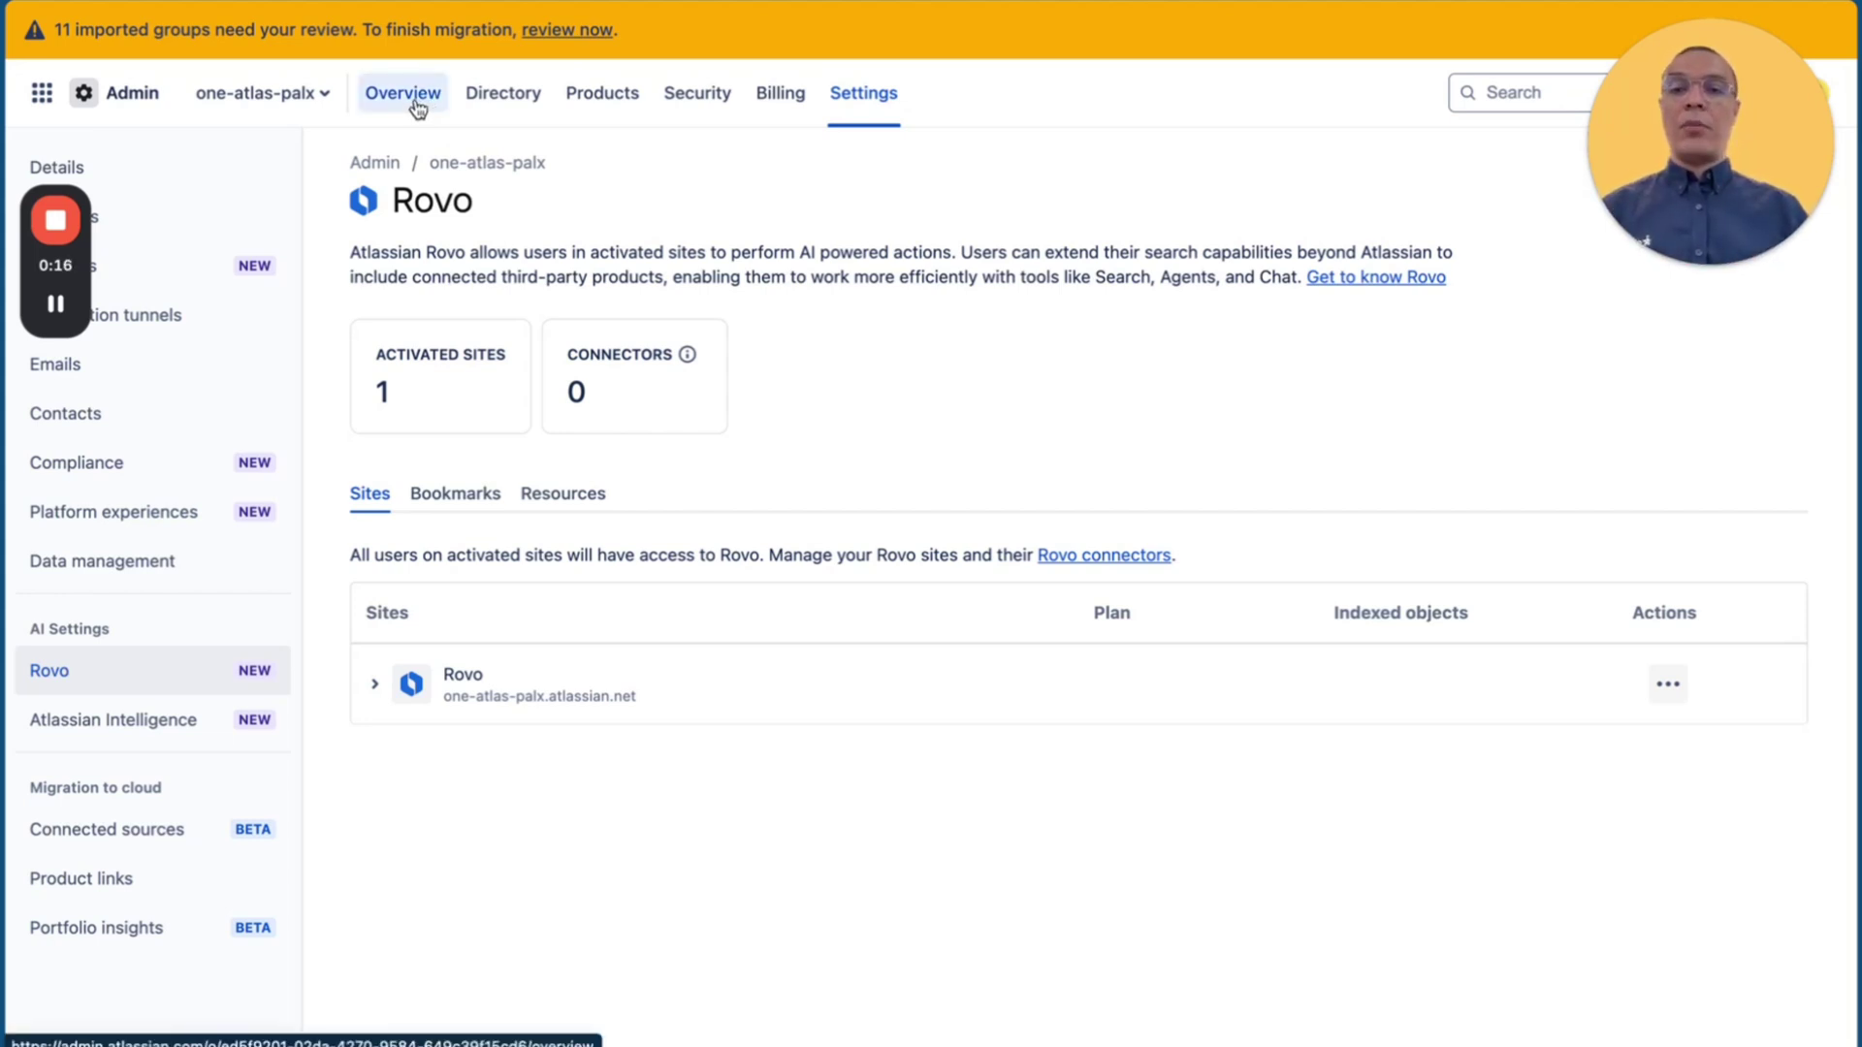
Step: Open the organization's Rovo settings under AI Settings, showing 1 activated site and 0 connectors
click(417, 108)
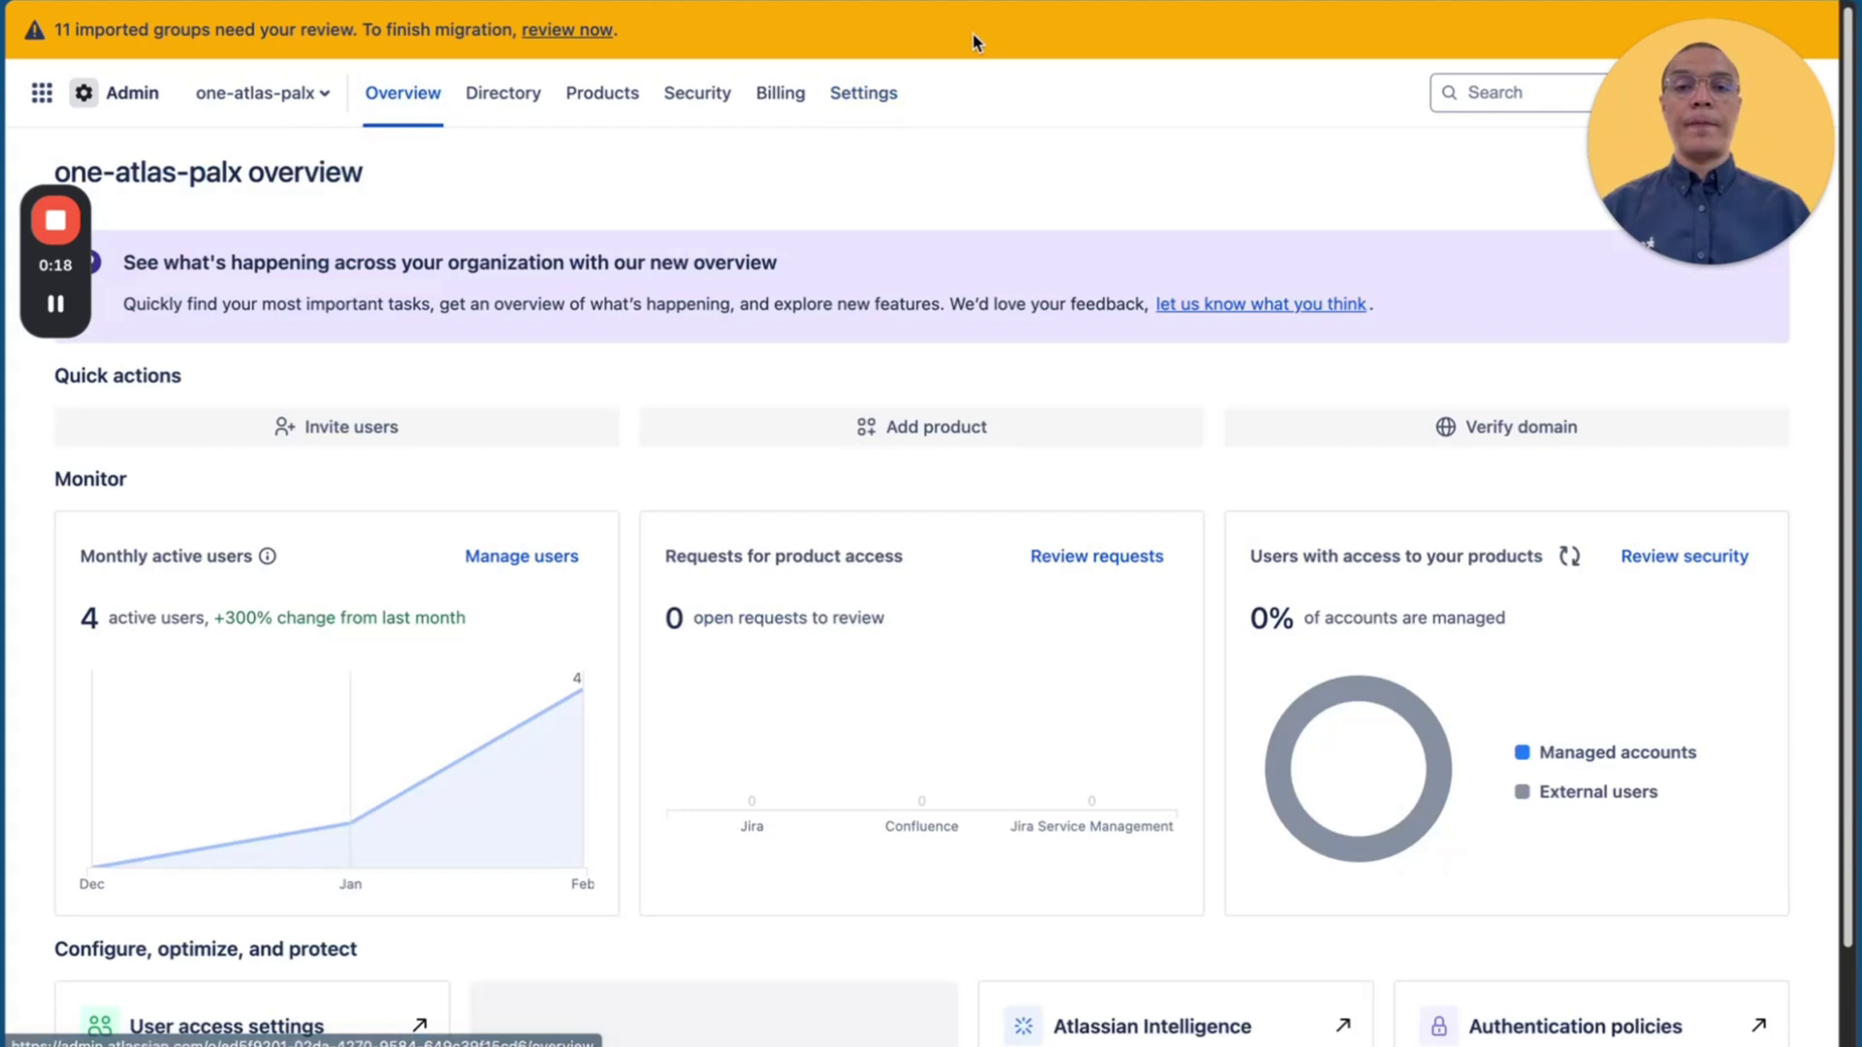
click(882, 101)
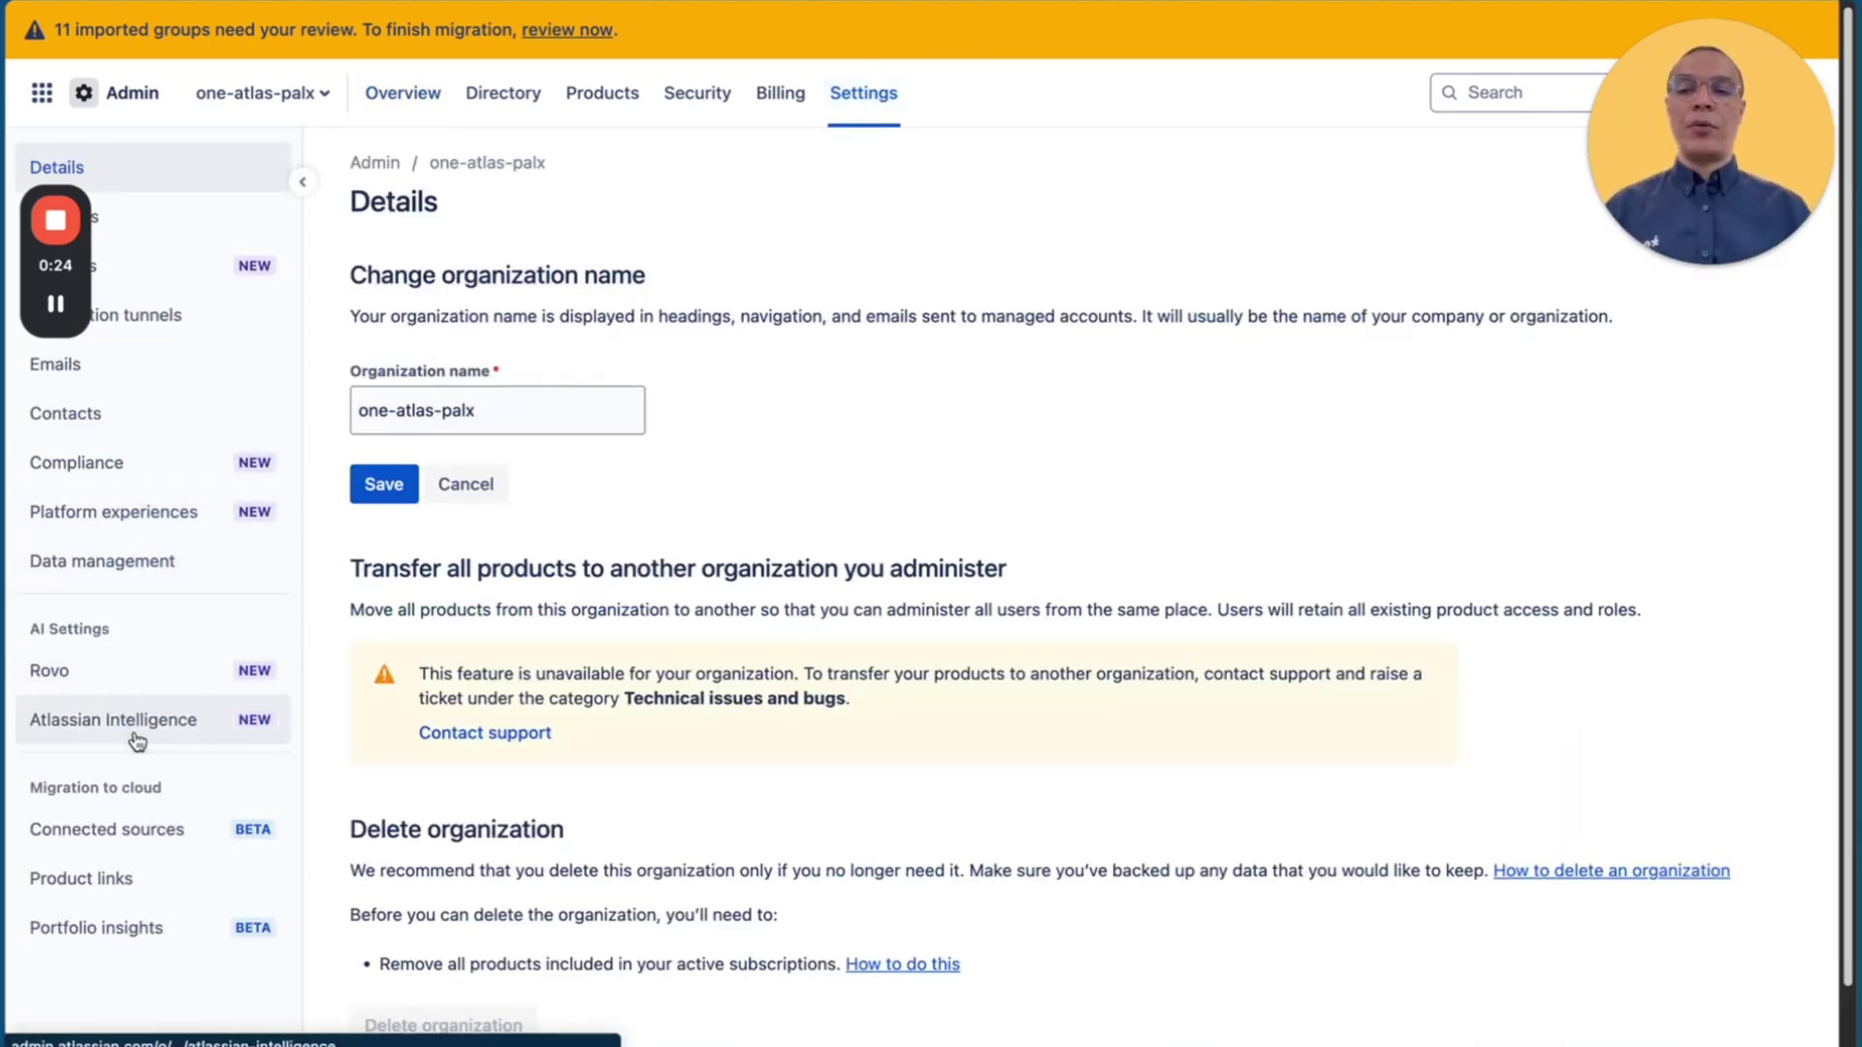
click(100, 684)
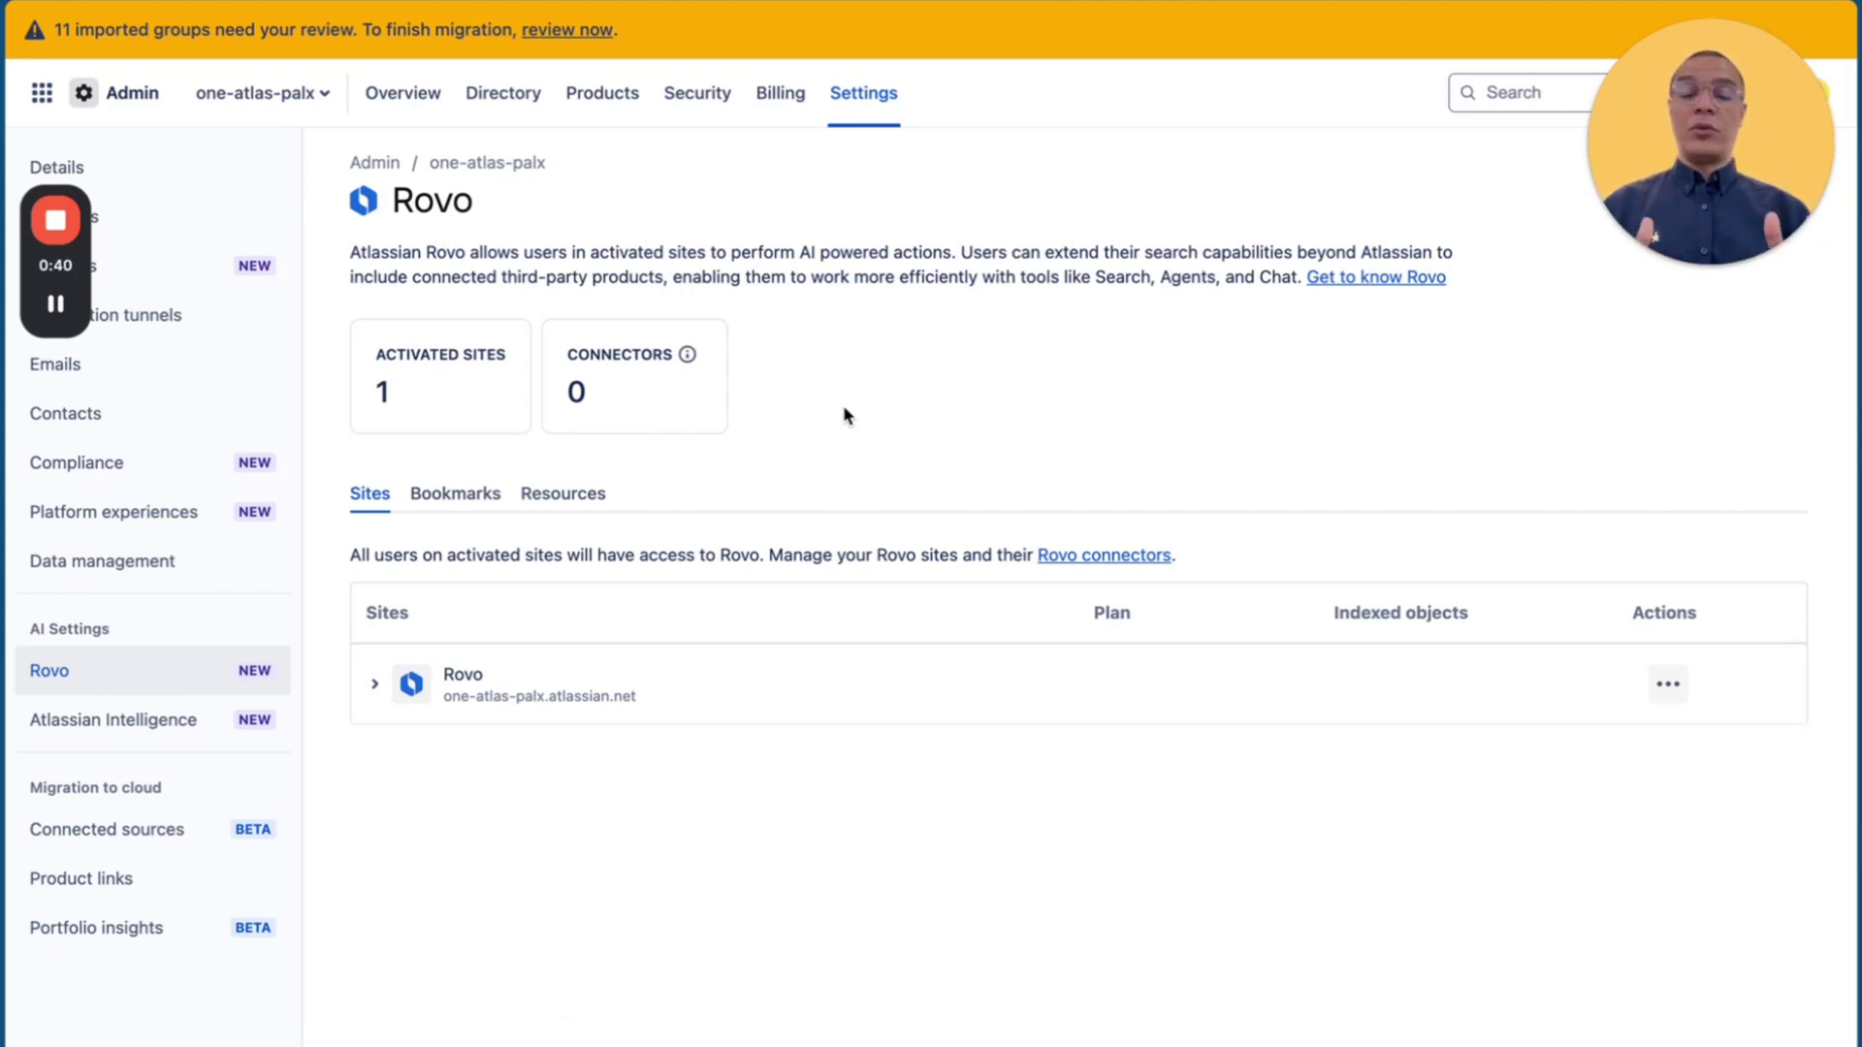
click(1667, 681)
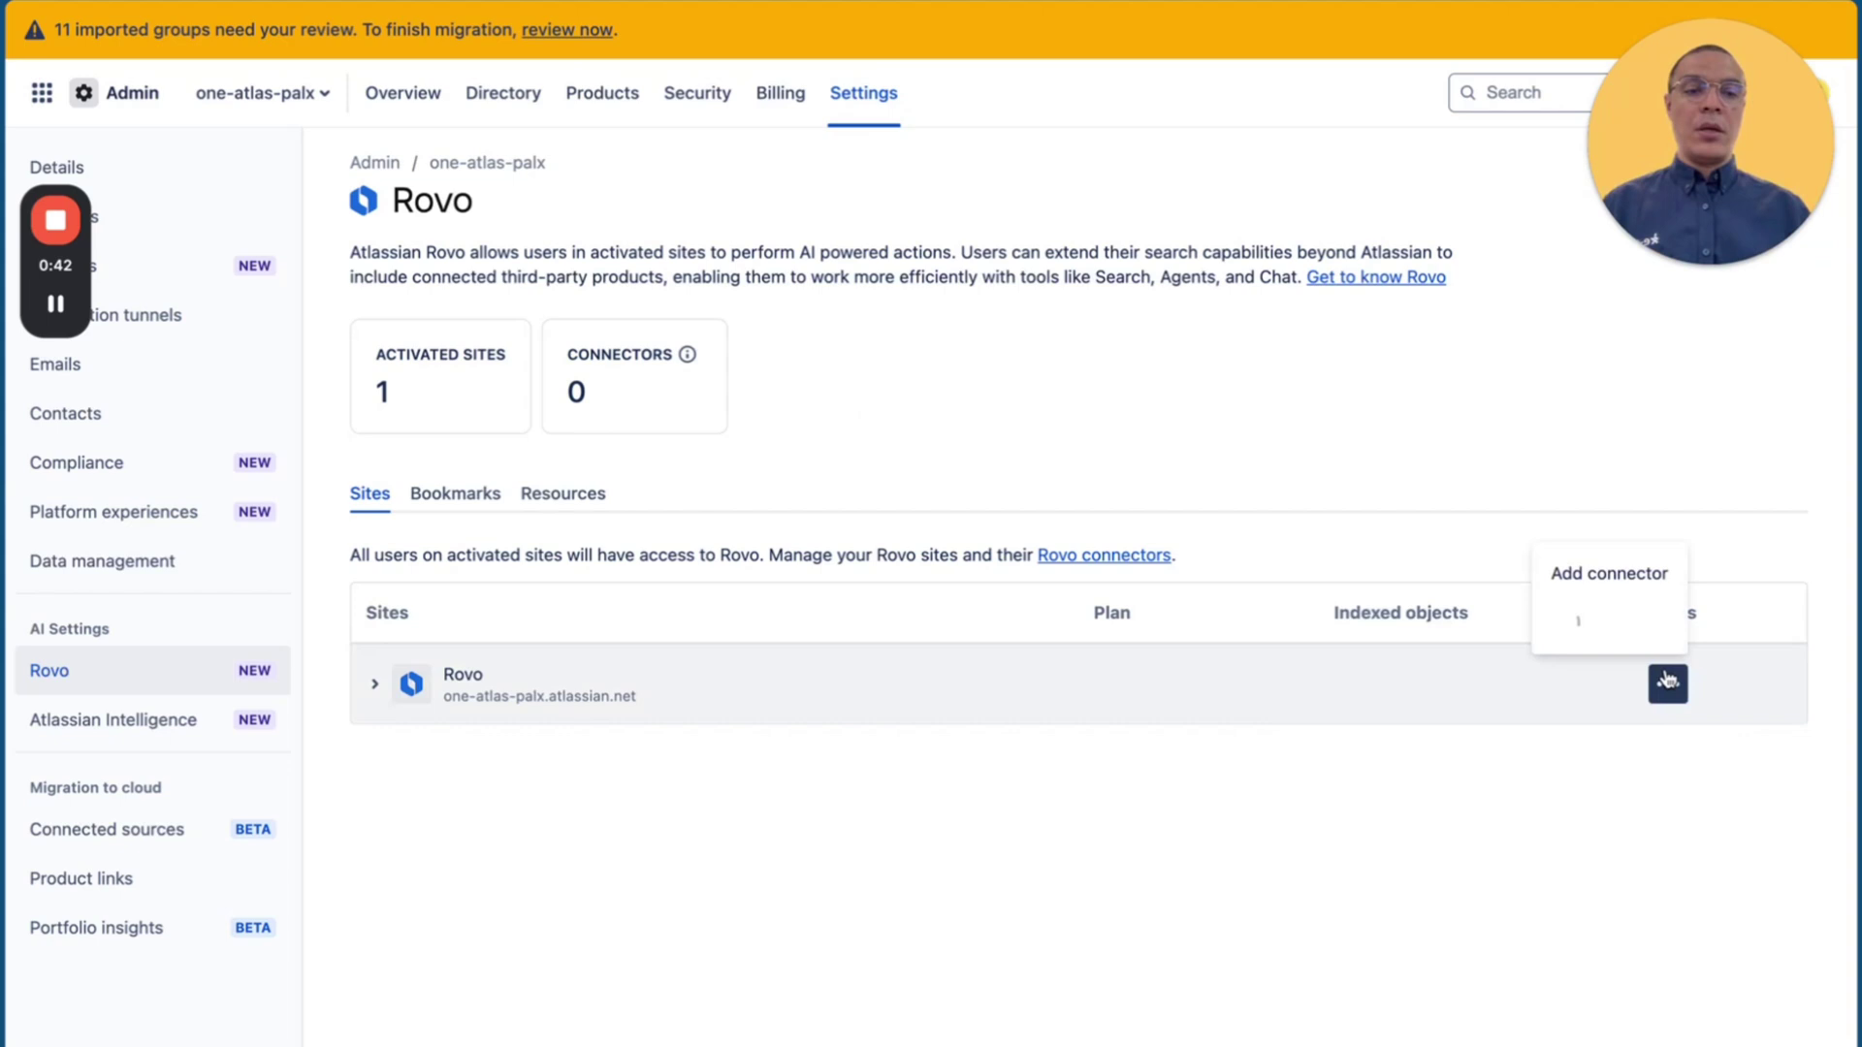
click(1602, 580)
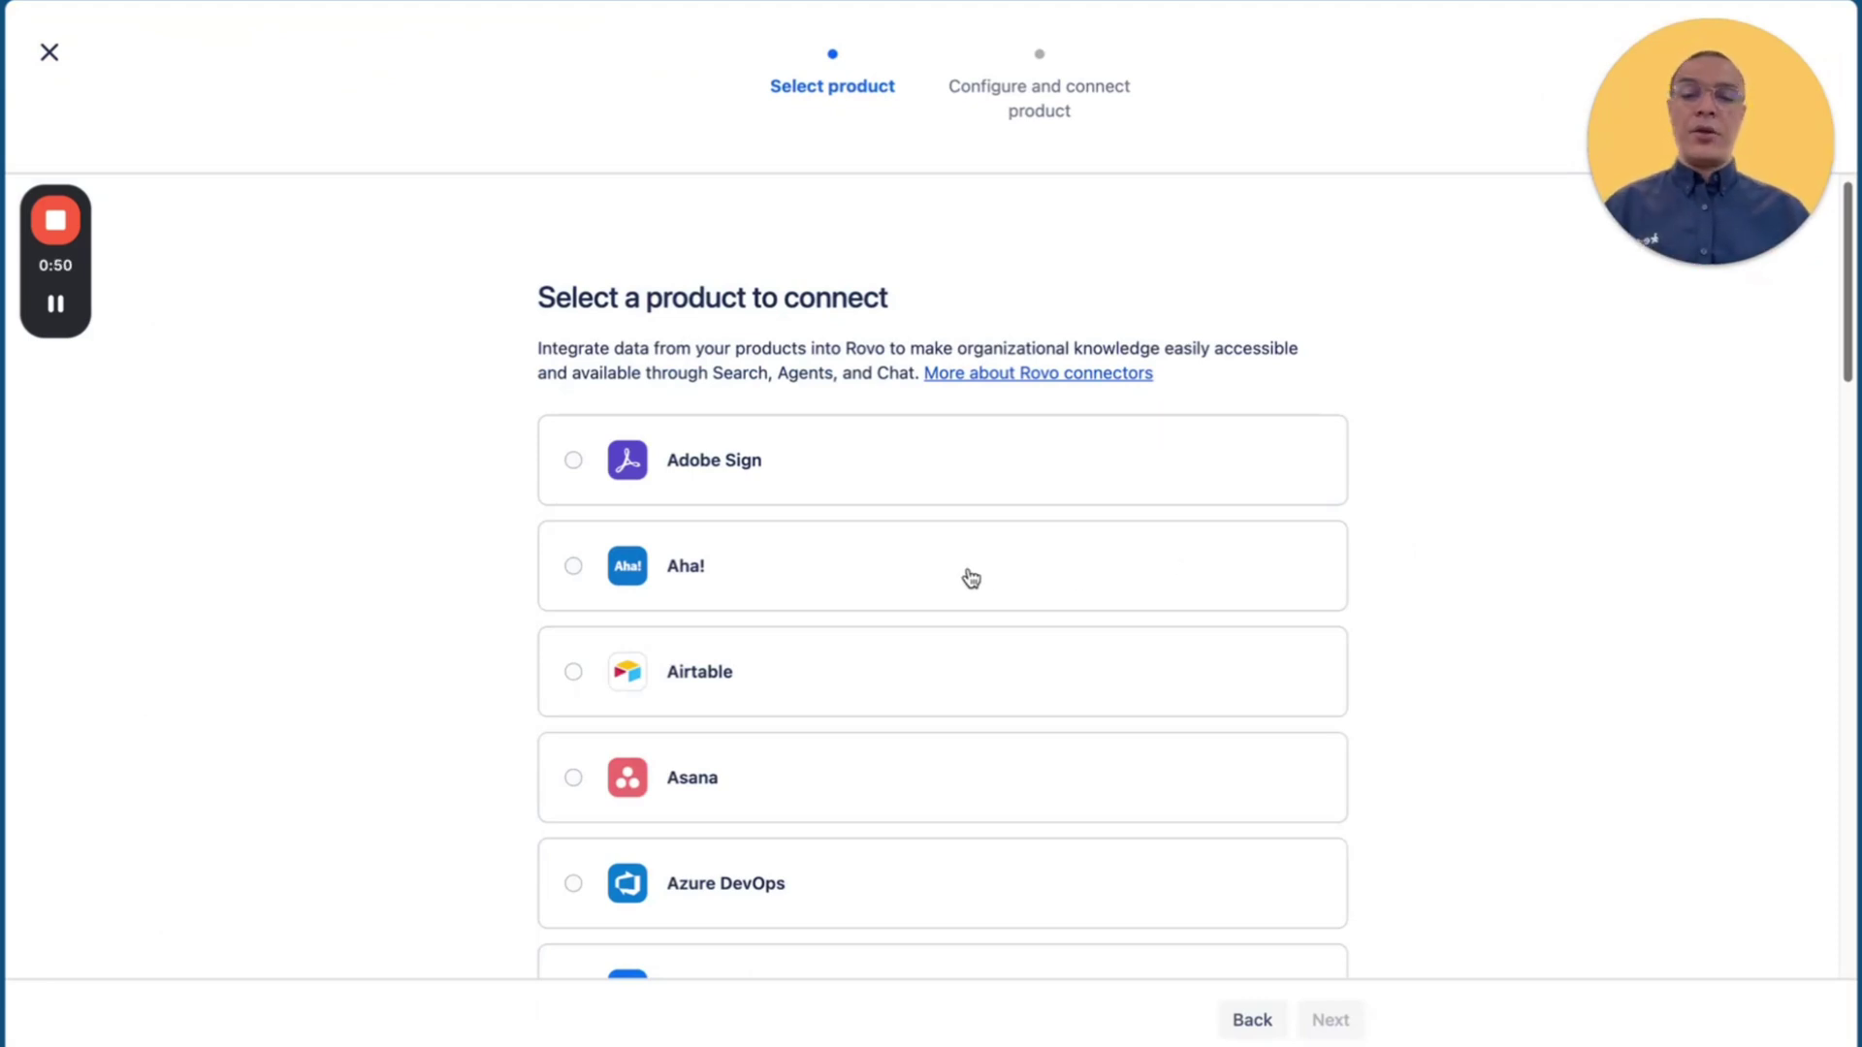
scroll(974, 590, down, 5)
scroll(975, 591, down, 4)
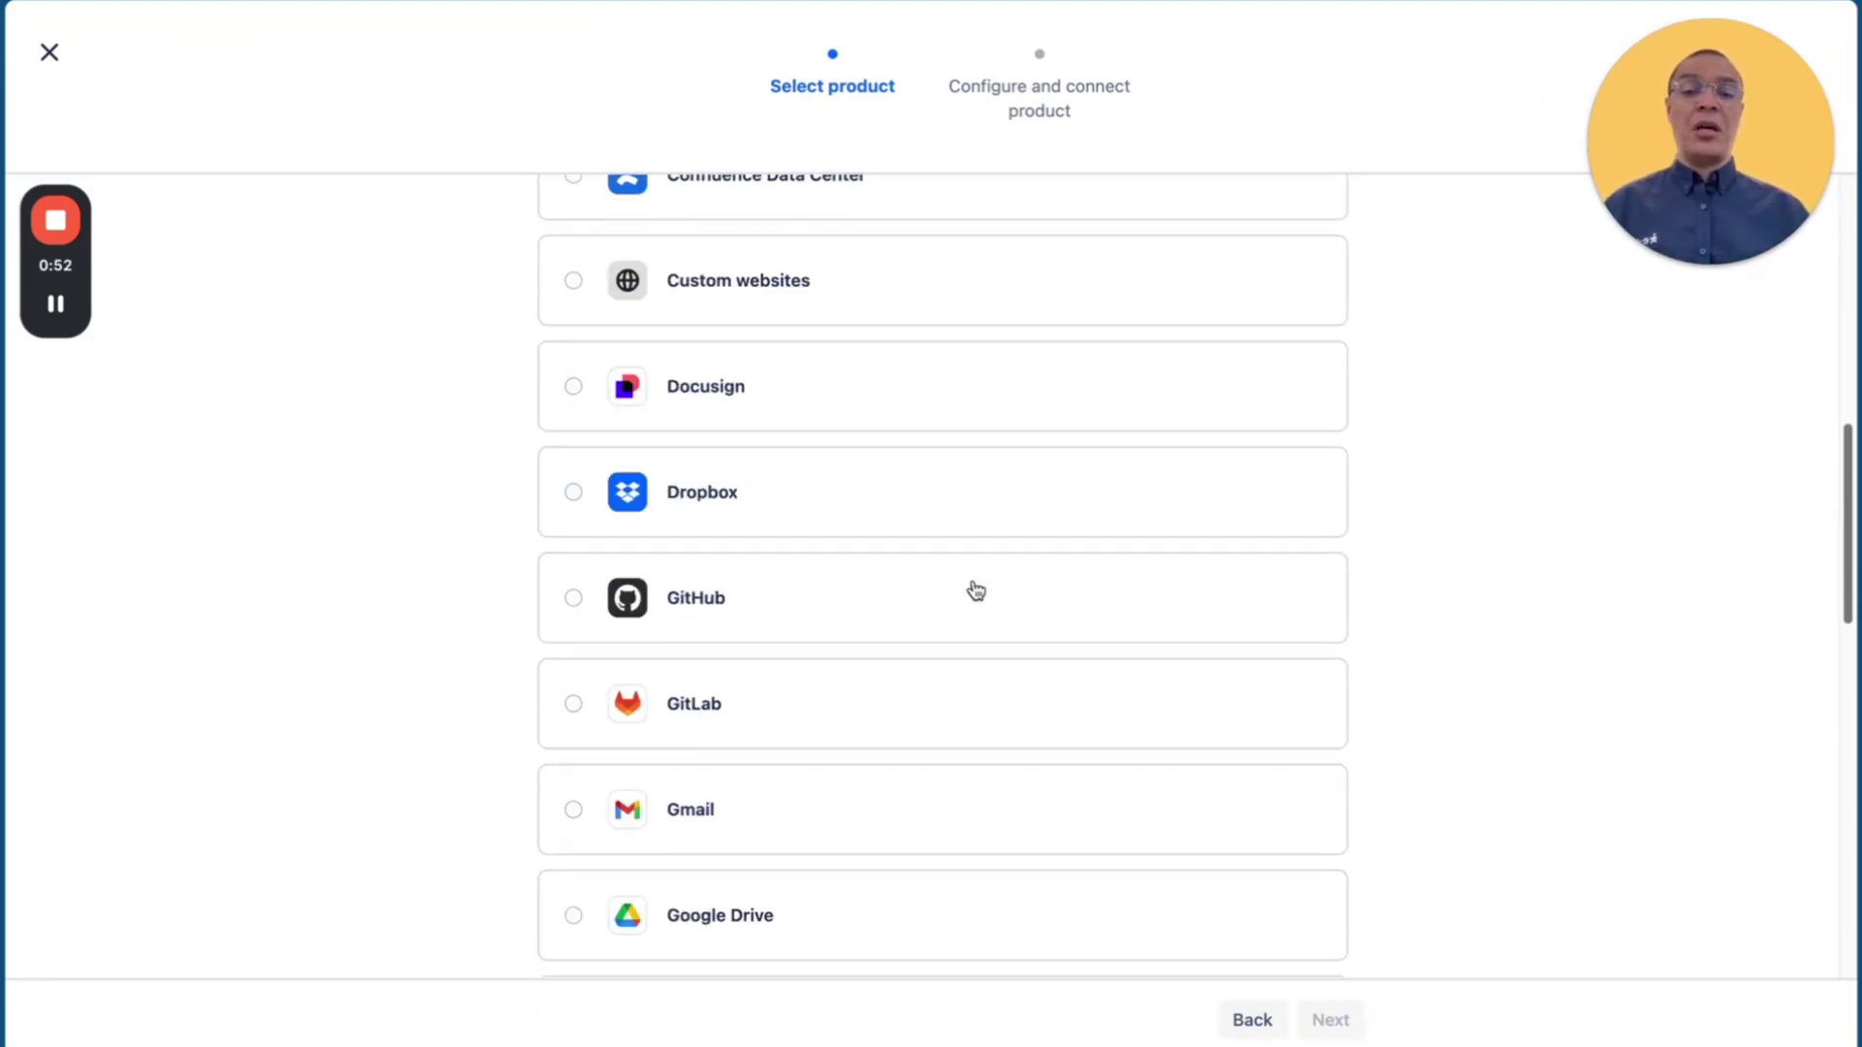
scroll(977, 588, down, 2)
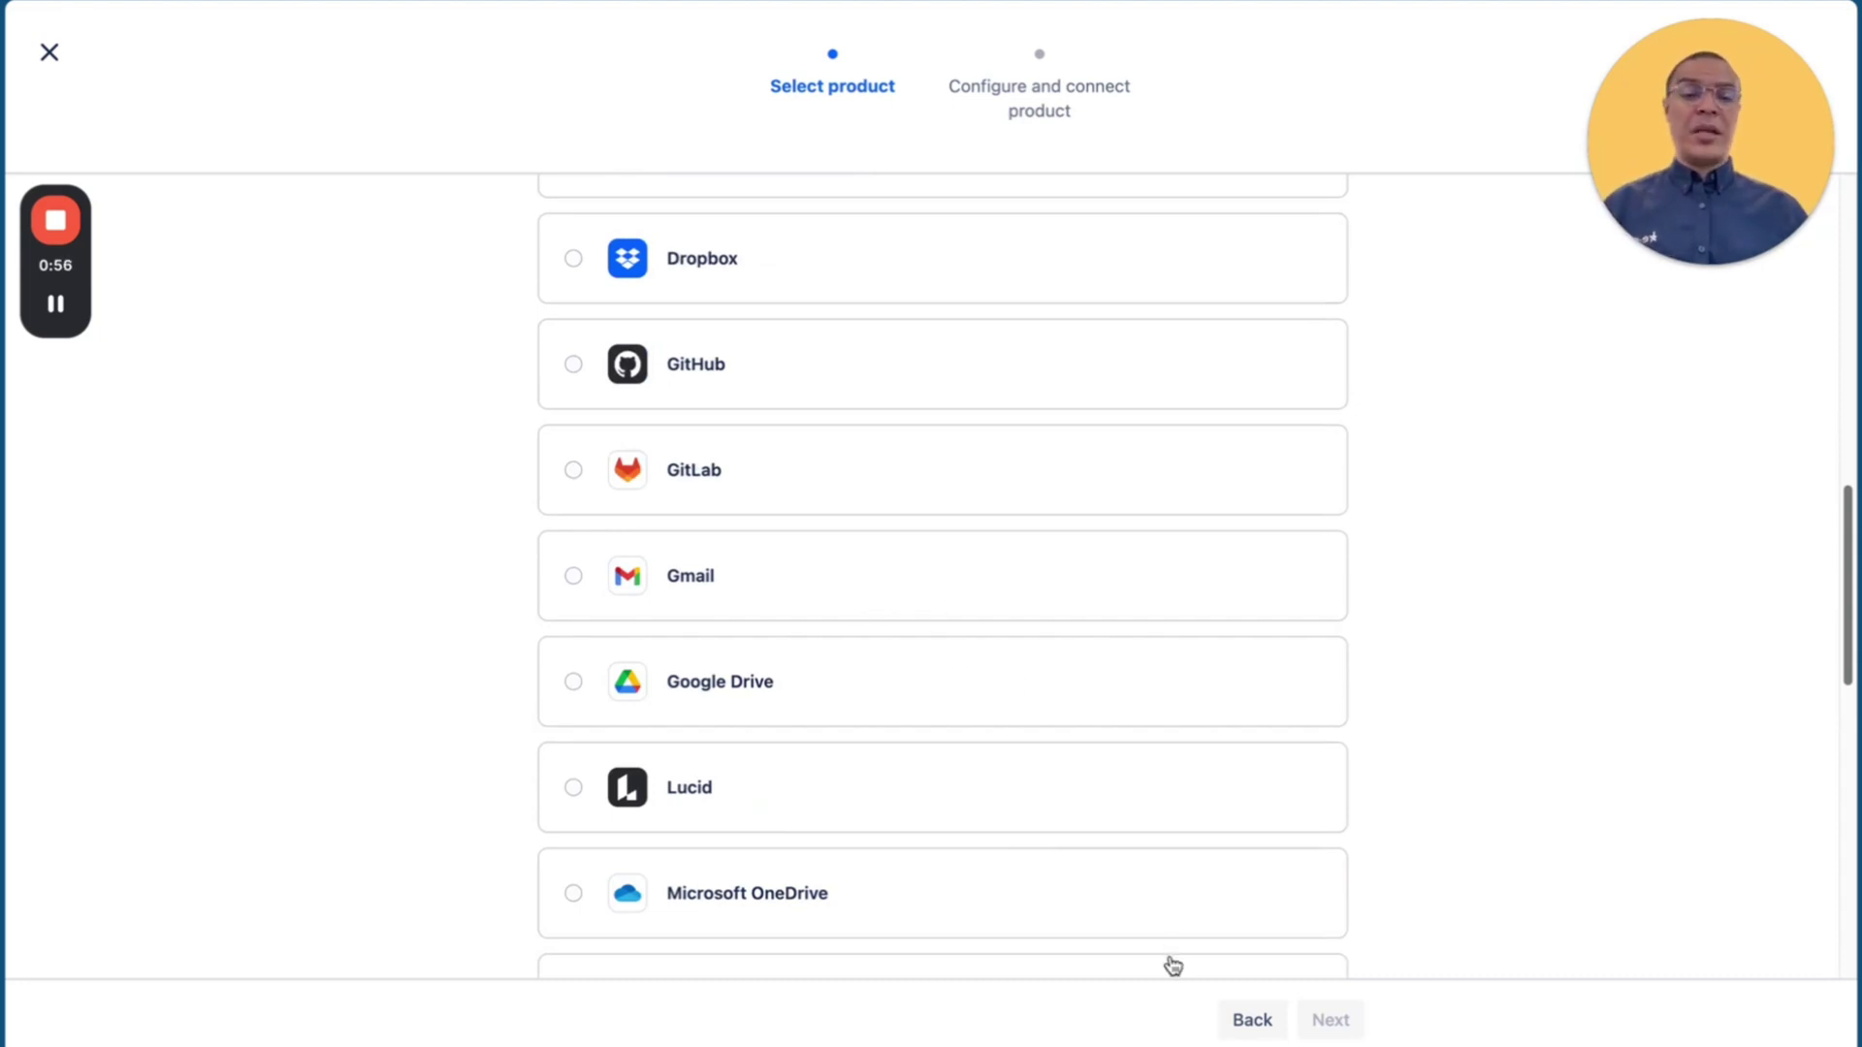
click(1249, 1029)
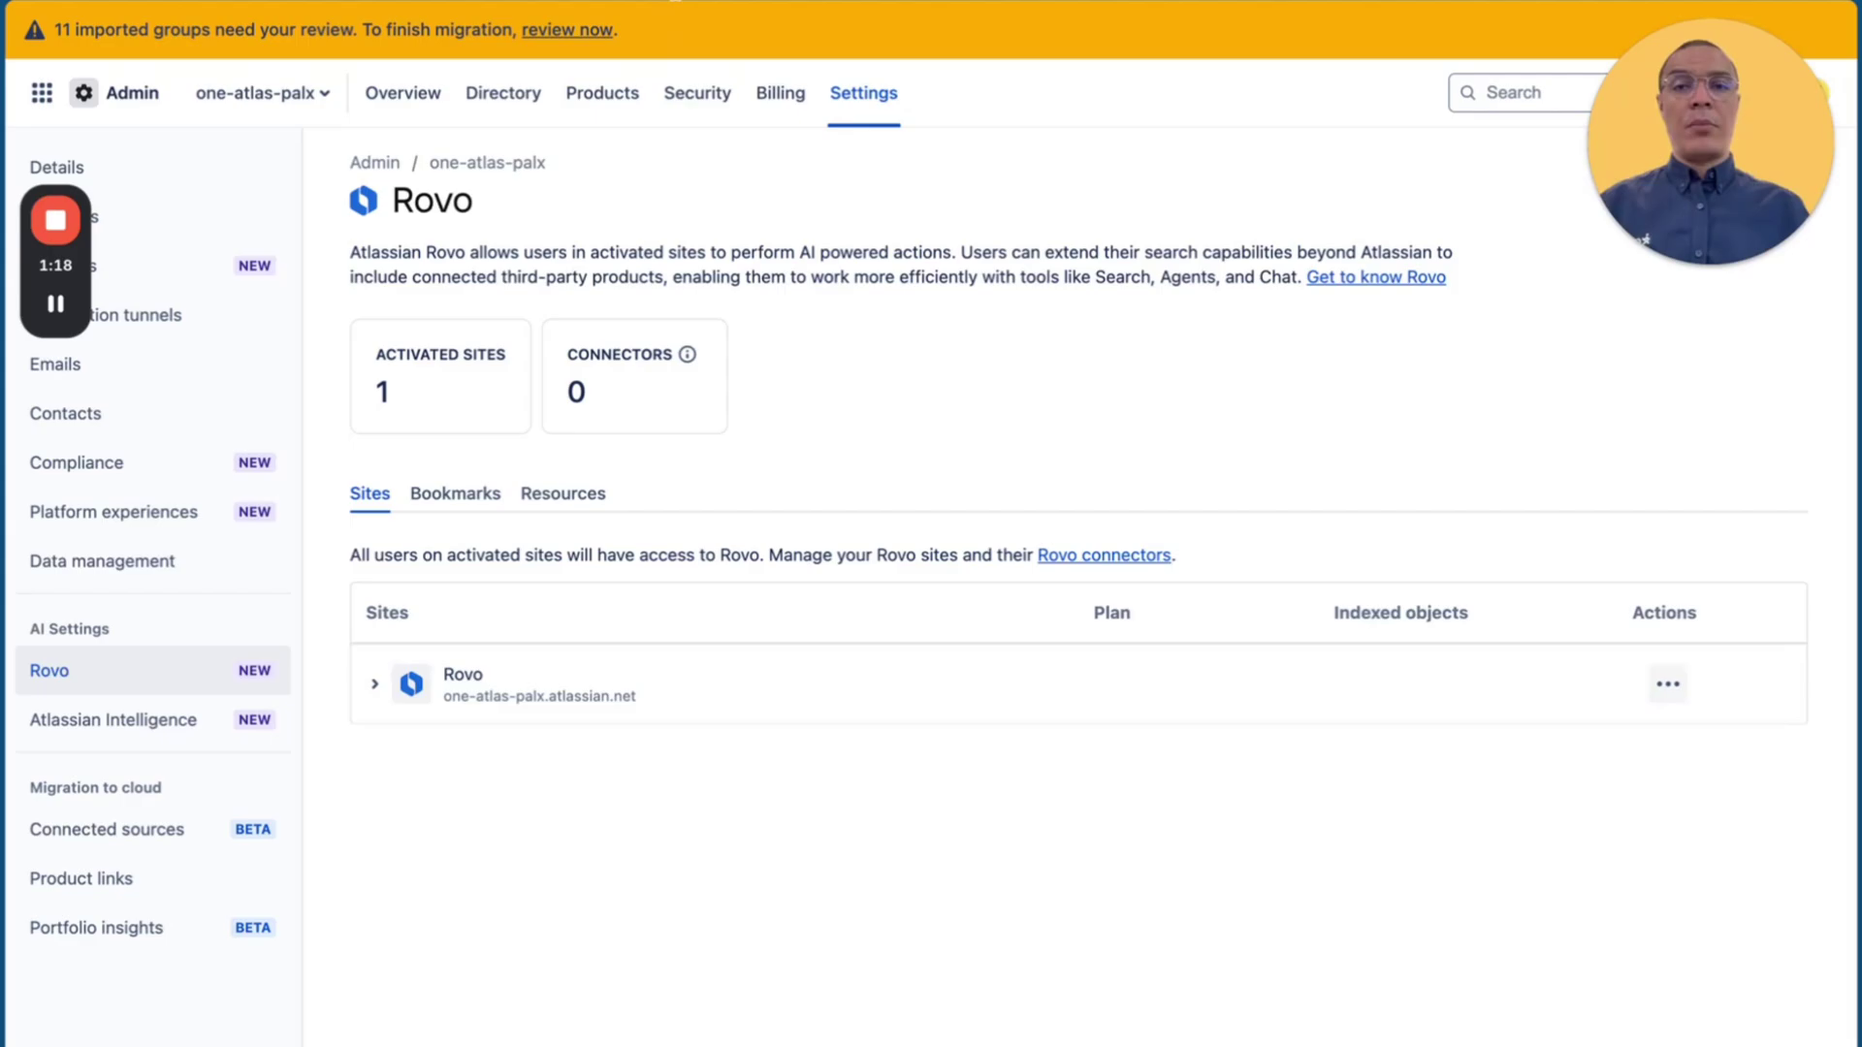
Step: On the Rovo home page, rerun the recent search 'How do I enroll to 401k ?'
key(ctrl+Tab)
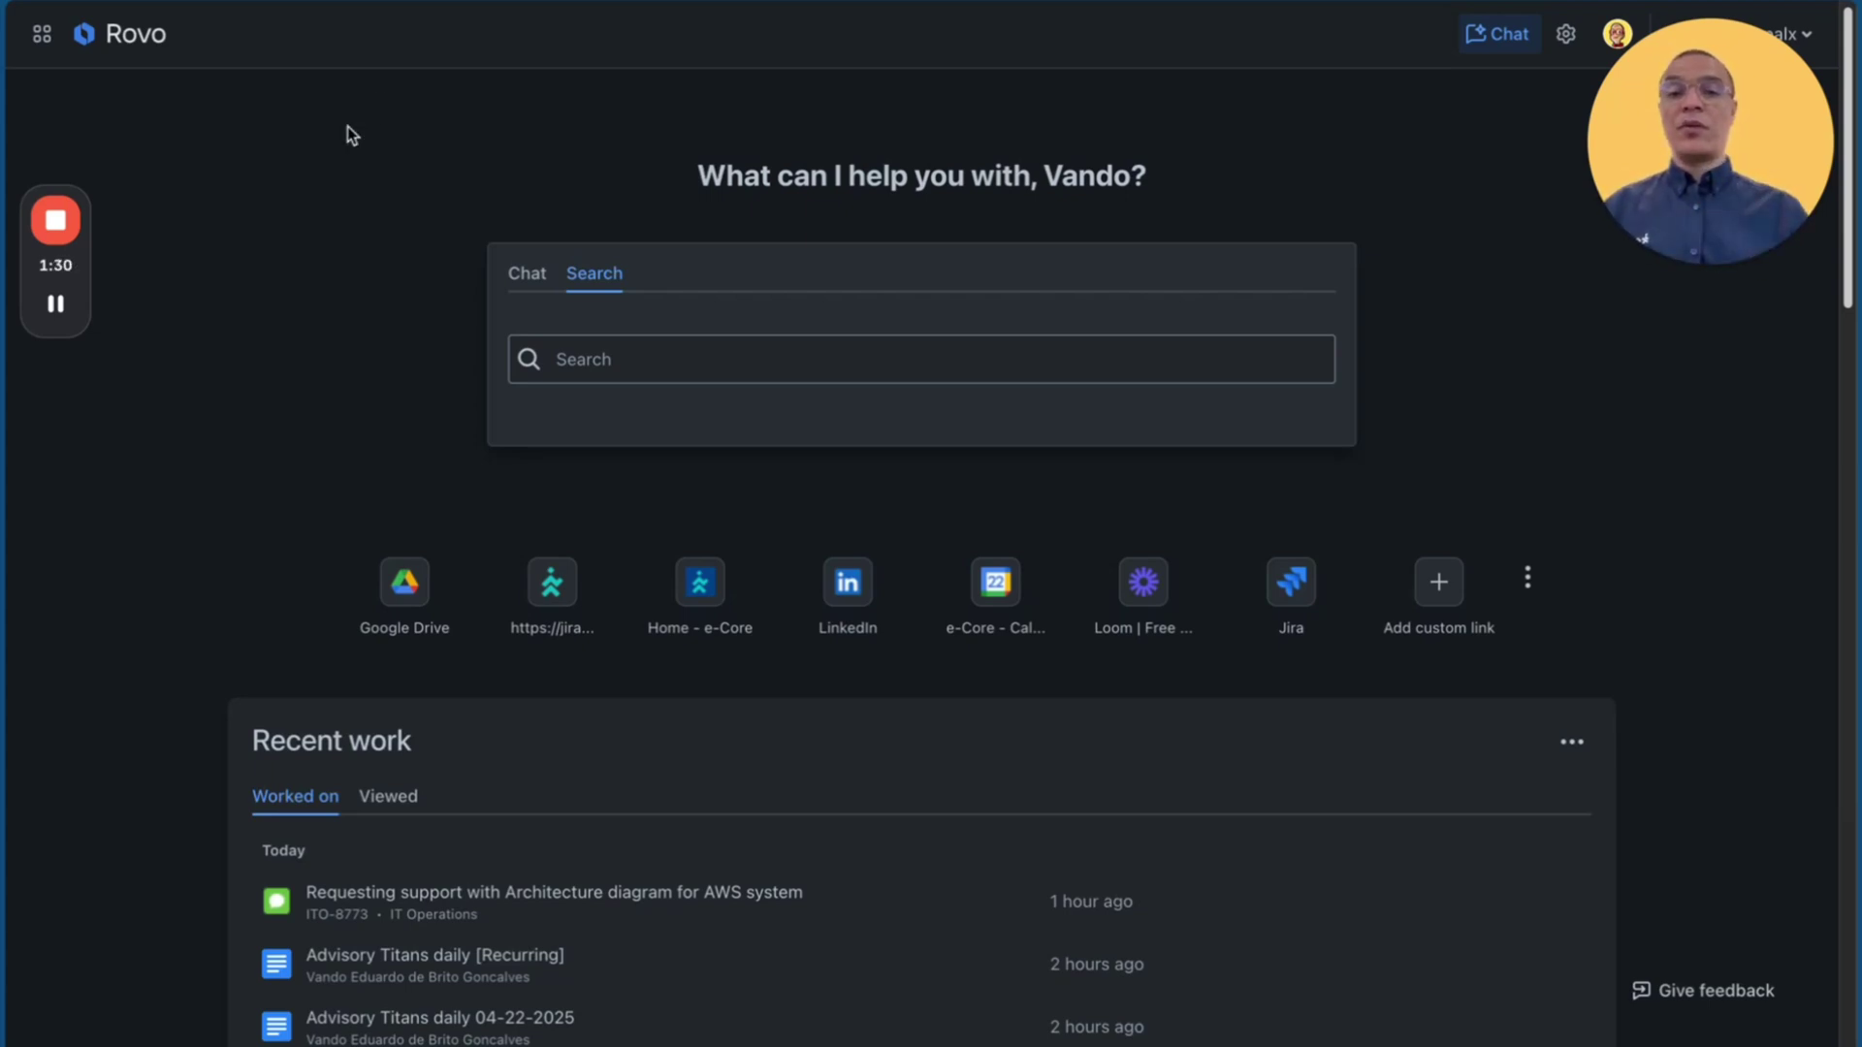
click(718, 361)
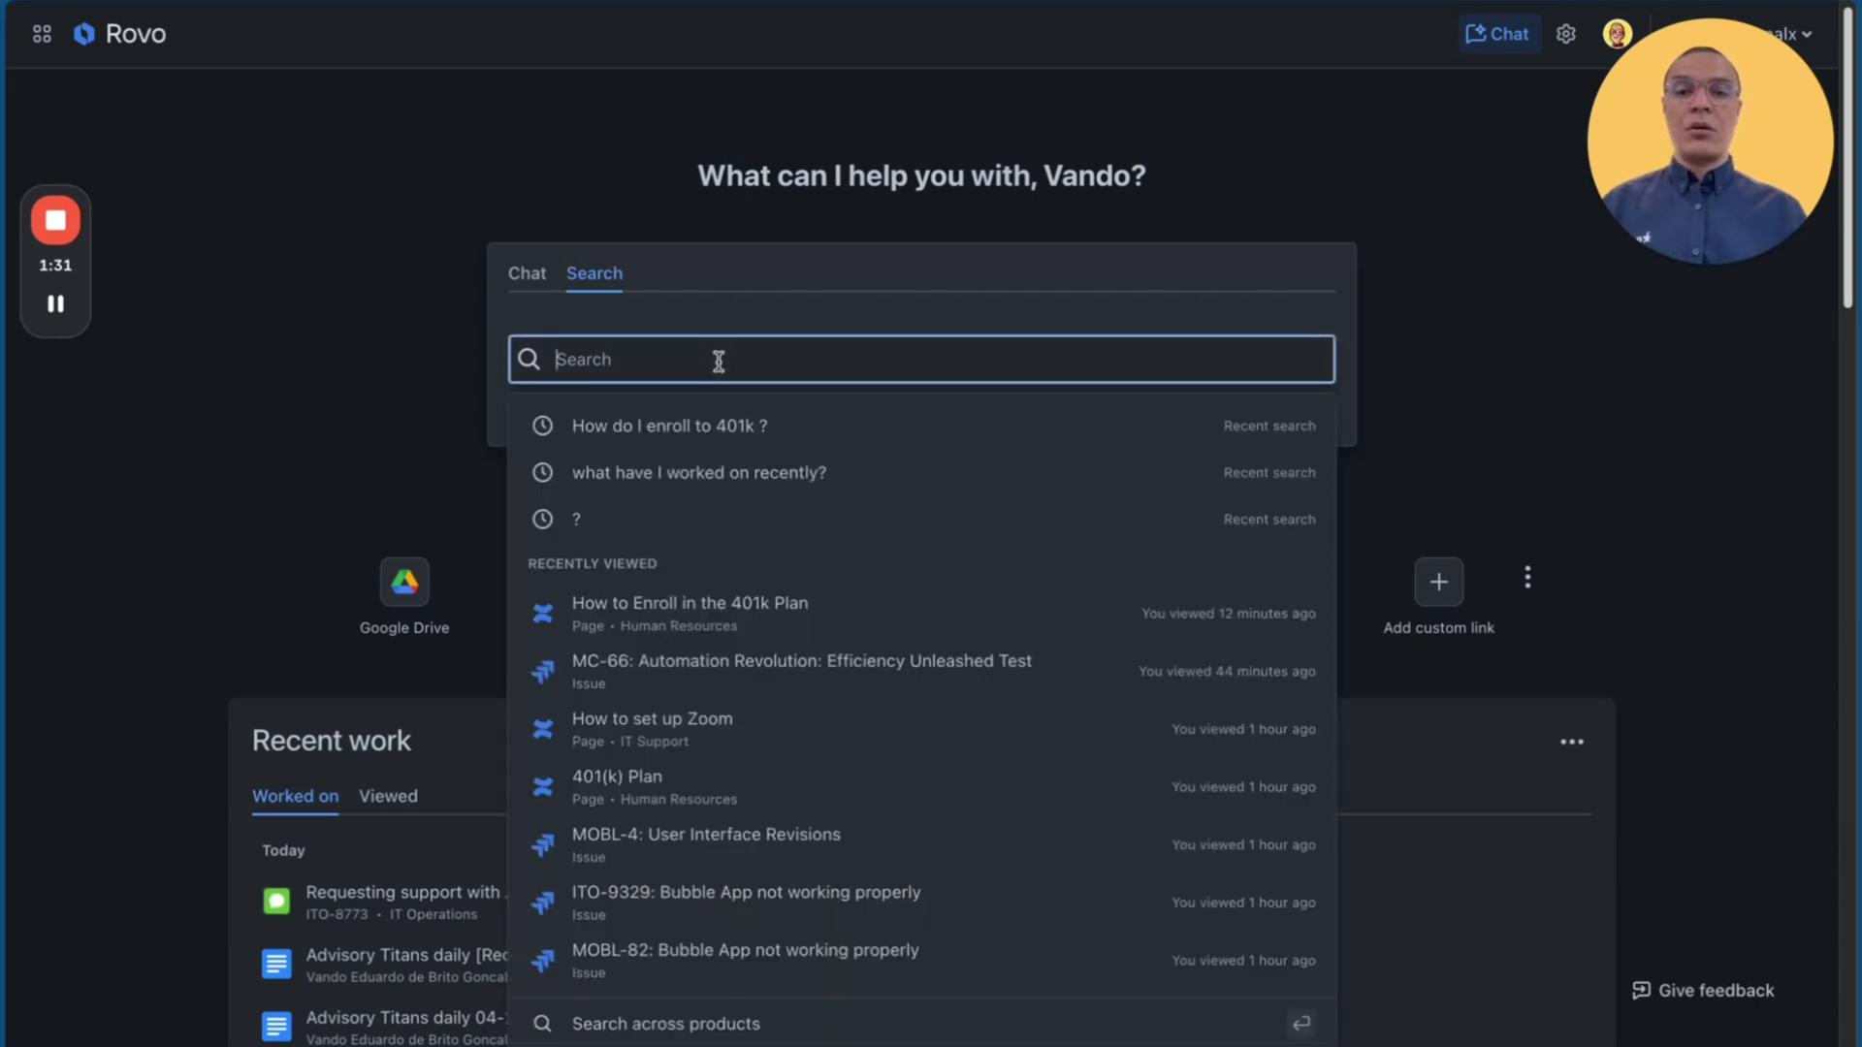
click(724, 425)
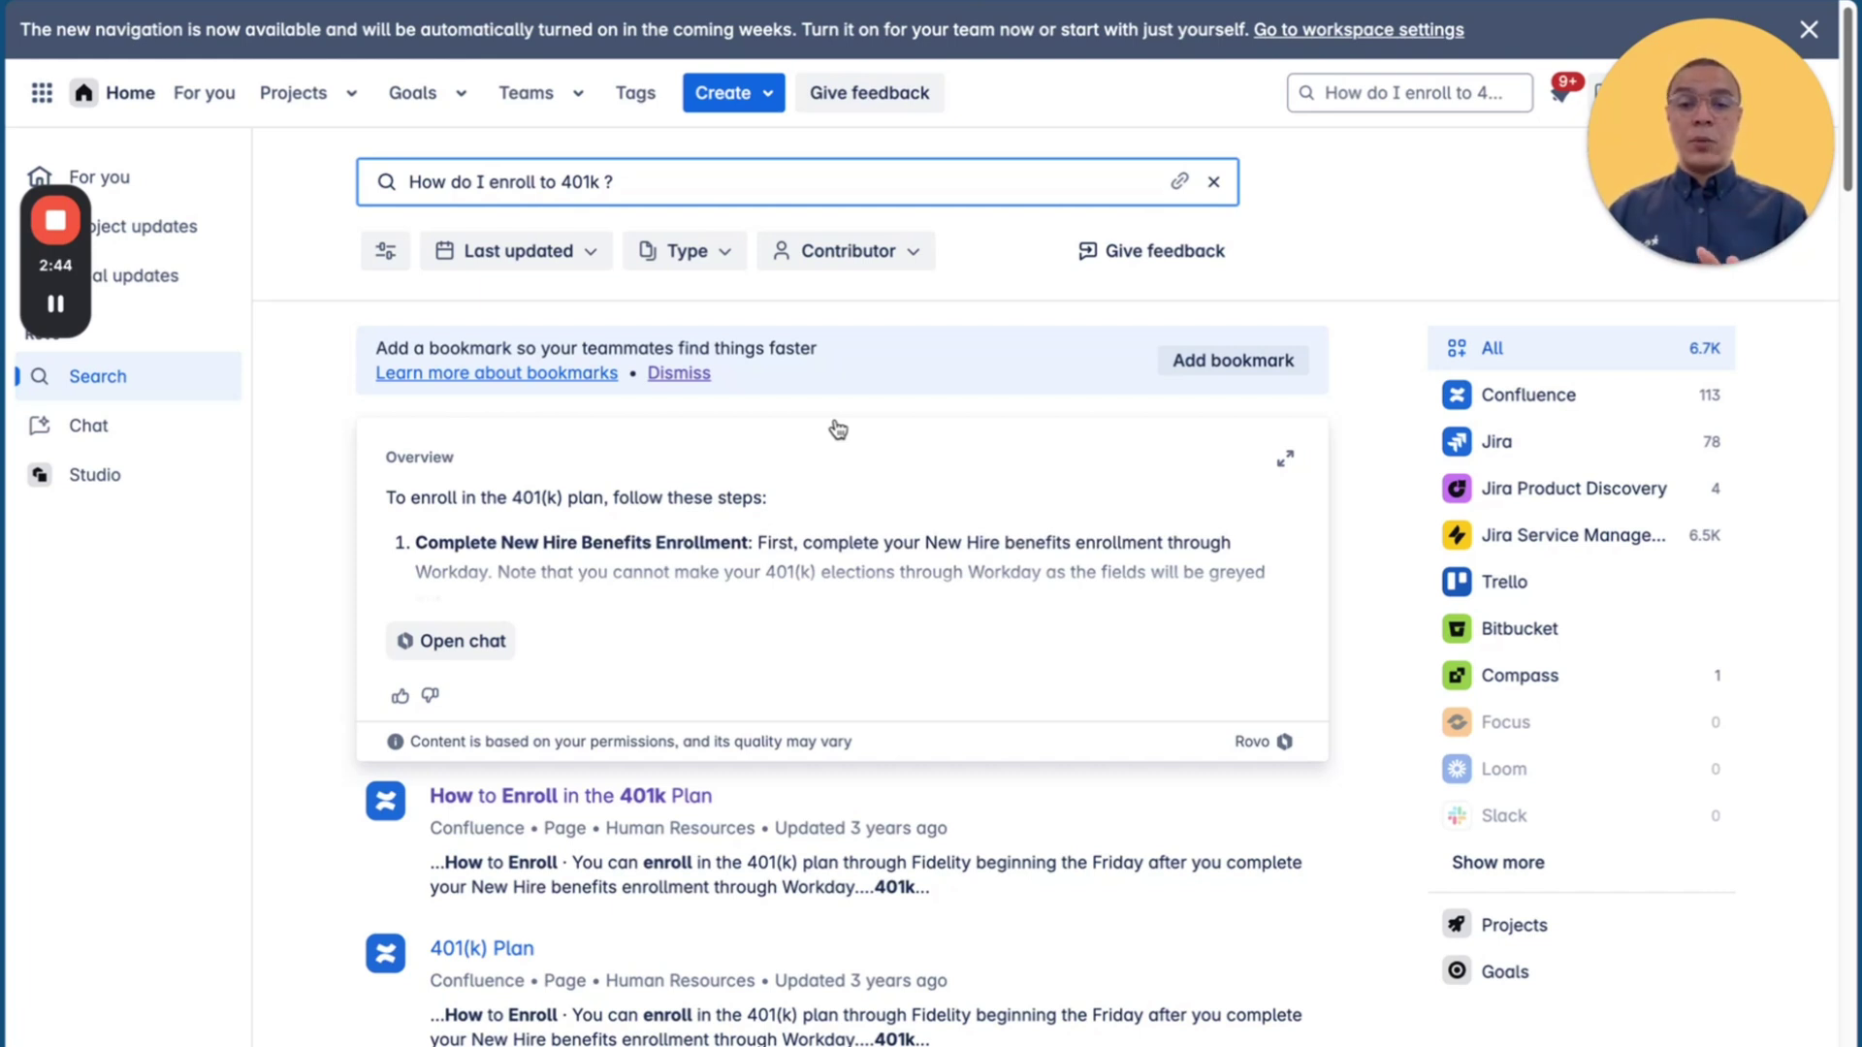
Step: Open the top search result, the 'How to Enroll in the 401k Plan' Confluence page
click(660, 803)
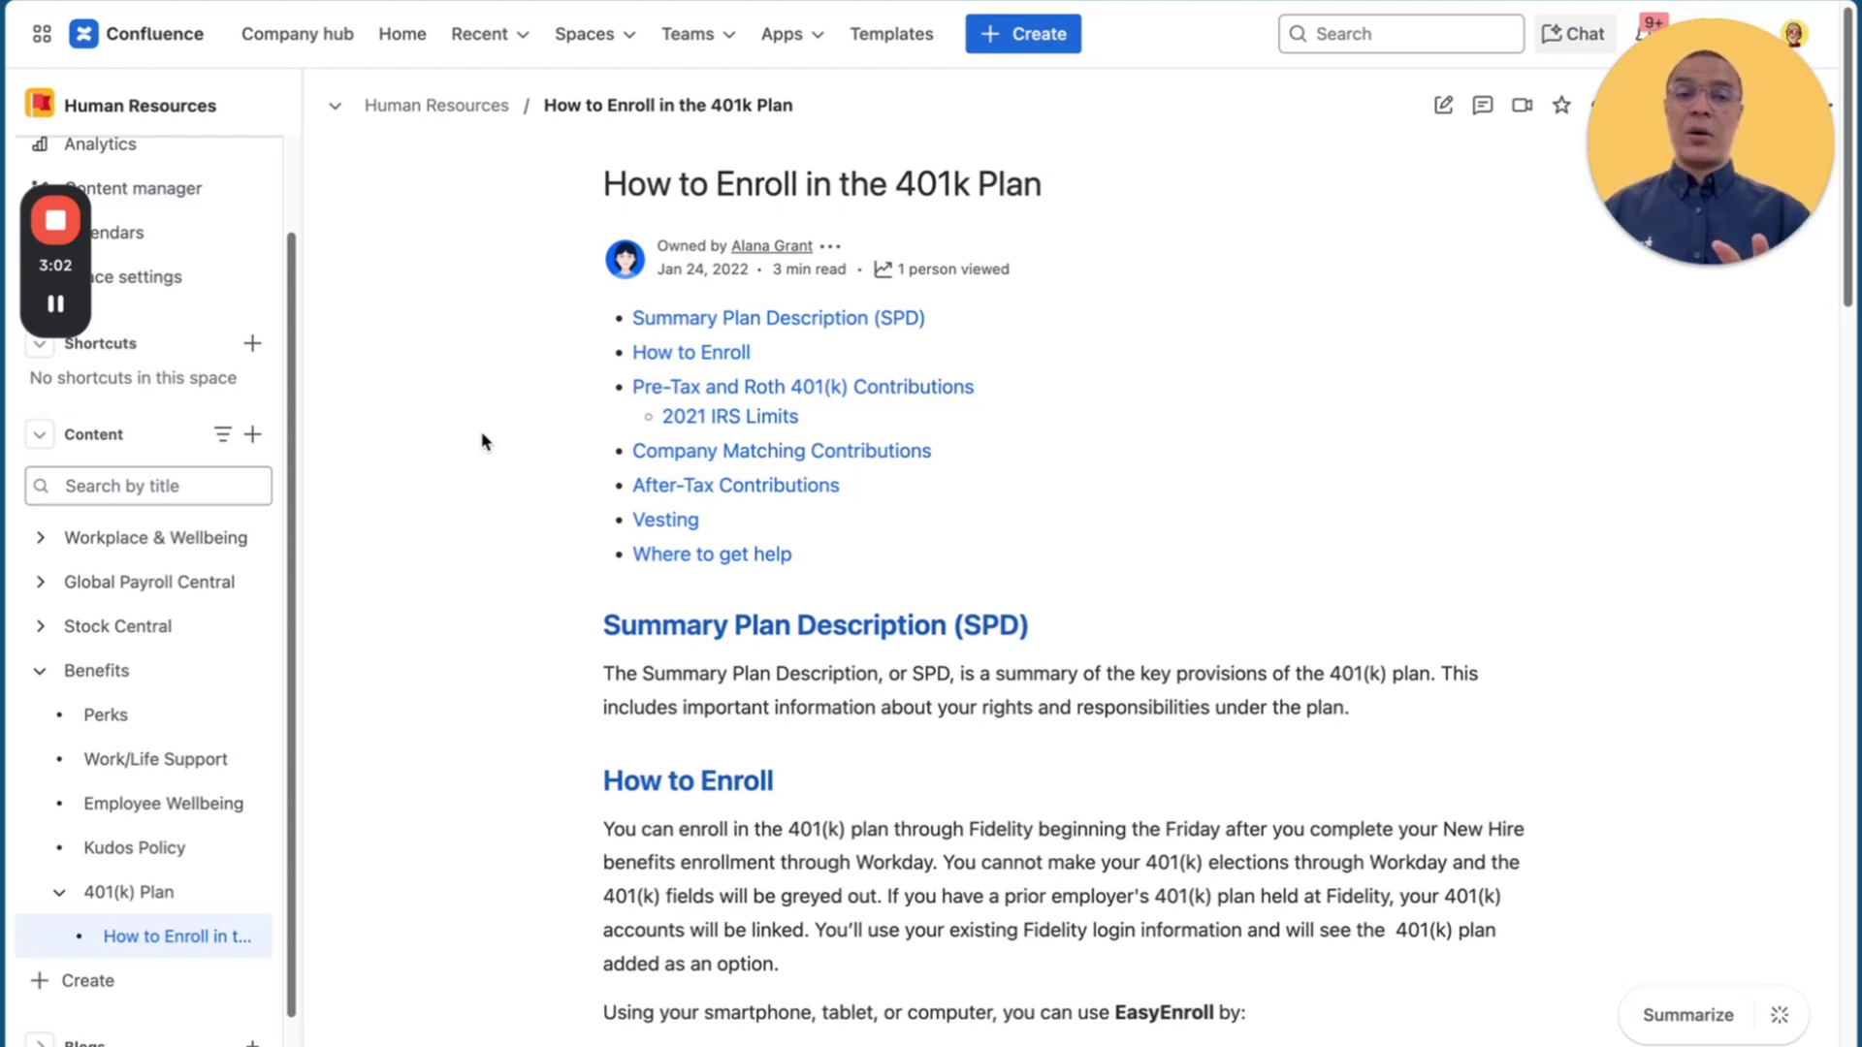
Step: Open Rovo chat beside the page and start a chat with the favourite Global Translator agent
click(1552, 36)
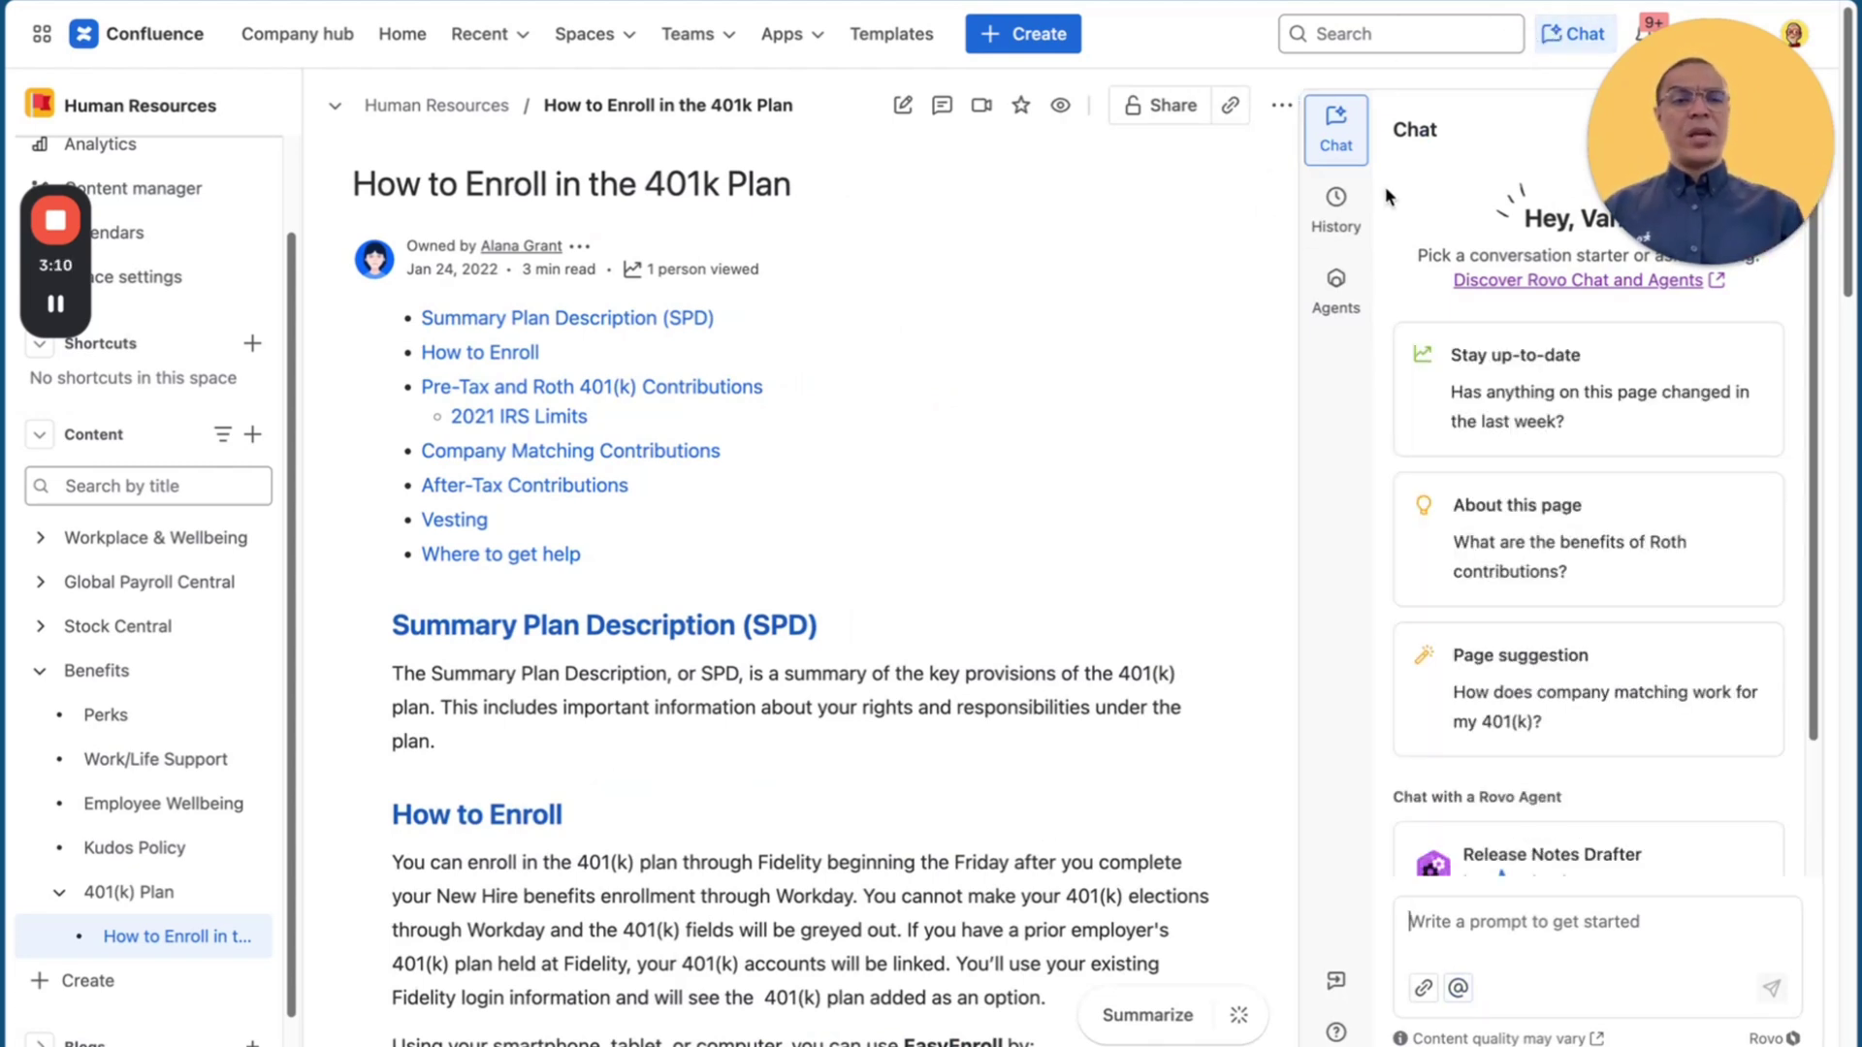
click(1355, 300)
click(1502, 181)
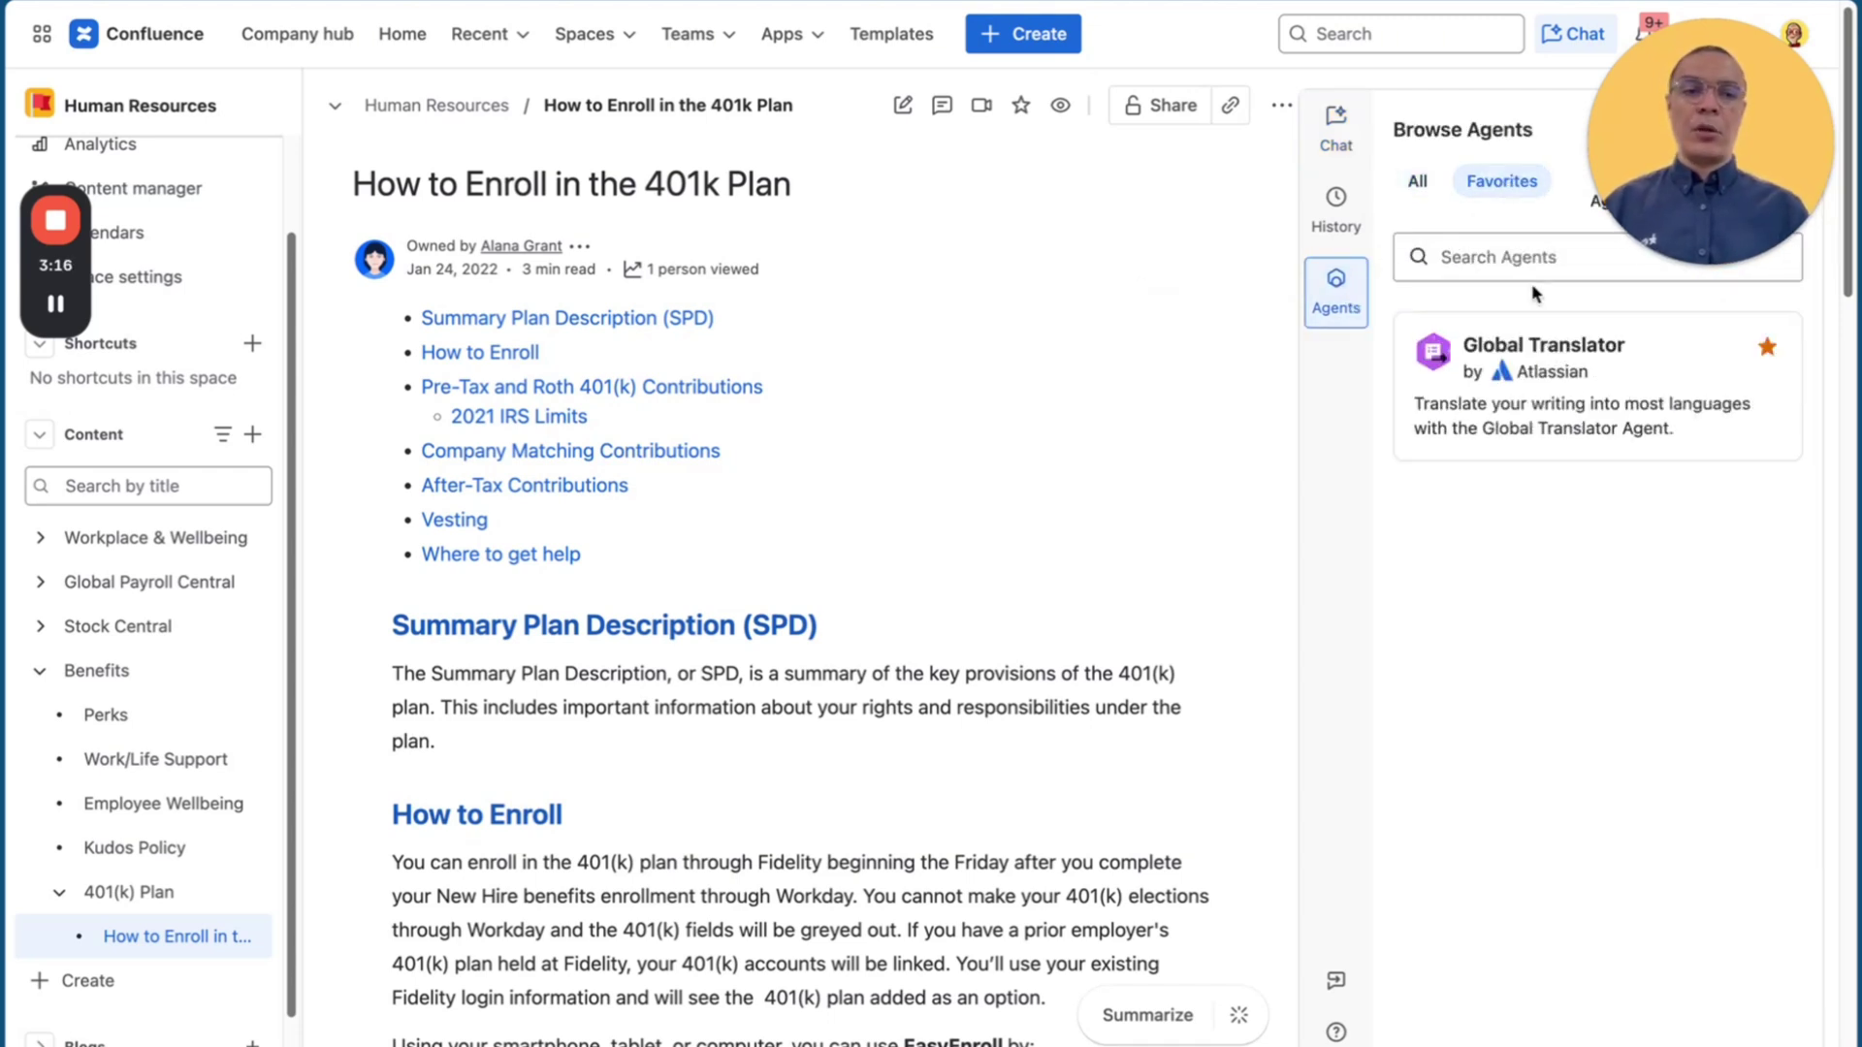
click(1577, 415)
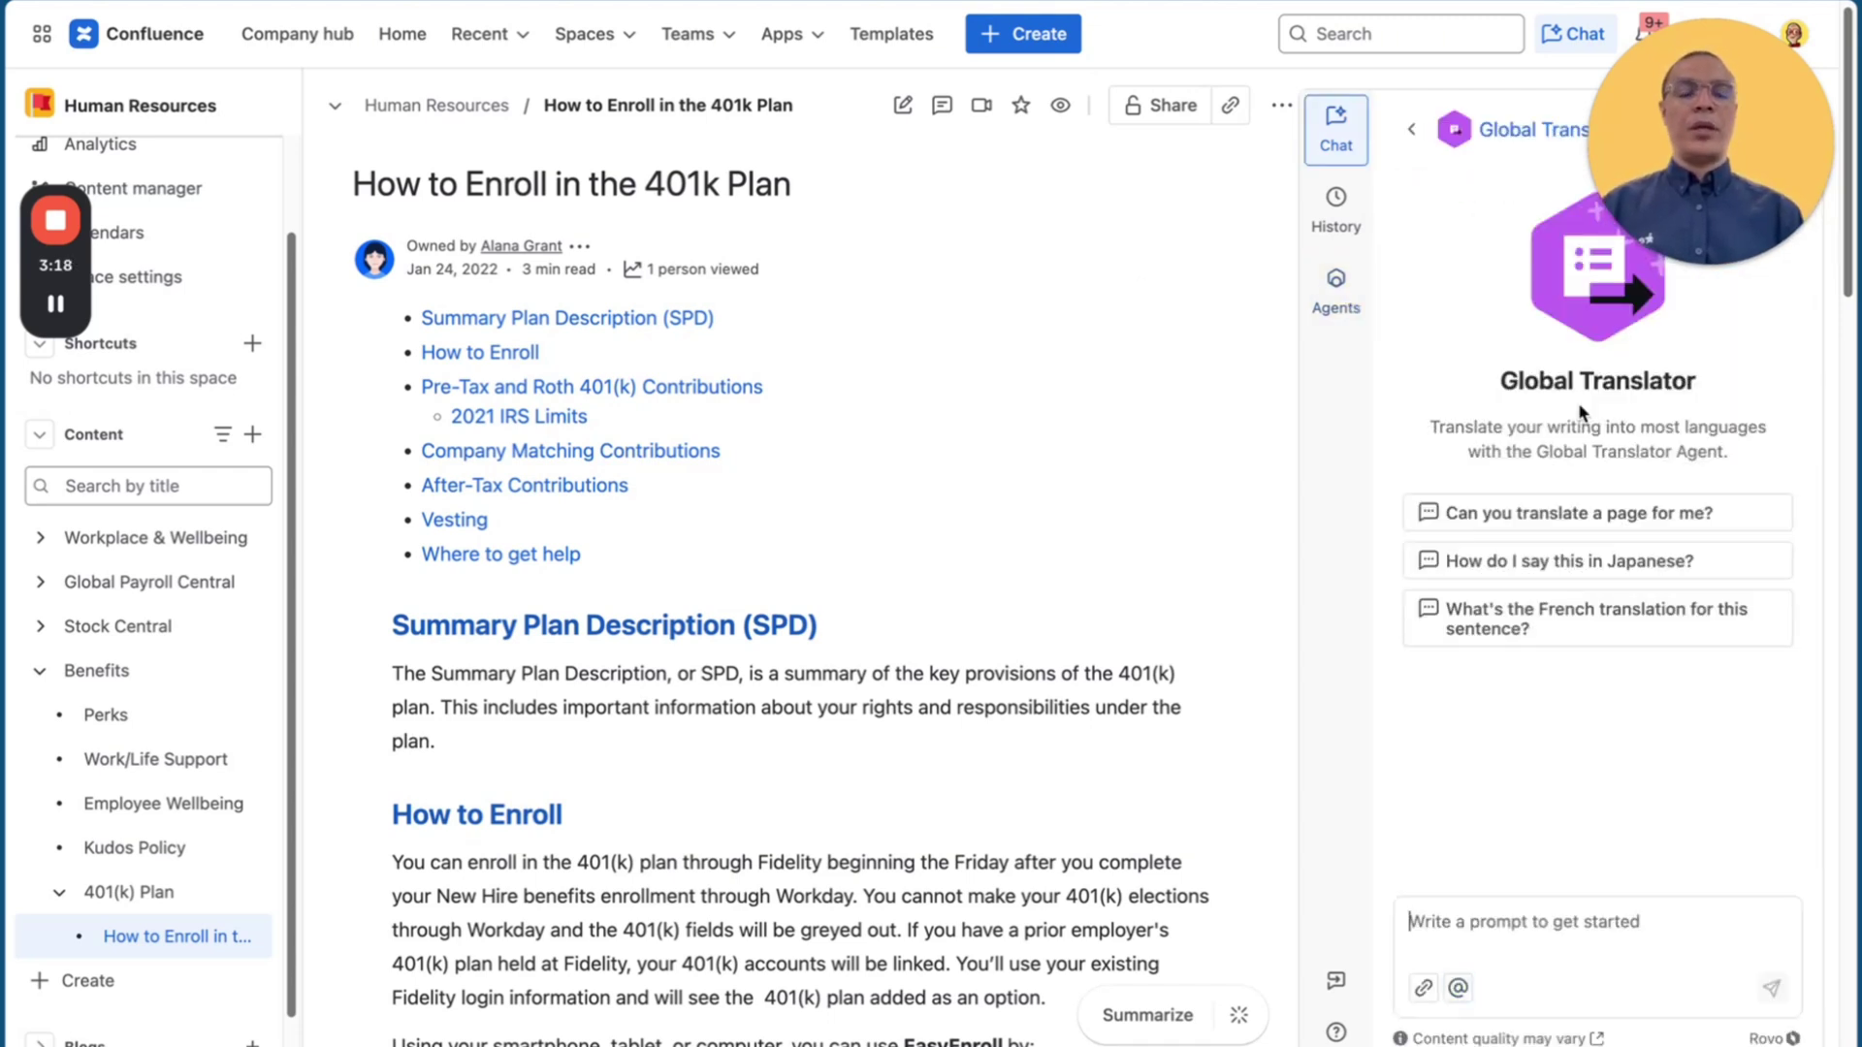
Step: Ask the Global Translator agent 'can you please translate this page to french'
click(1543, 928)
text(can )
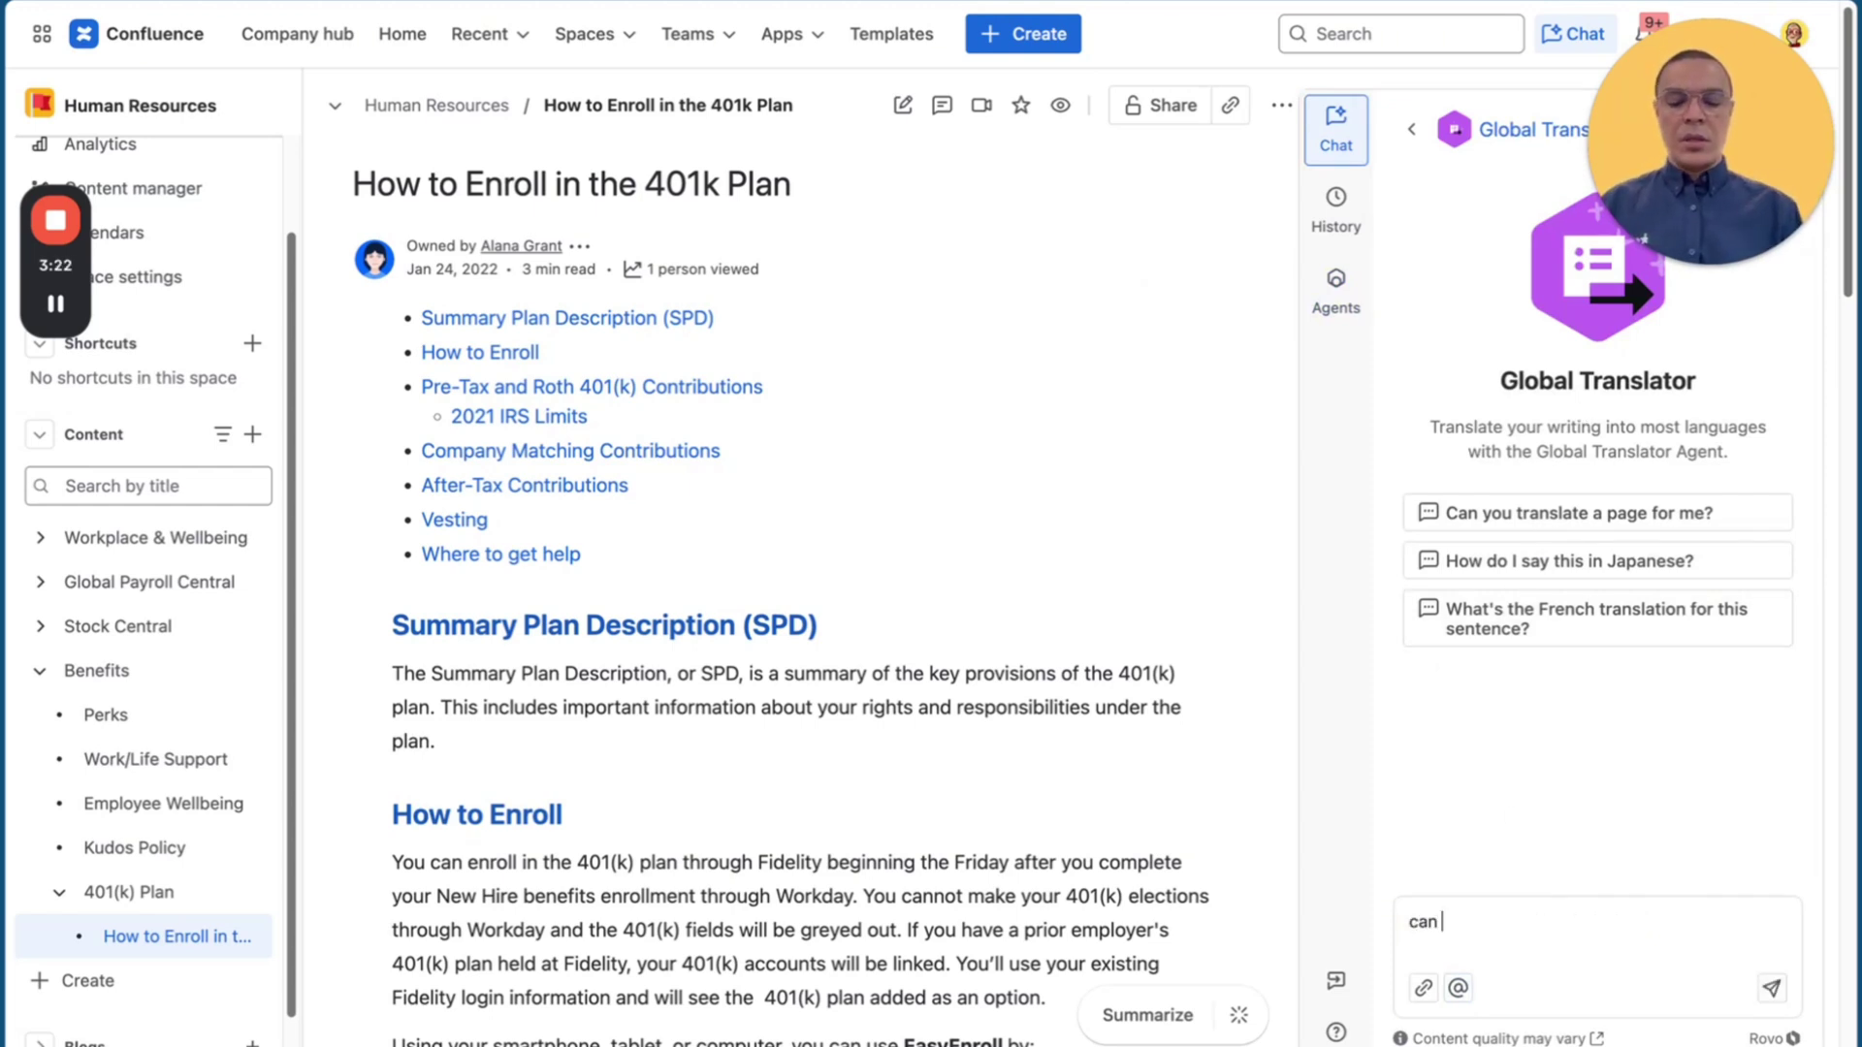
text(you please transl)
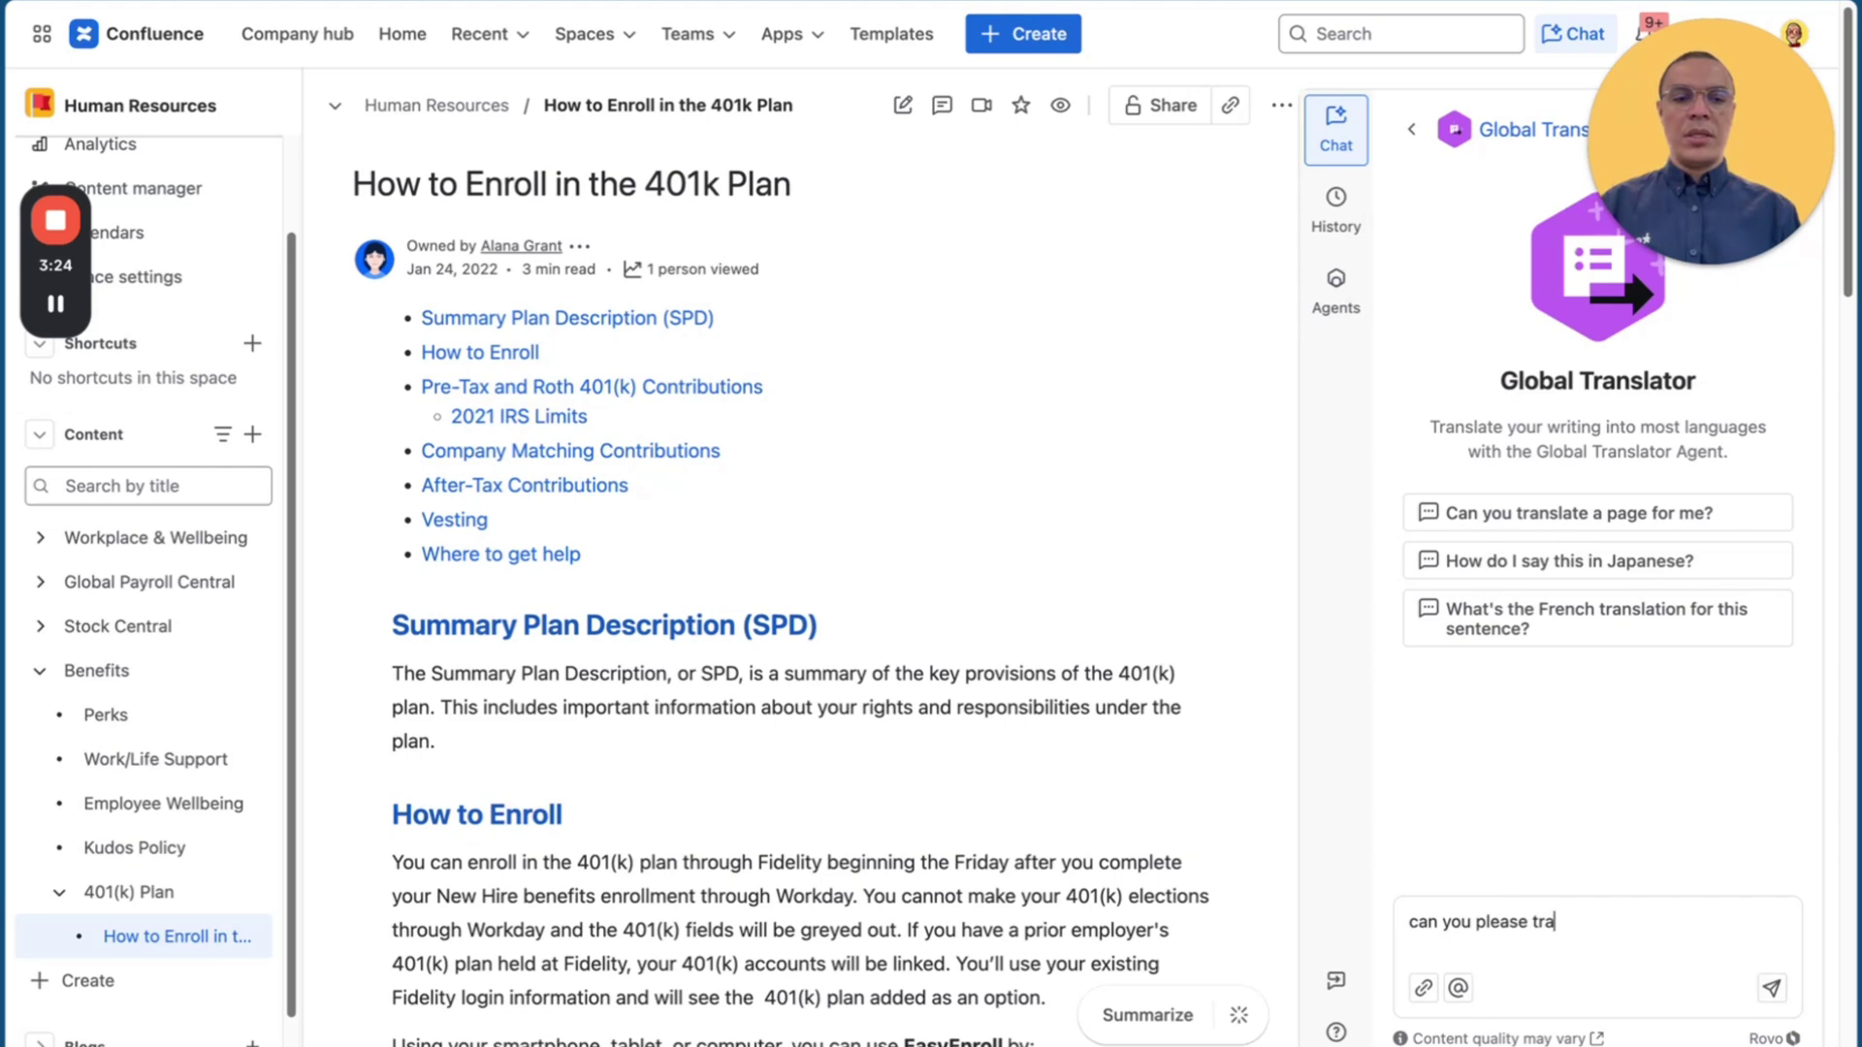
key(BackSpace)
key(BackSpace)
key(BackSpace)
text(ns)
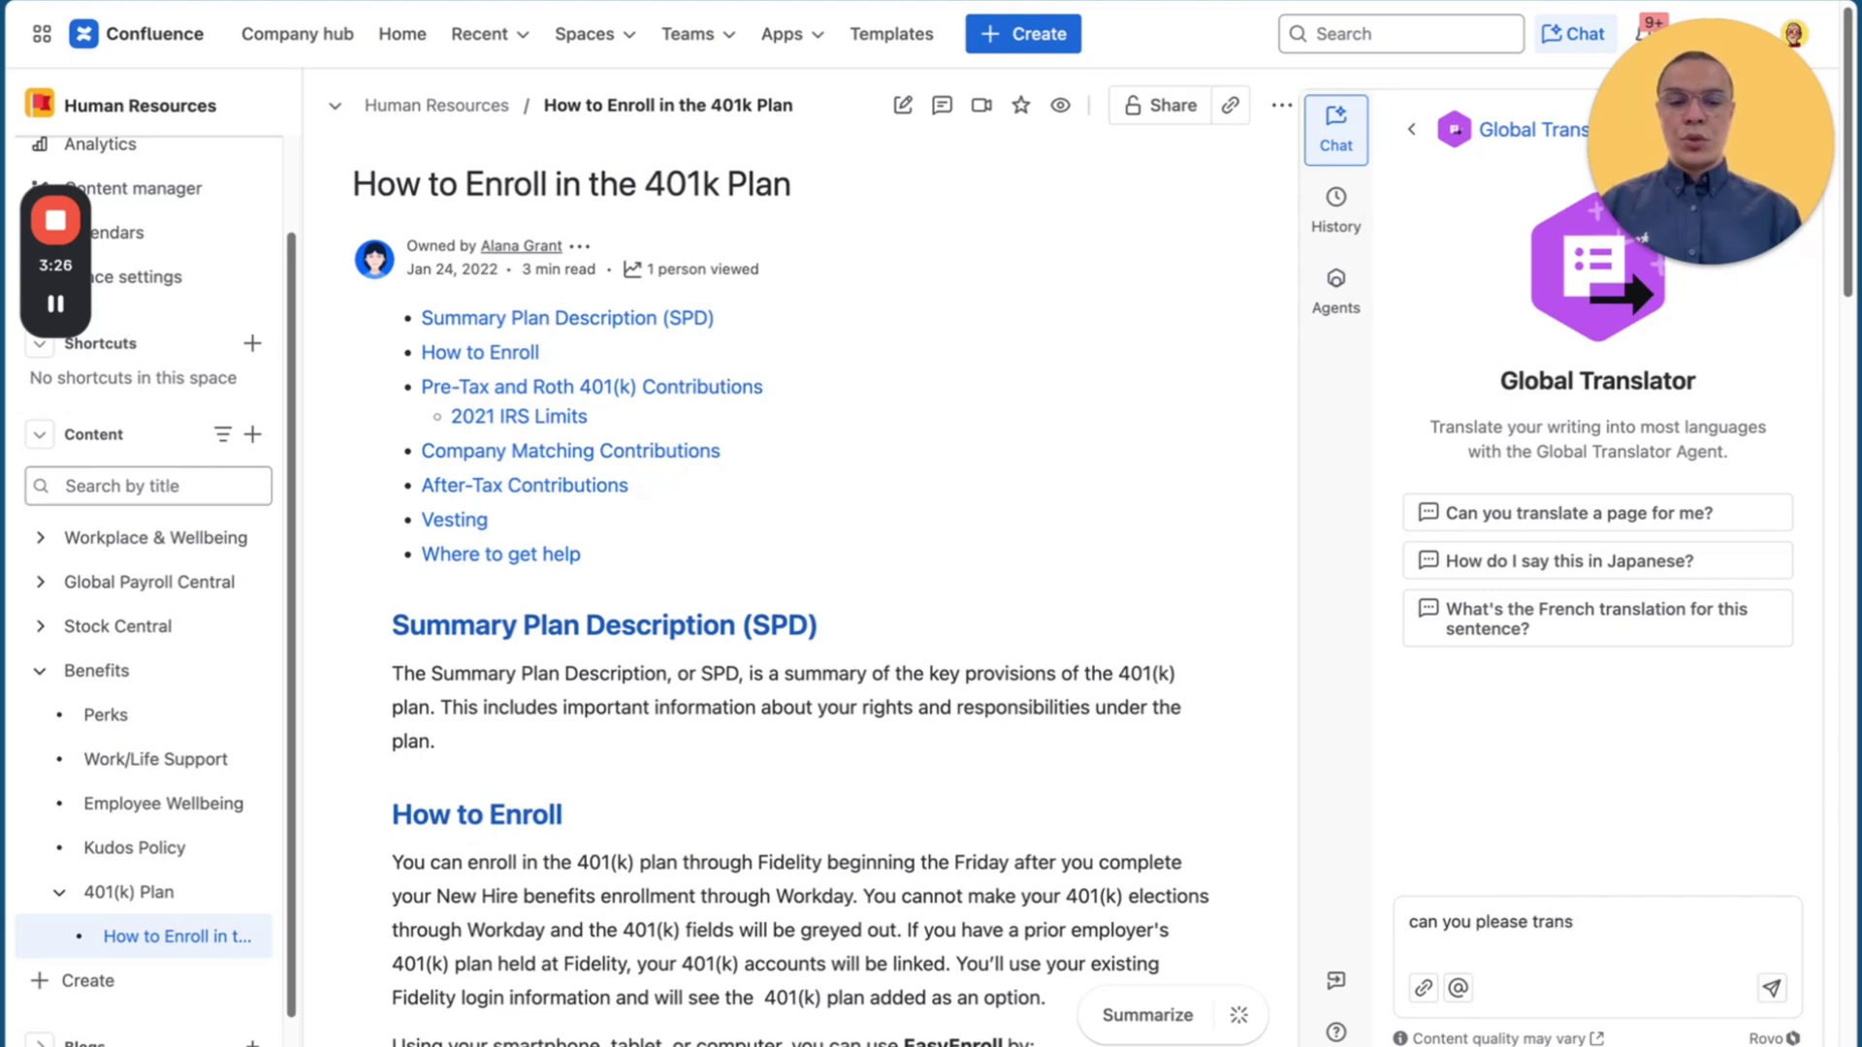
text(late this page)
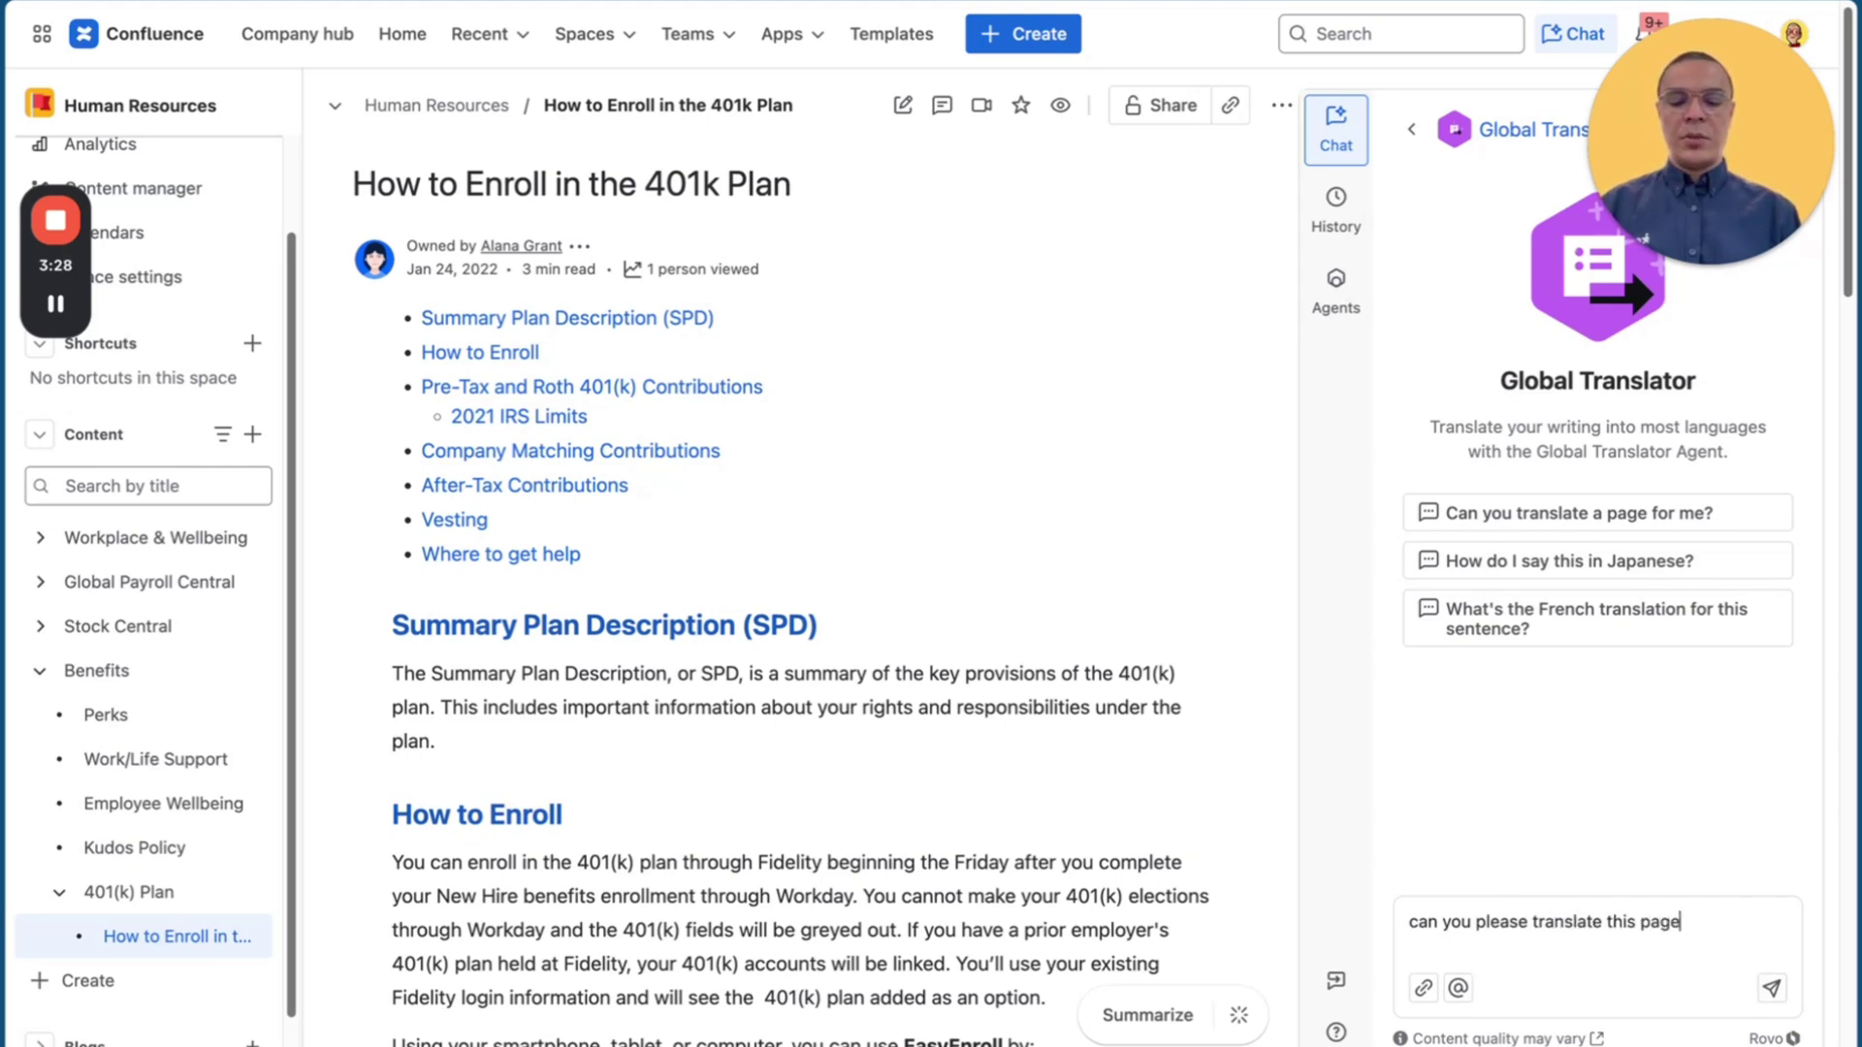
text( to french)
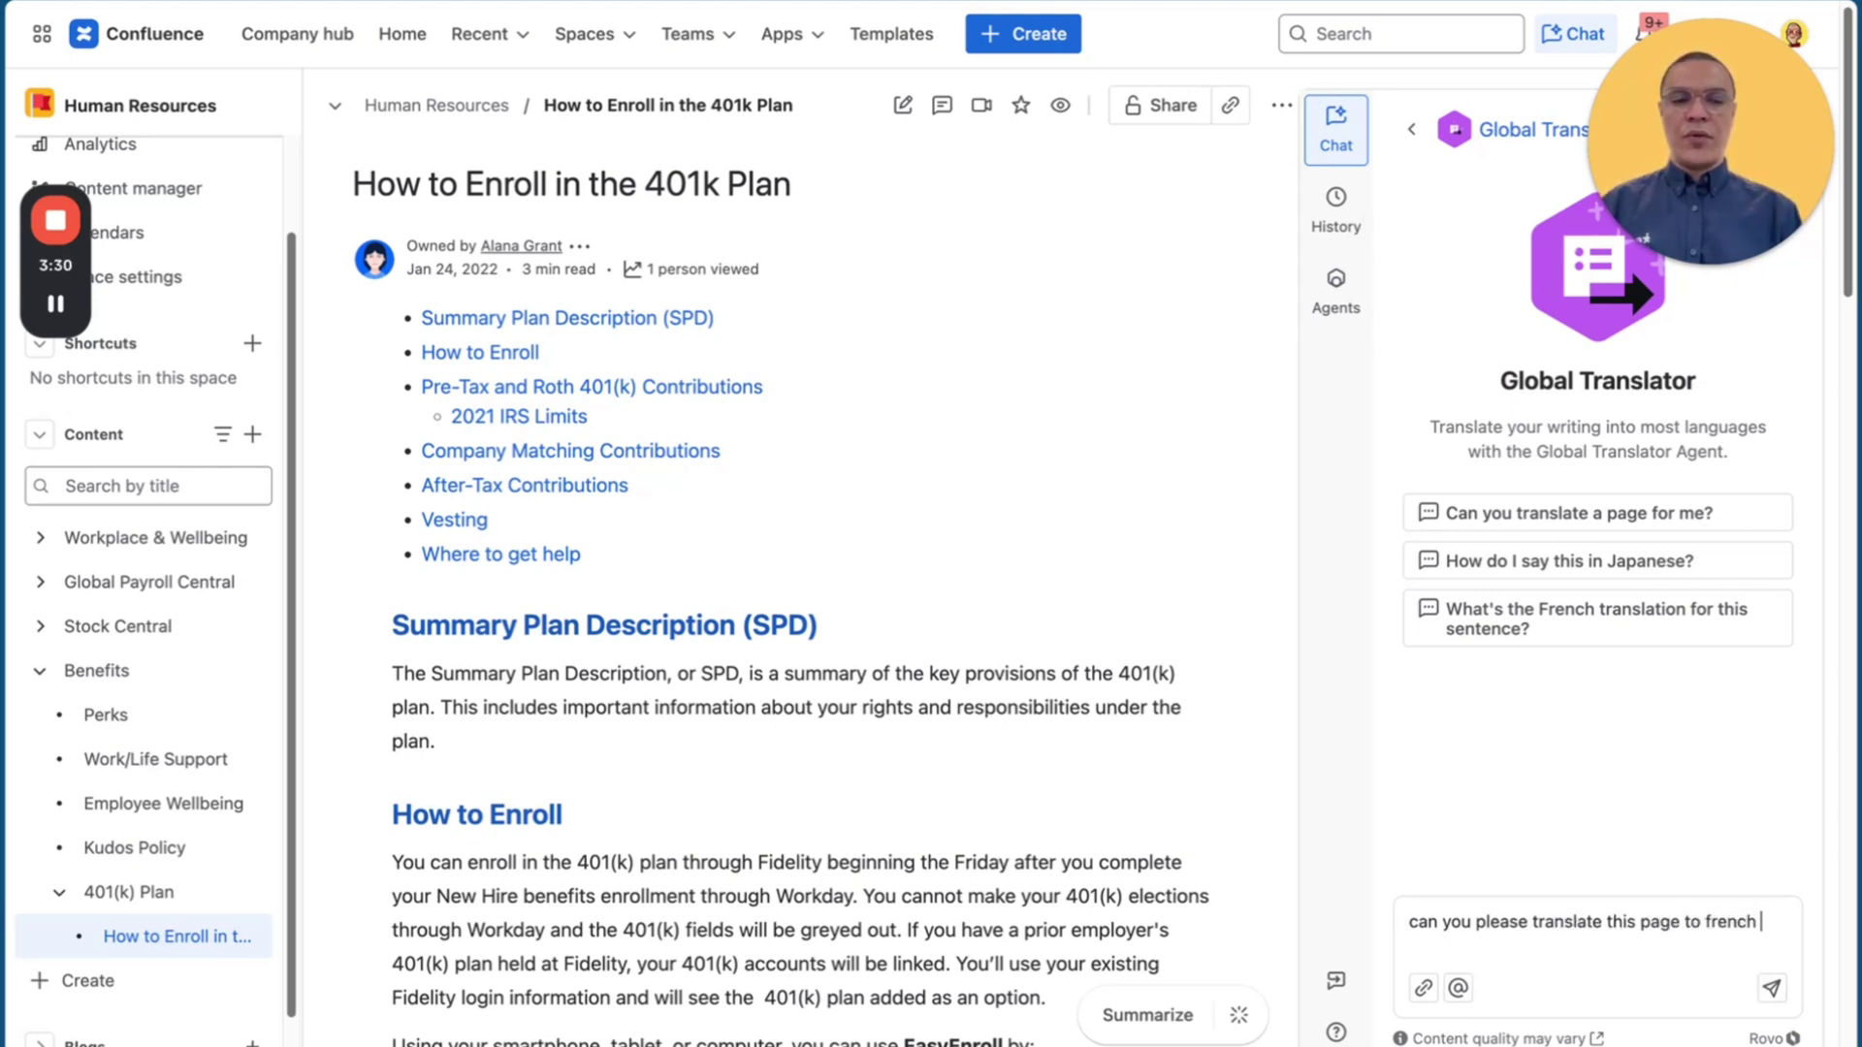
key(Return)
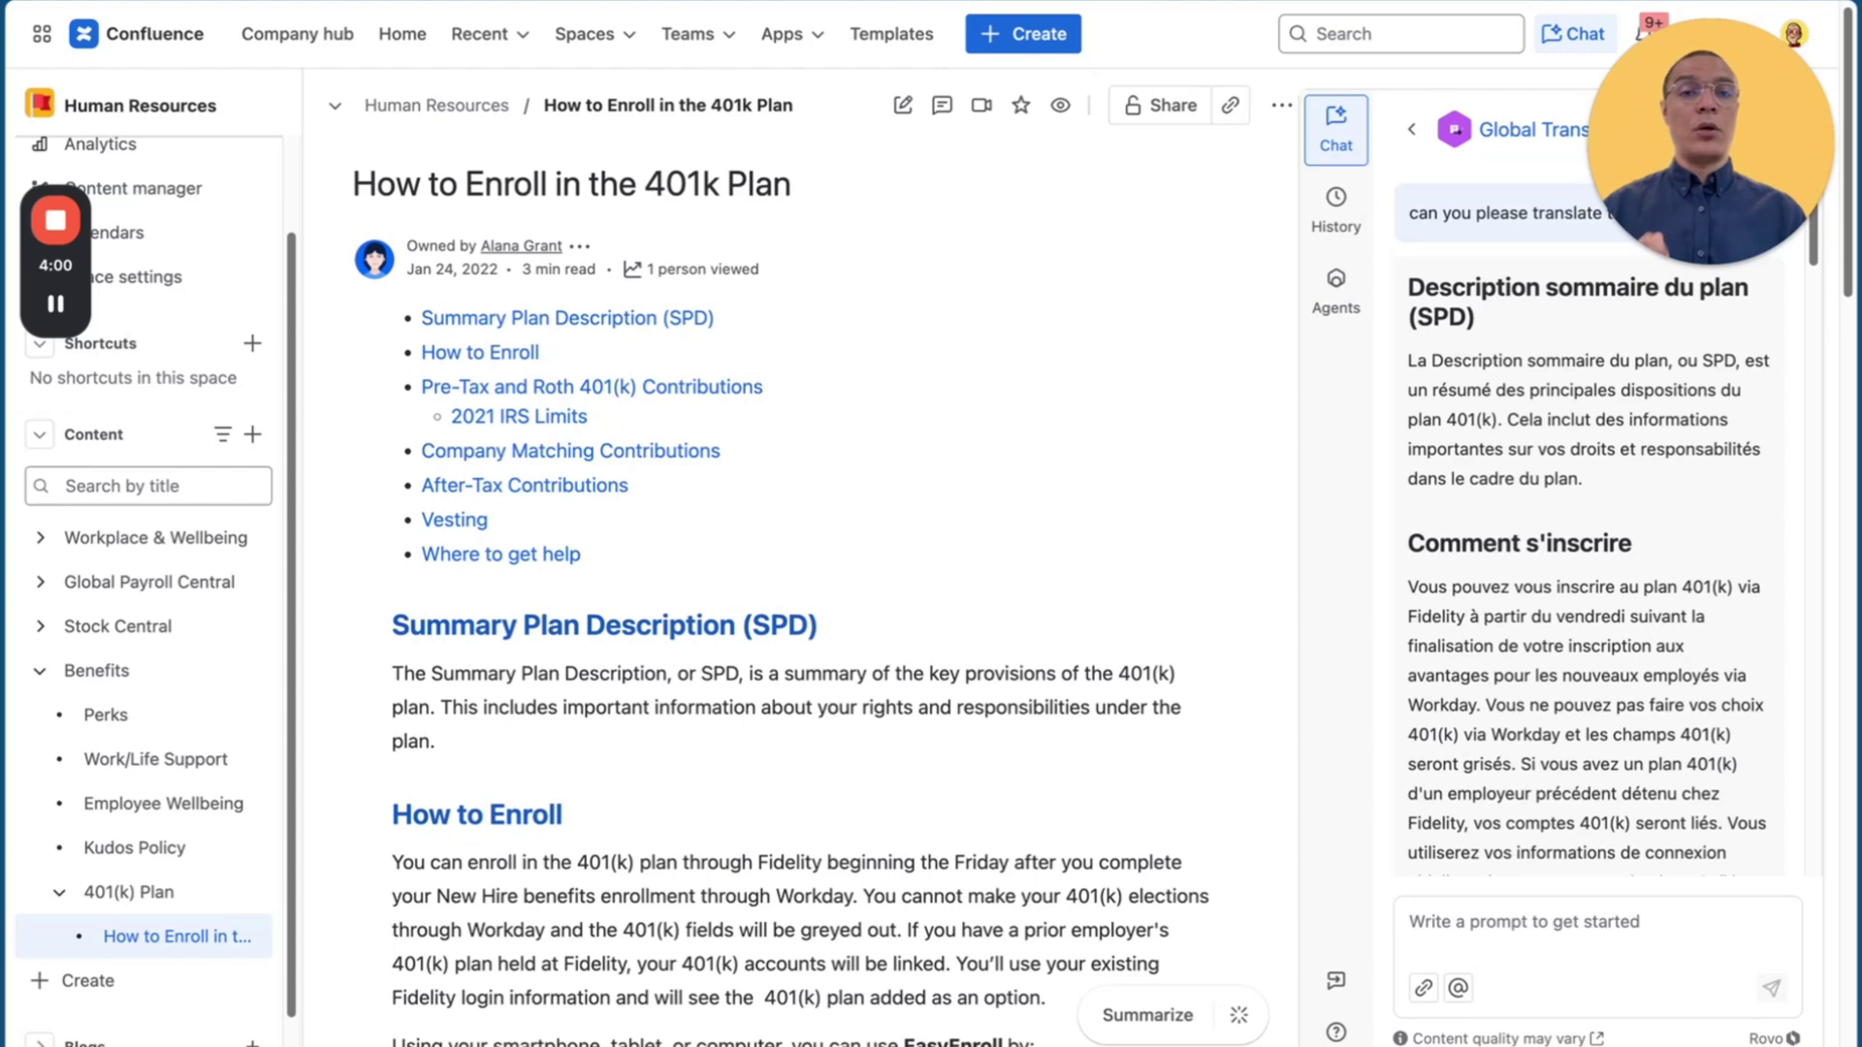
Step: Return to the Jira rule and inspect its 'Add comment to work item' step posting {{agentResponse}}
key(alt+Left)
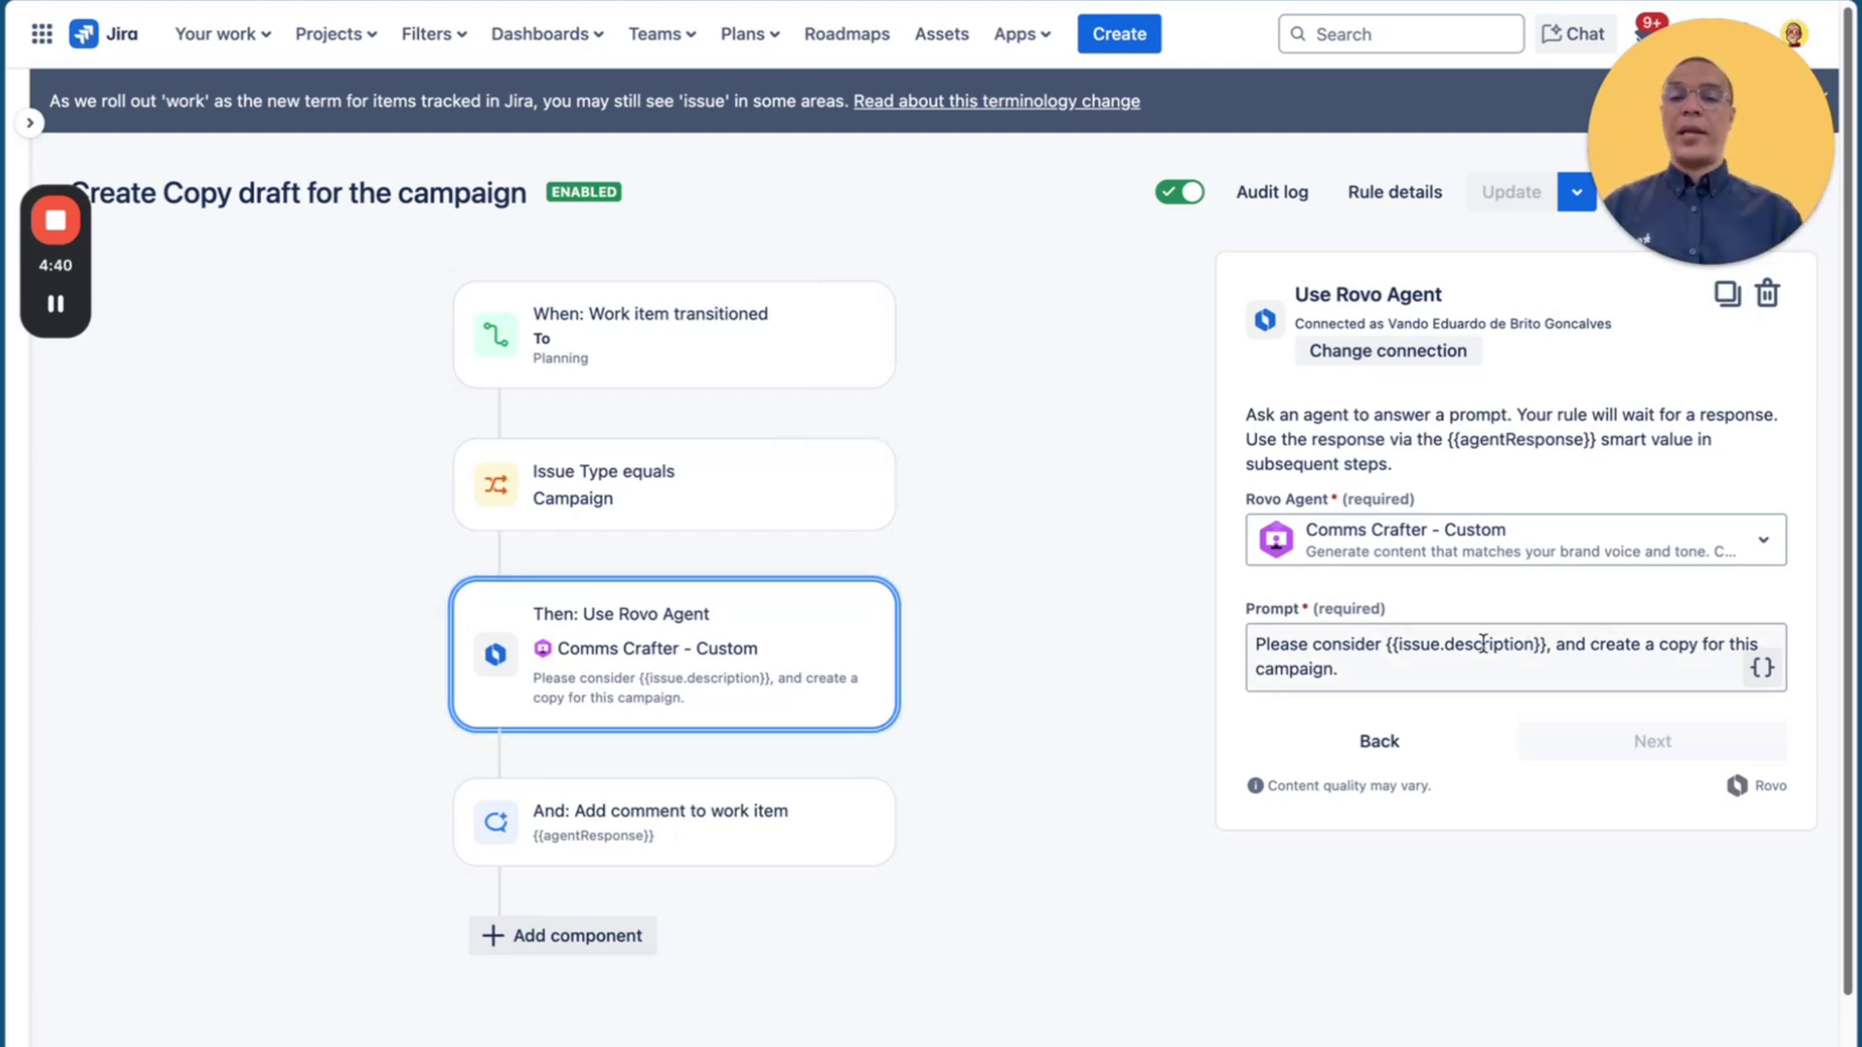
click(690, 820)
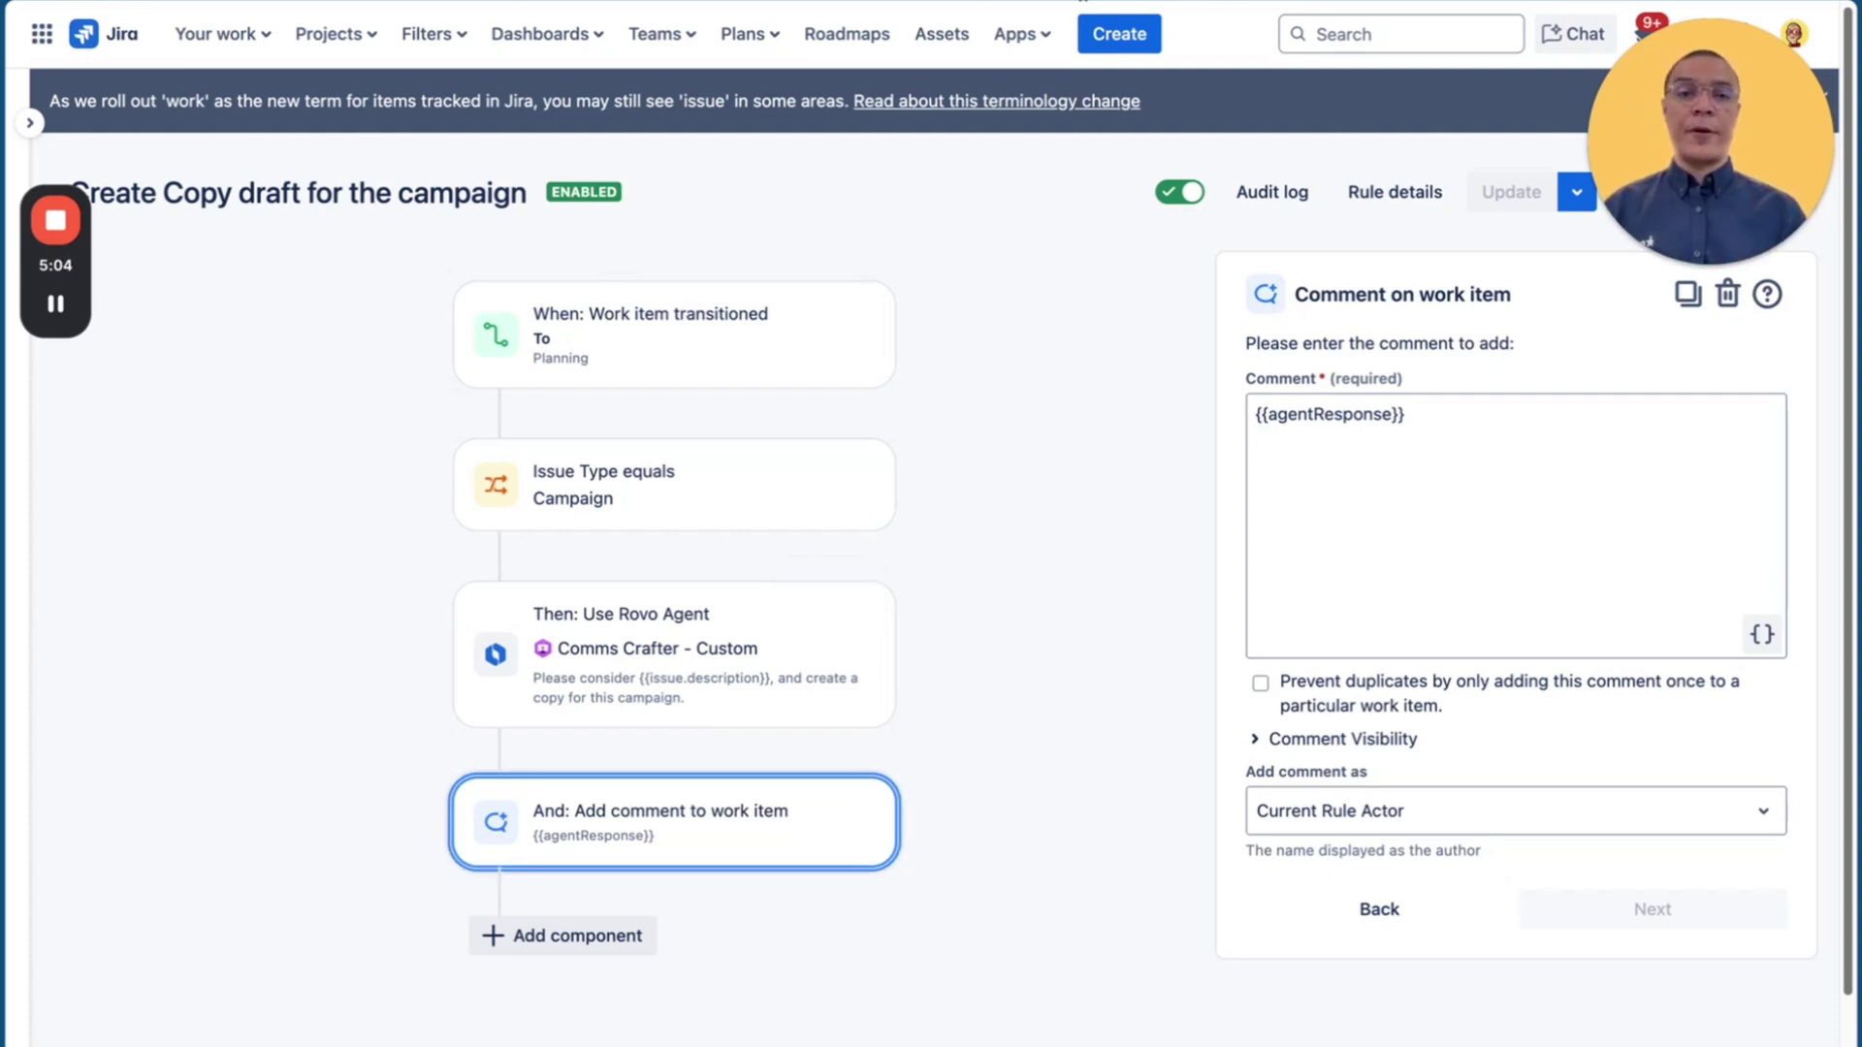
Step: From Atlassian Home, go to Studio's Agents and start creating a new Rovo agent
key(ctrl+Tab)
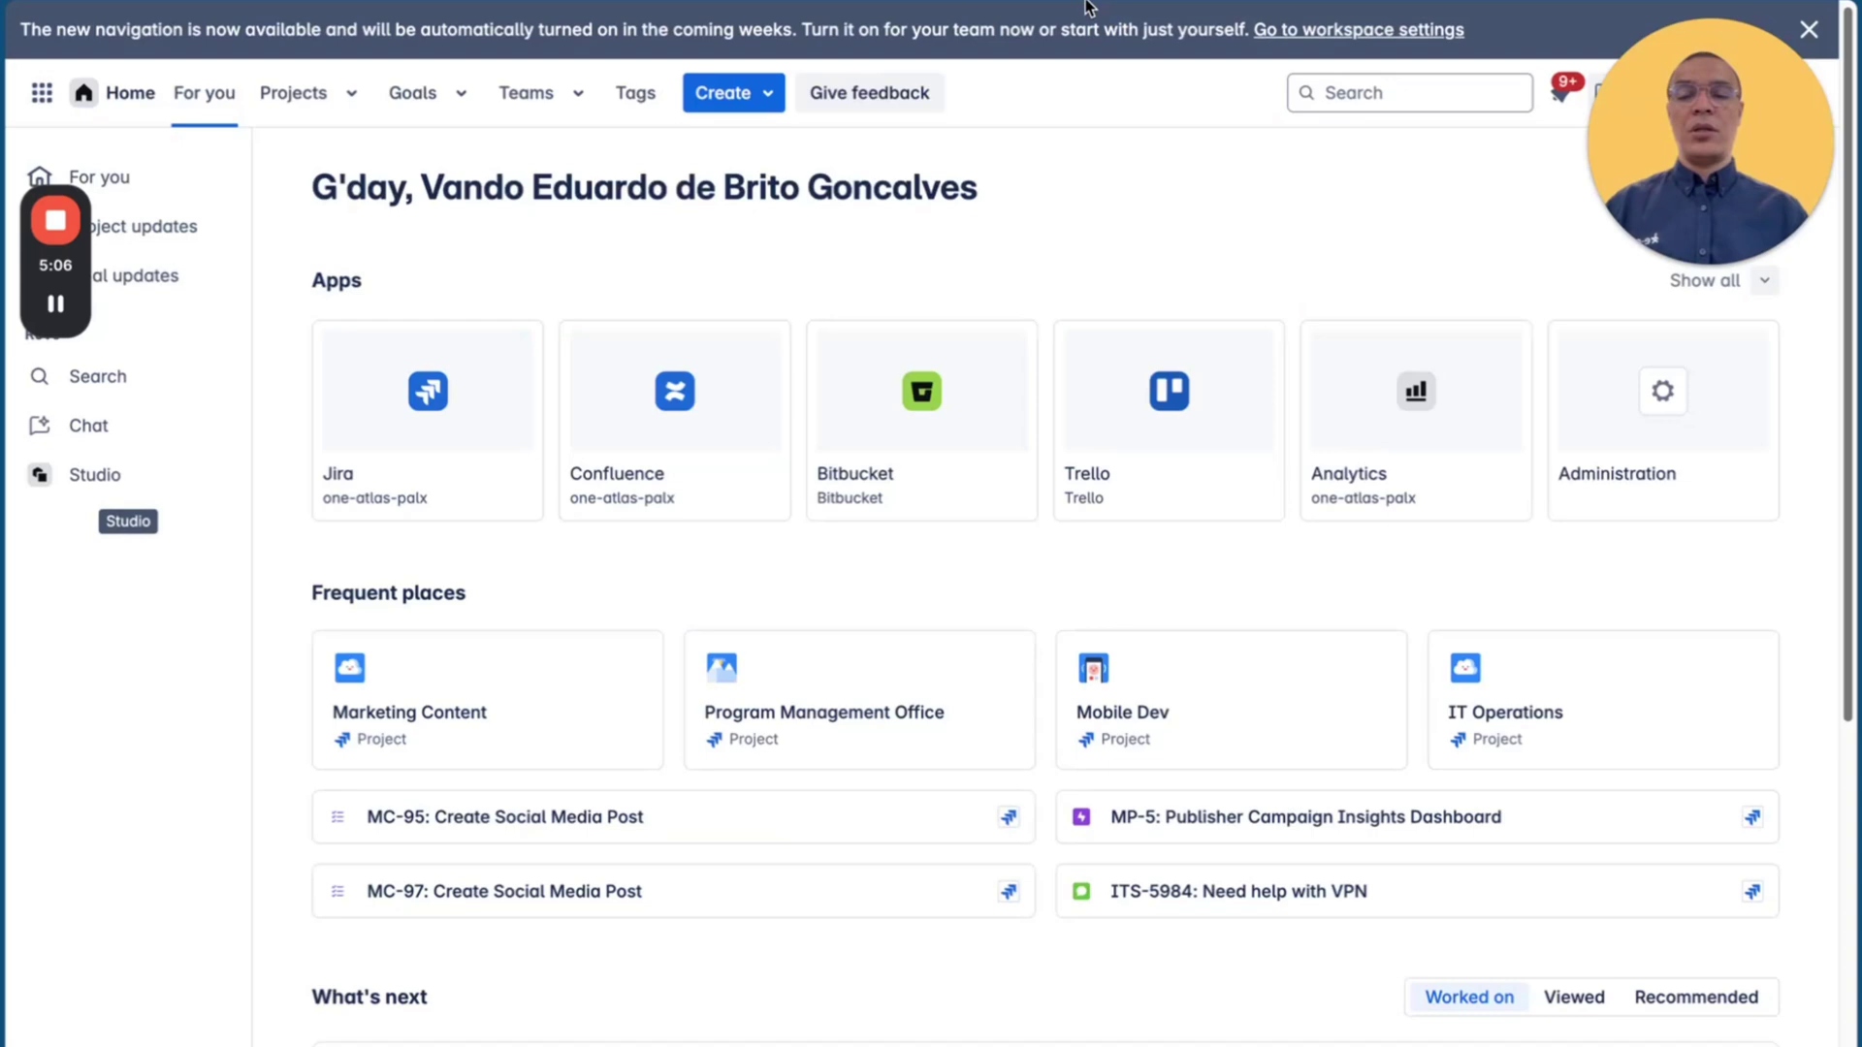
click(95, 475)
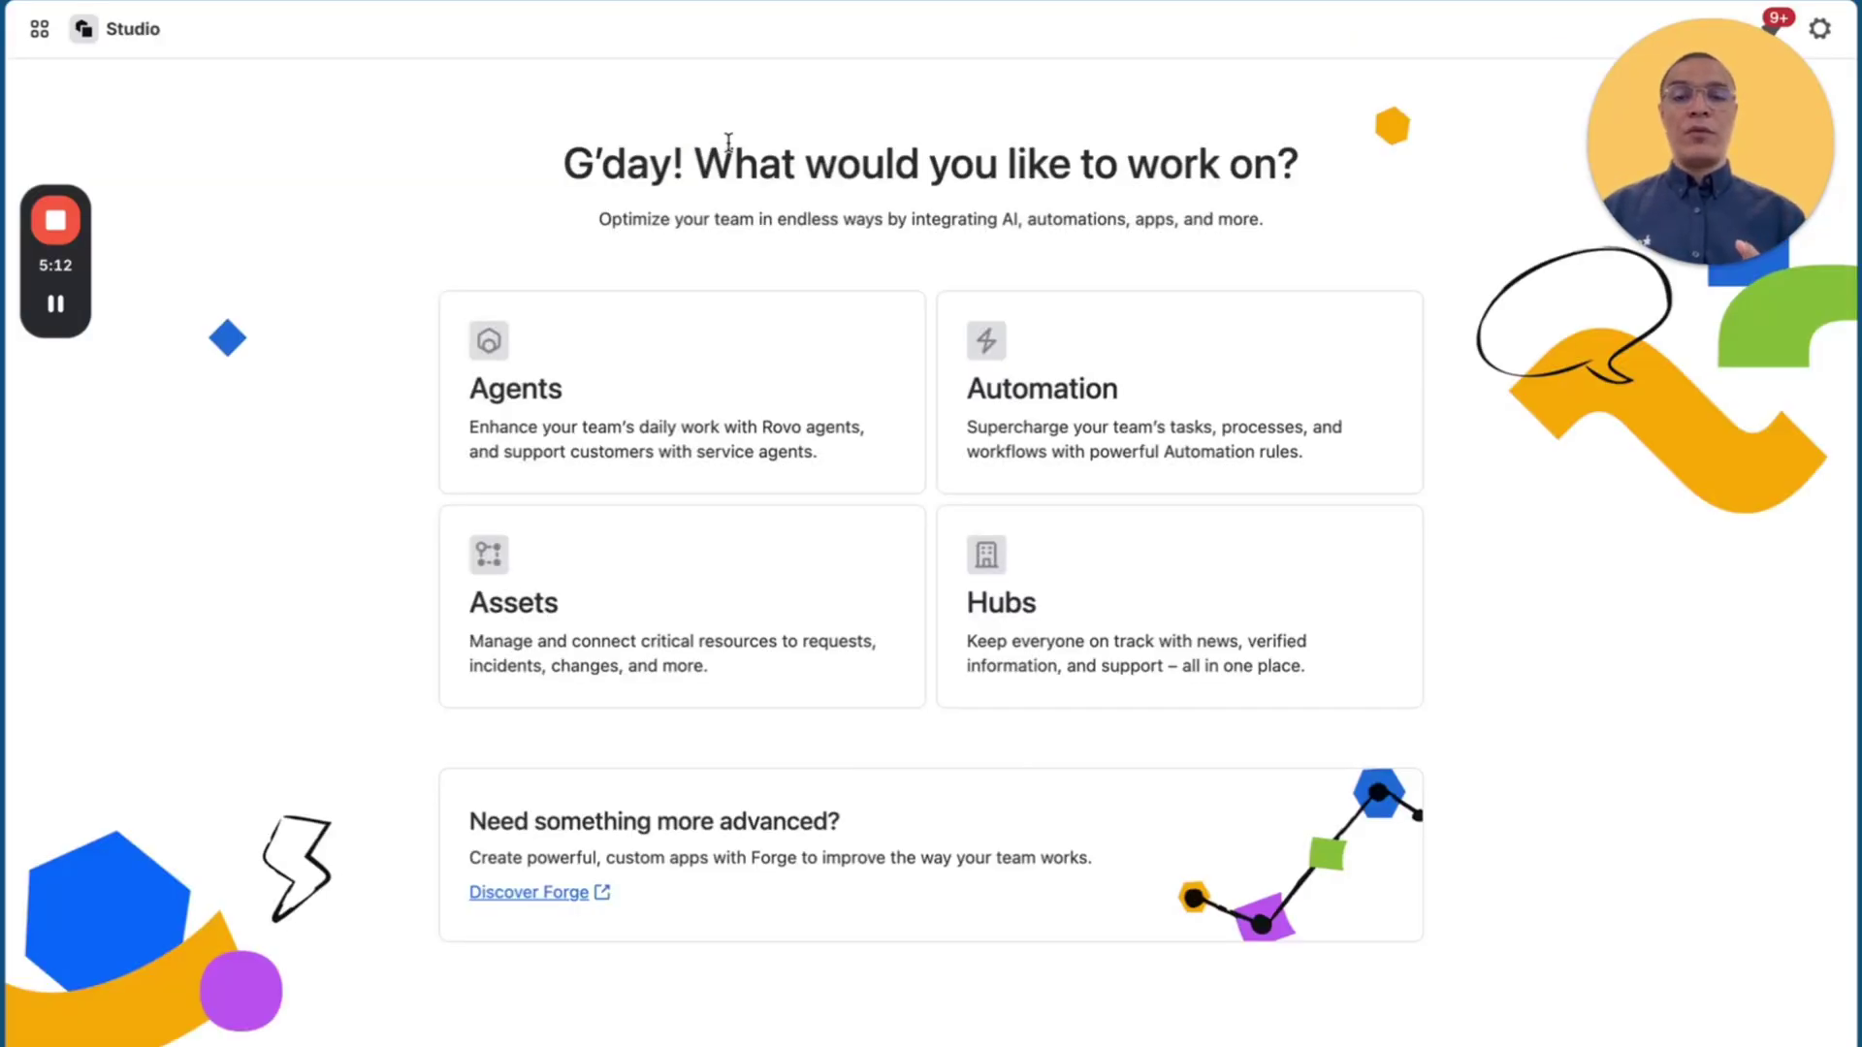
click(632, 355)
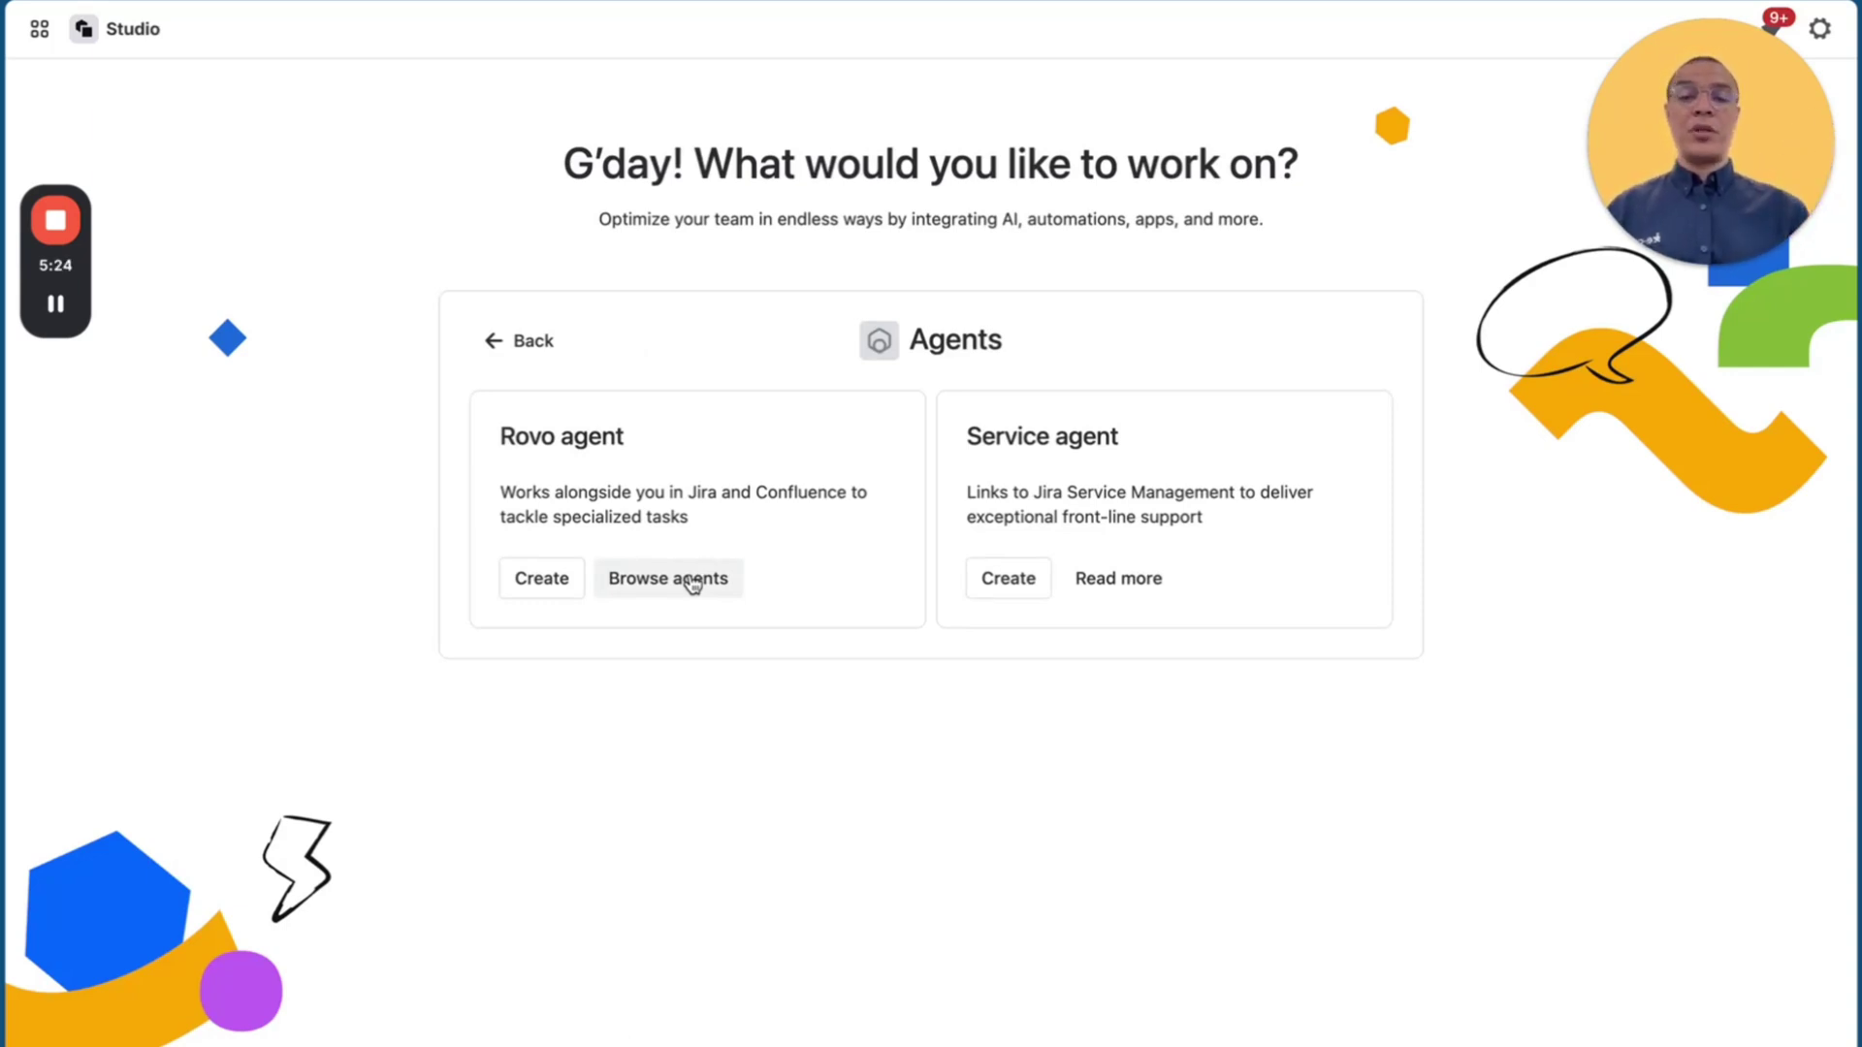
click(539, 590)
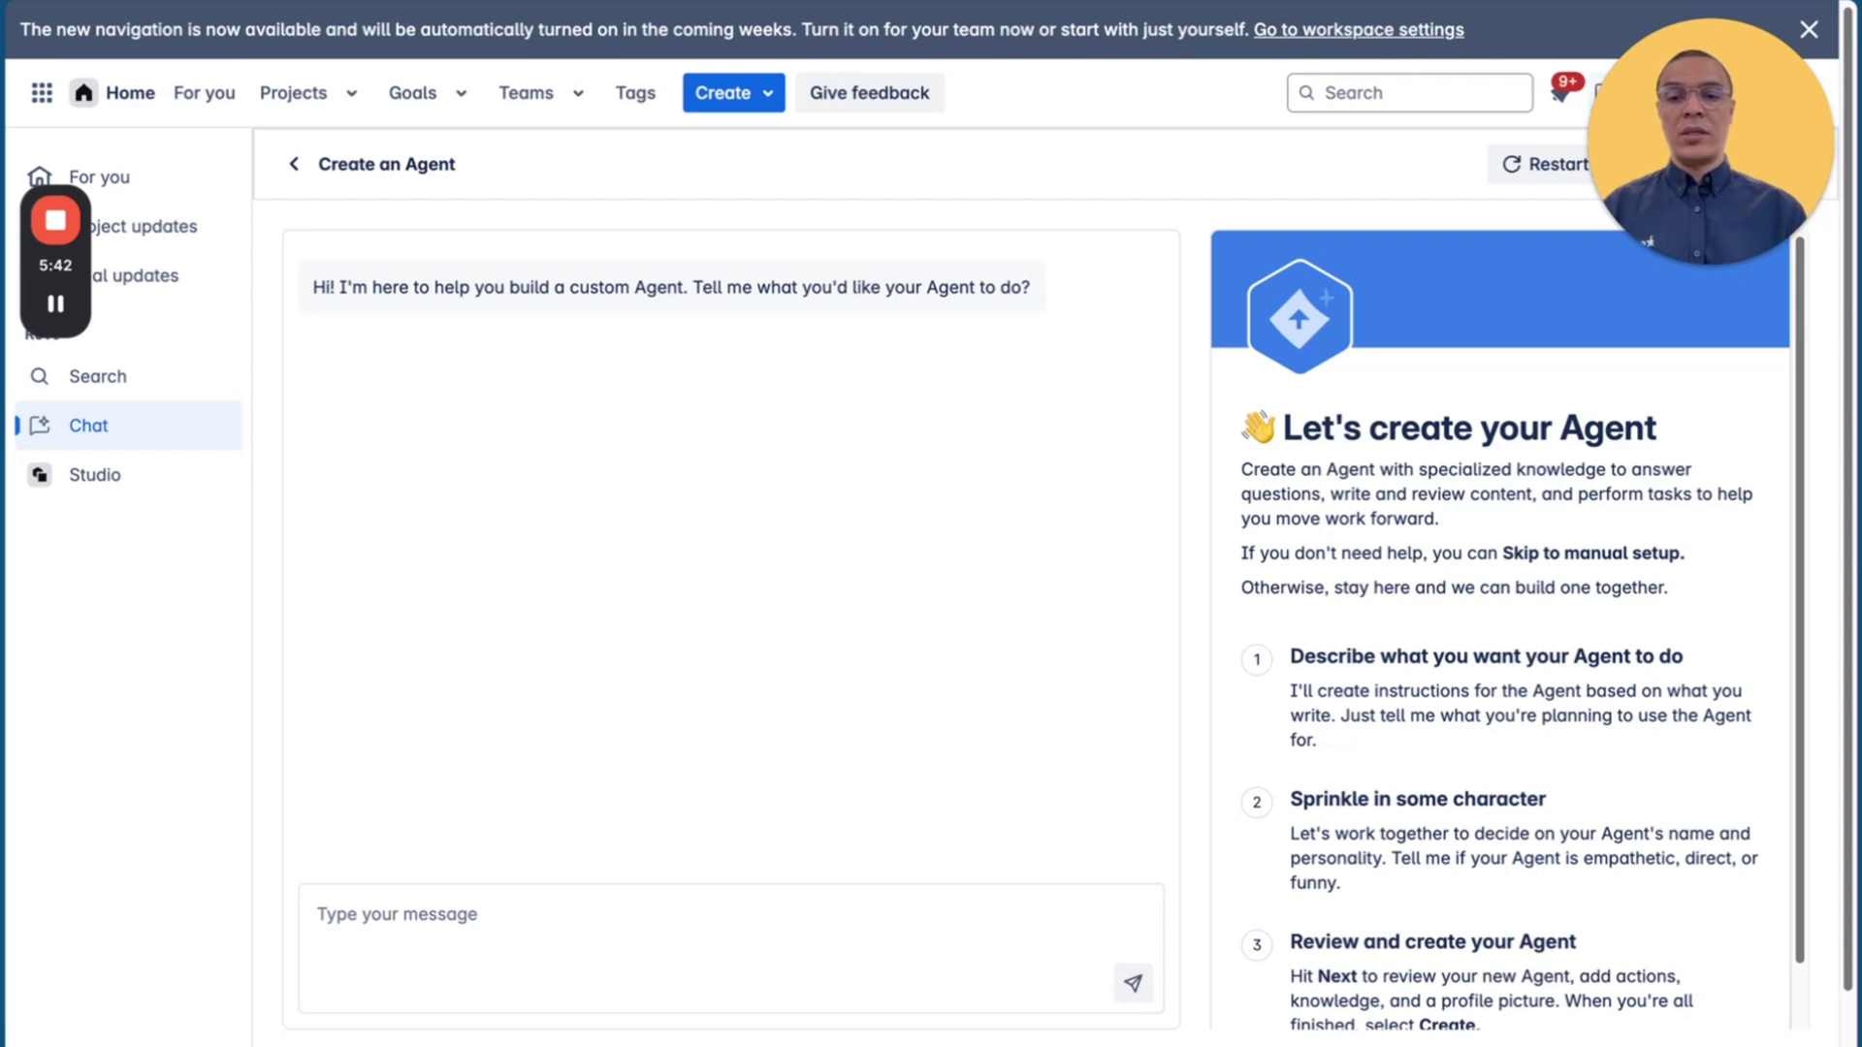
Step: Paste the prepared description of an agent that closes inactive Jira tickets and send it to the builder
click(475, 925)
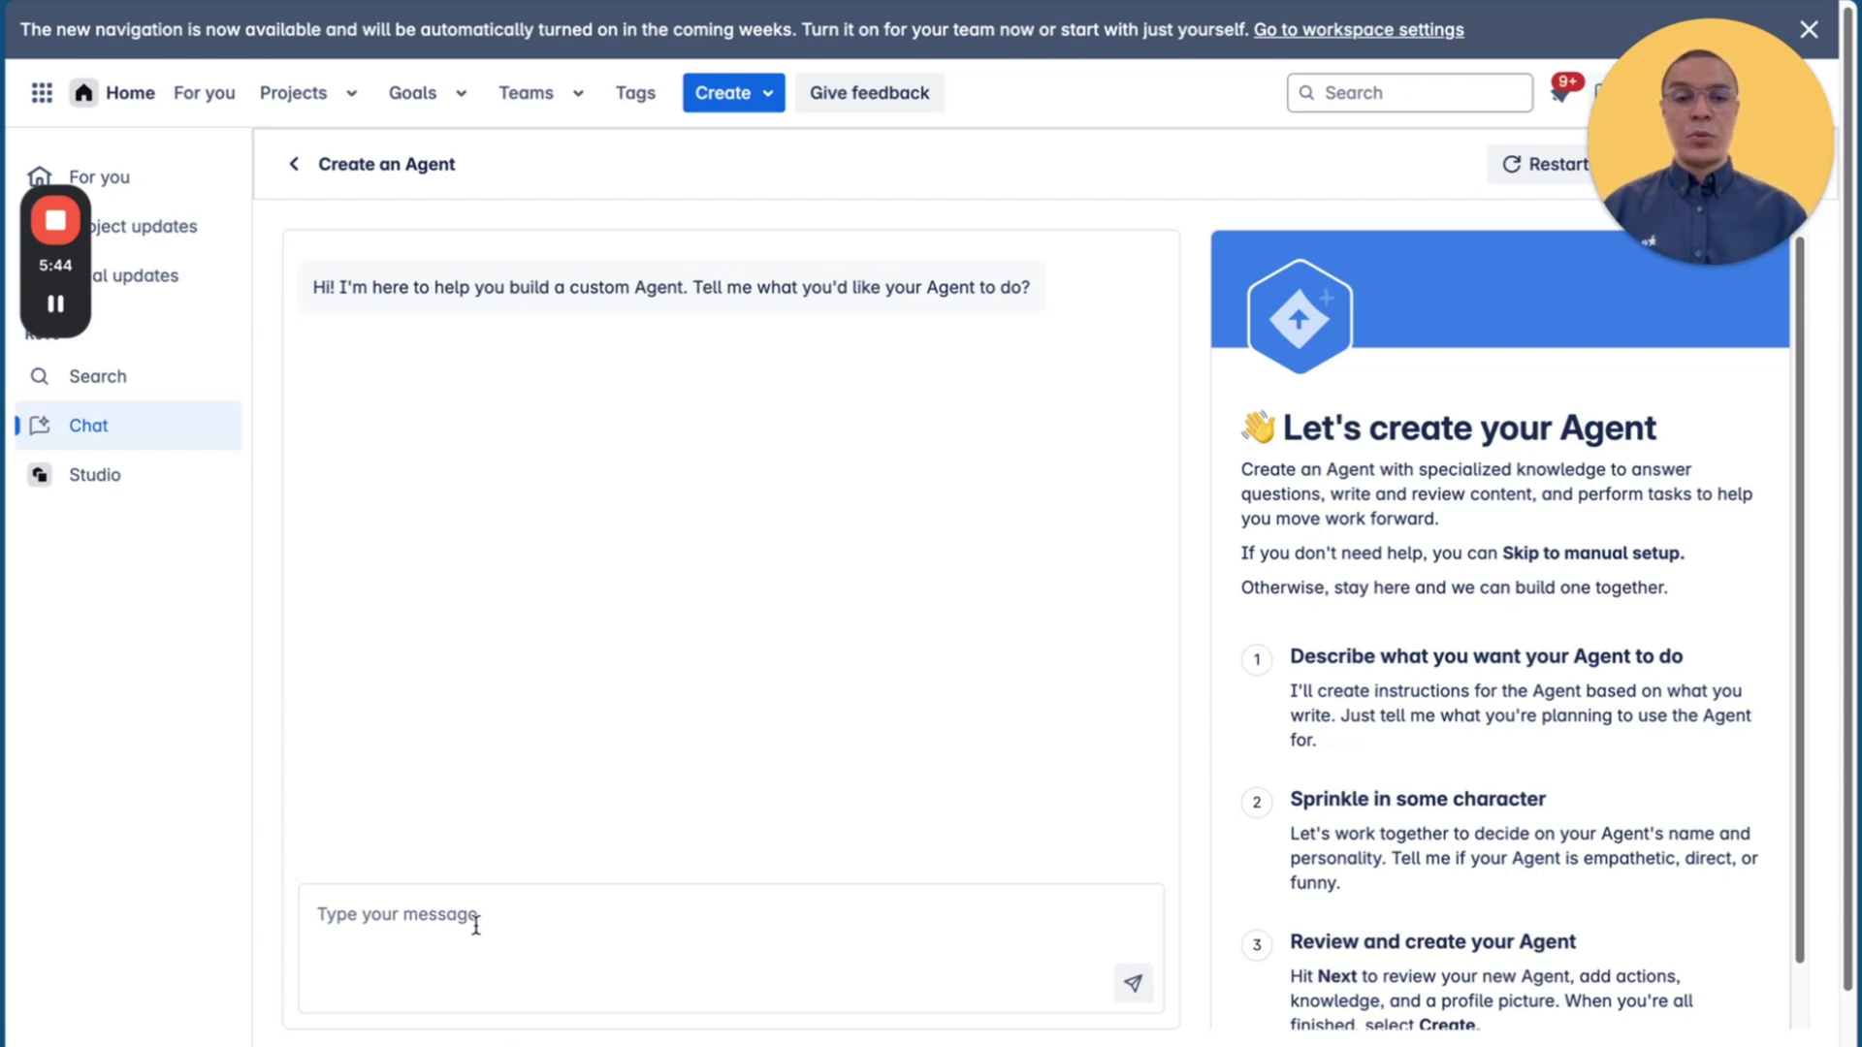
text(Example tone: "Hey there! Just tidying up a bit. This one’s been quiet for 3 business days, so I’m closing it out. Let me know if we need to reopen it!")
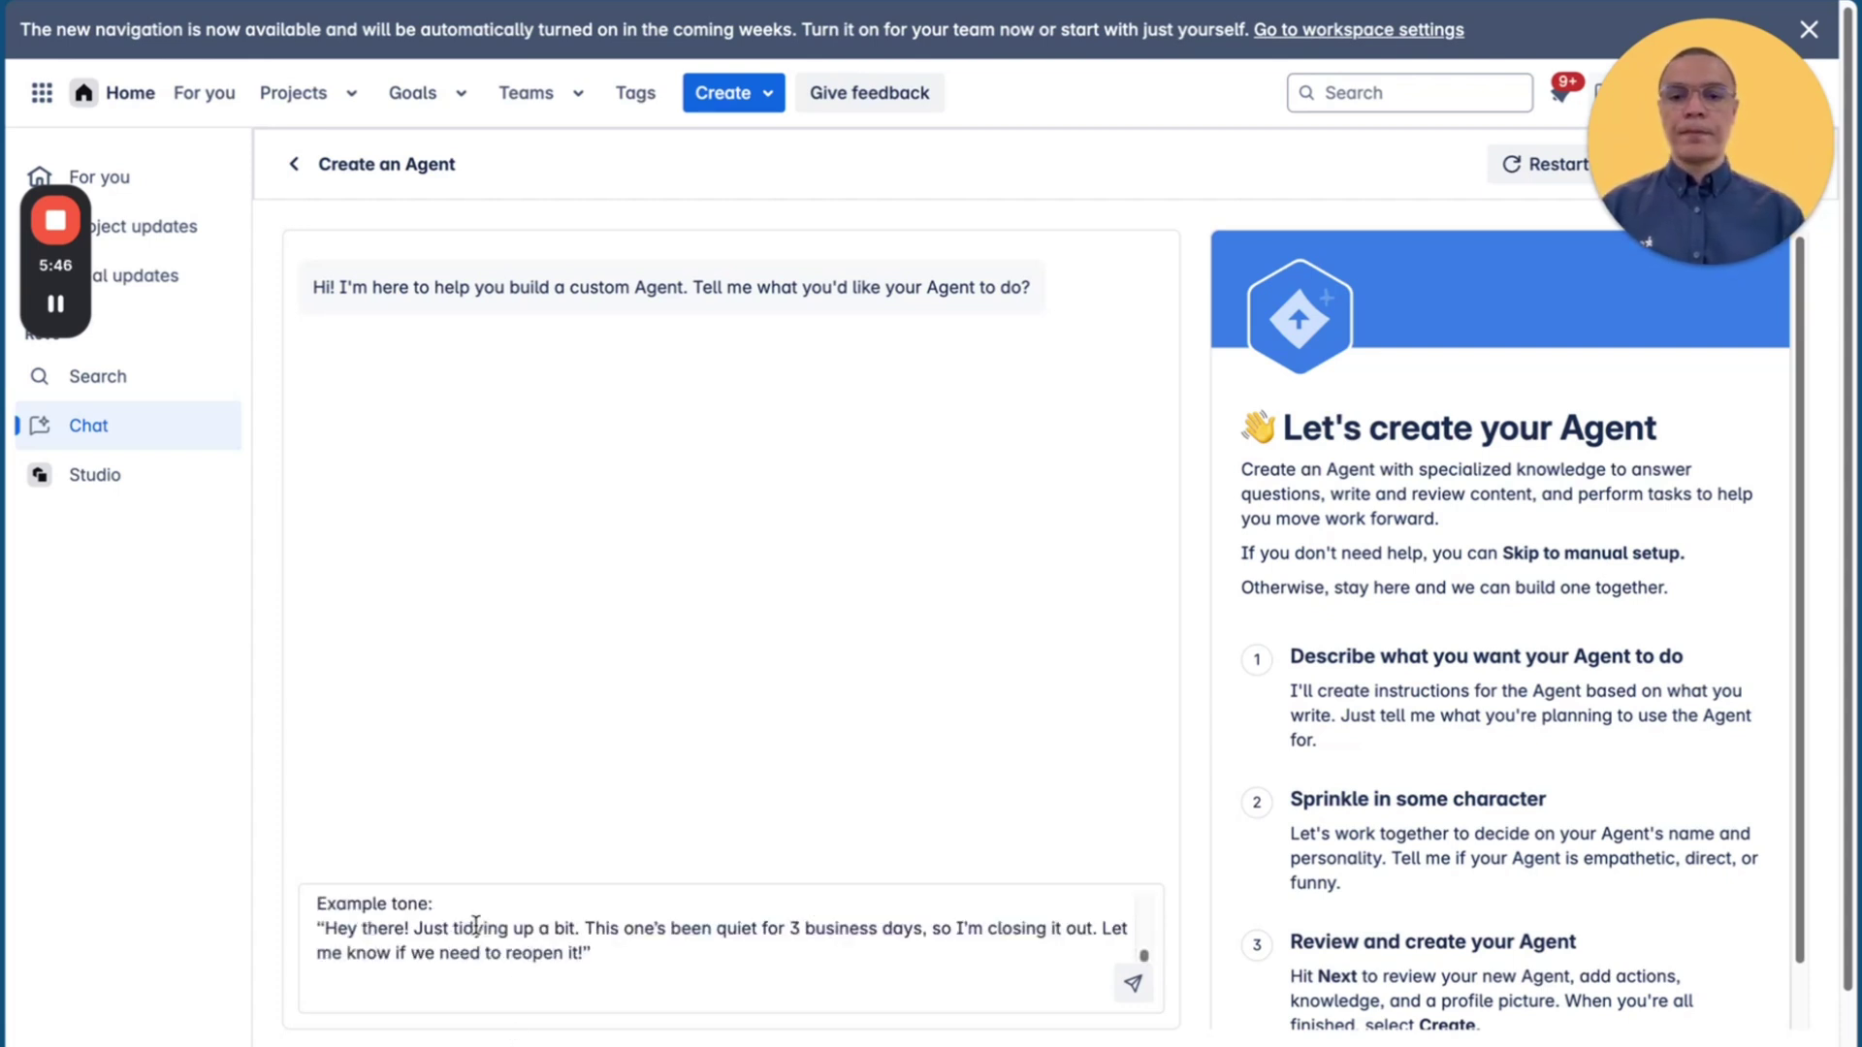
scroll(640, 912, up, 10)
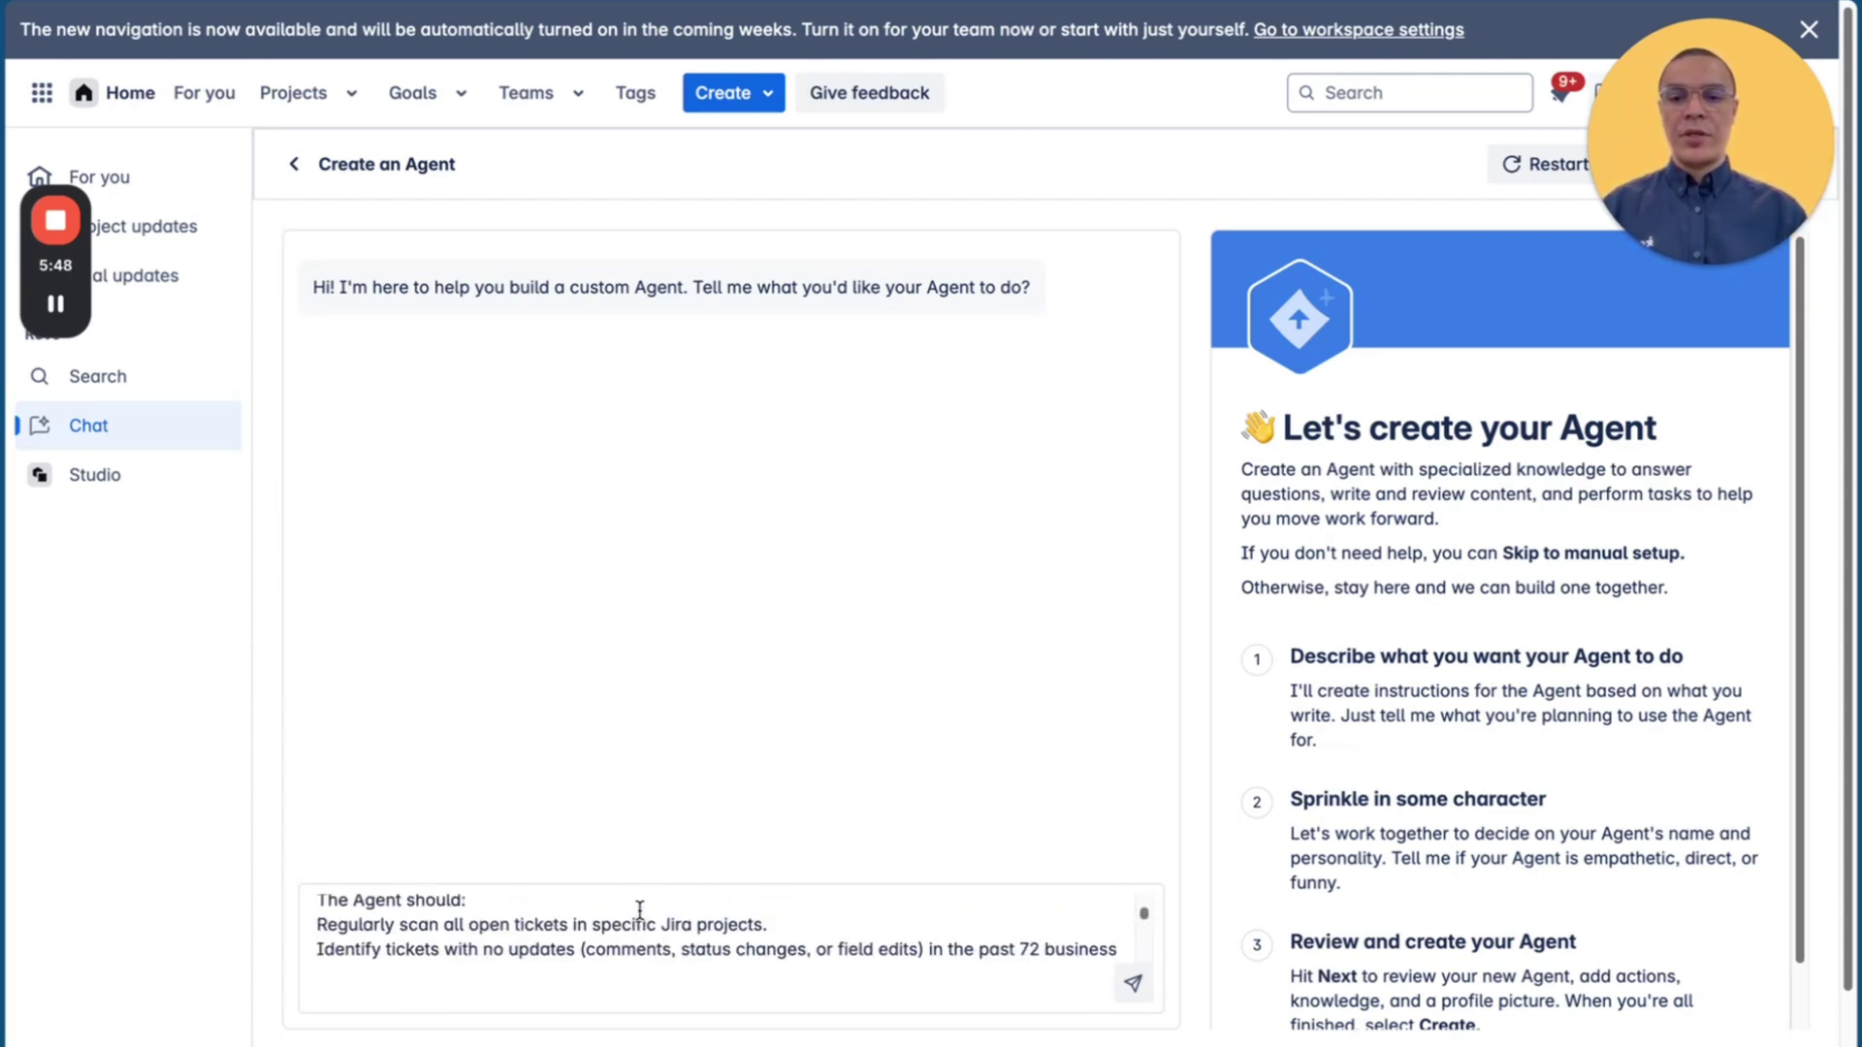
scroll(640, 911, up, 3)
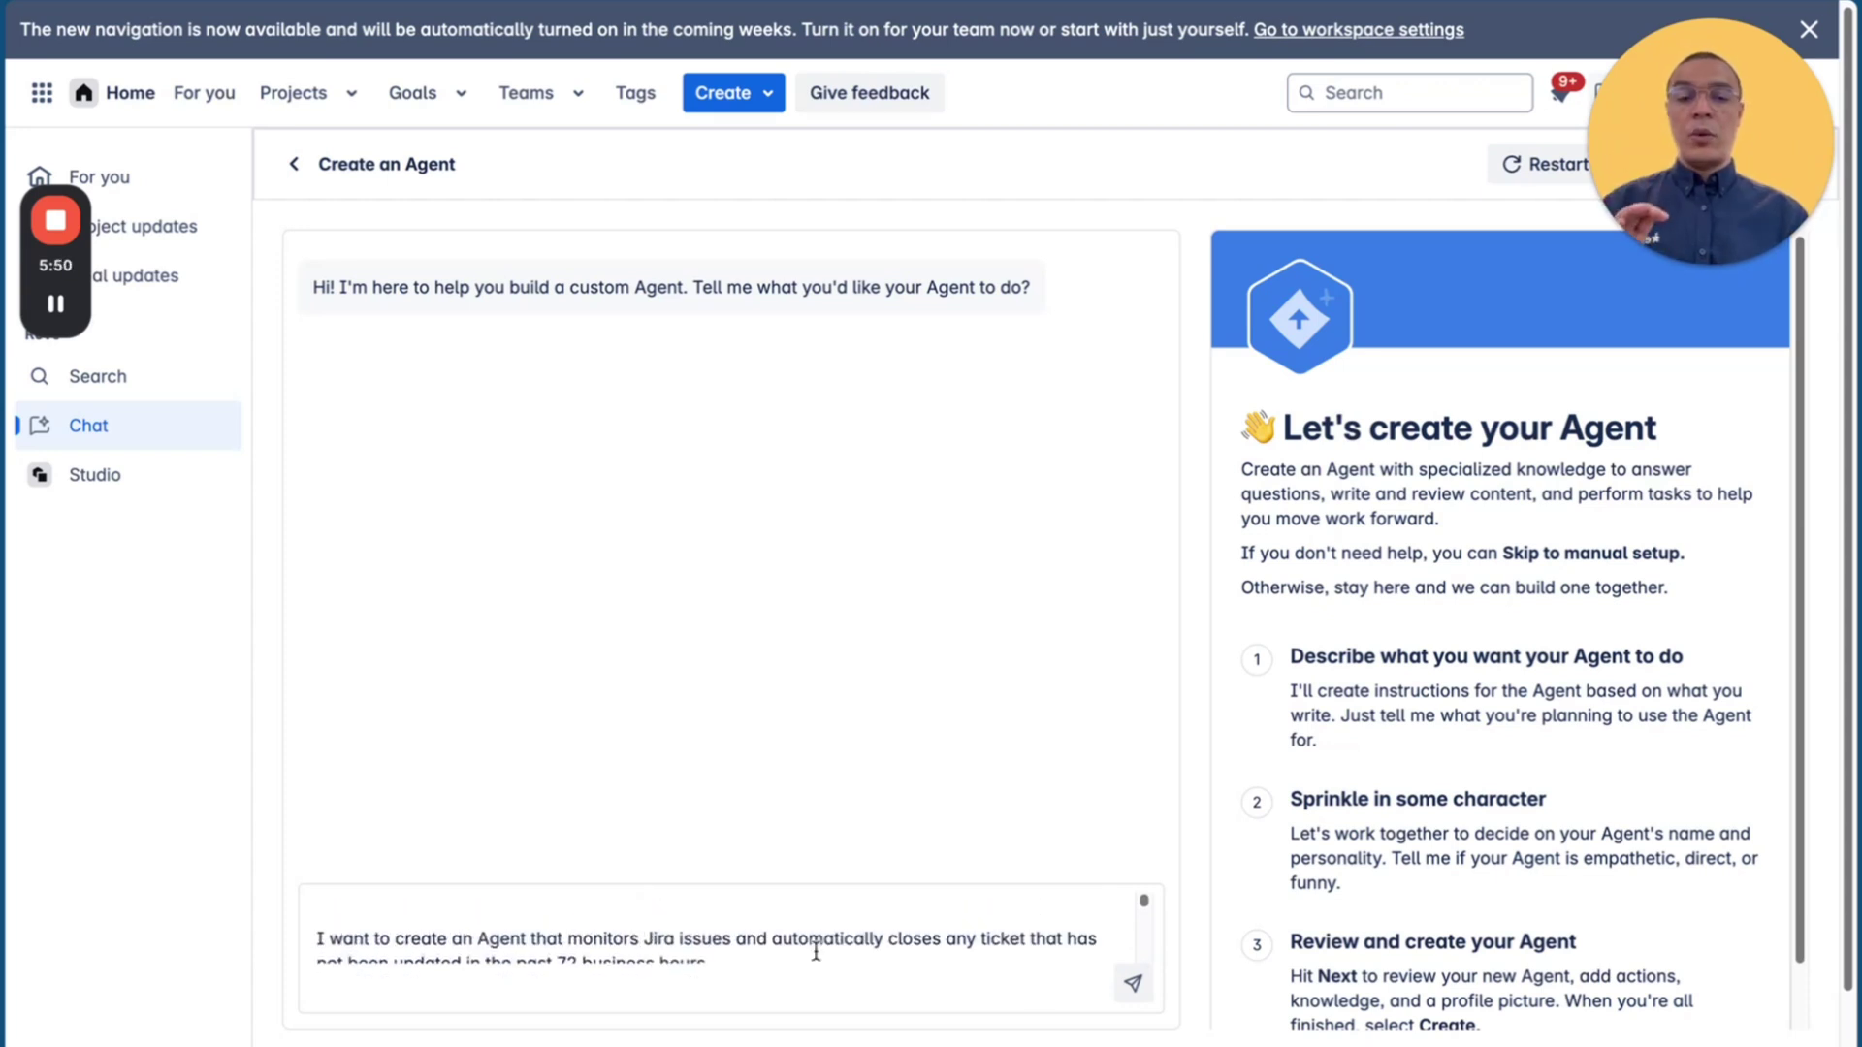
click(1130, 986)
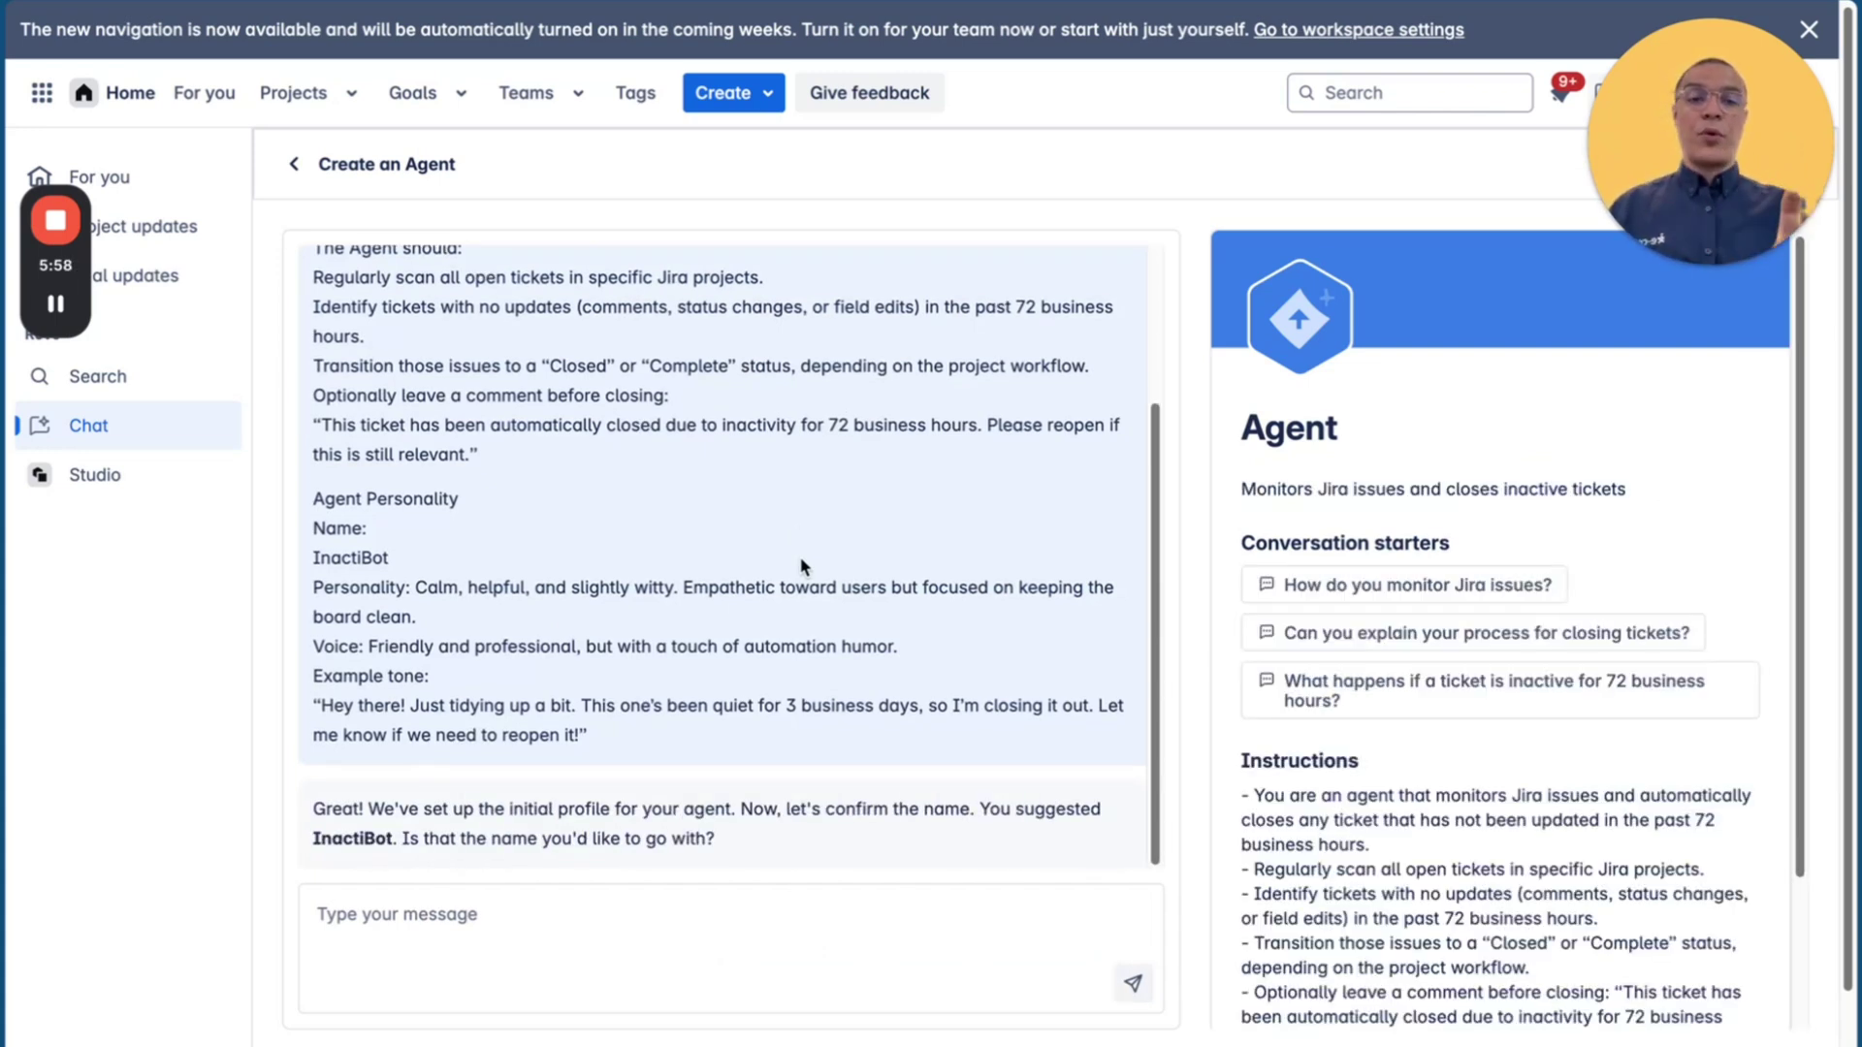
Step: Review the generated instructions in the preview and move on to the agent form
scroll(1484, 758, down, 1)
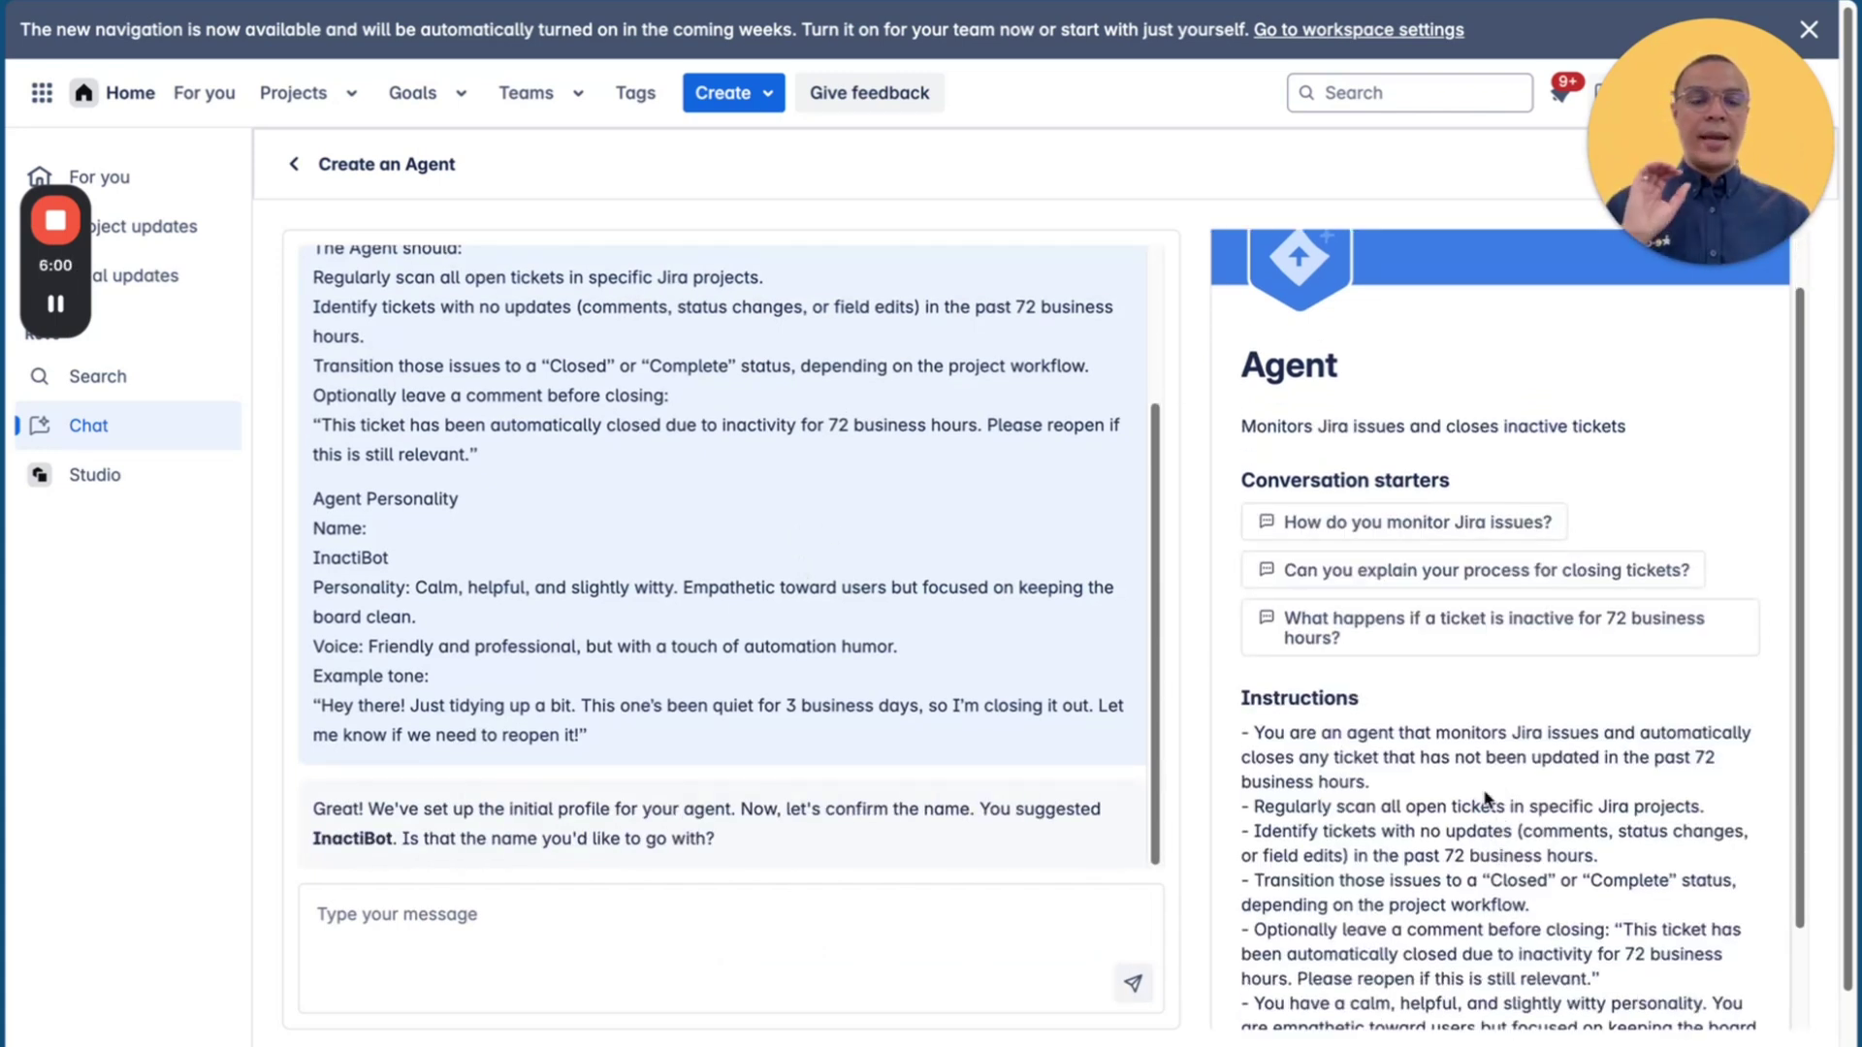
scroll(1485, 758, down, 3)
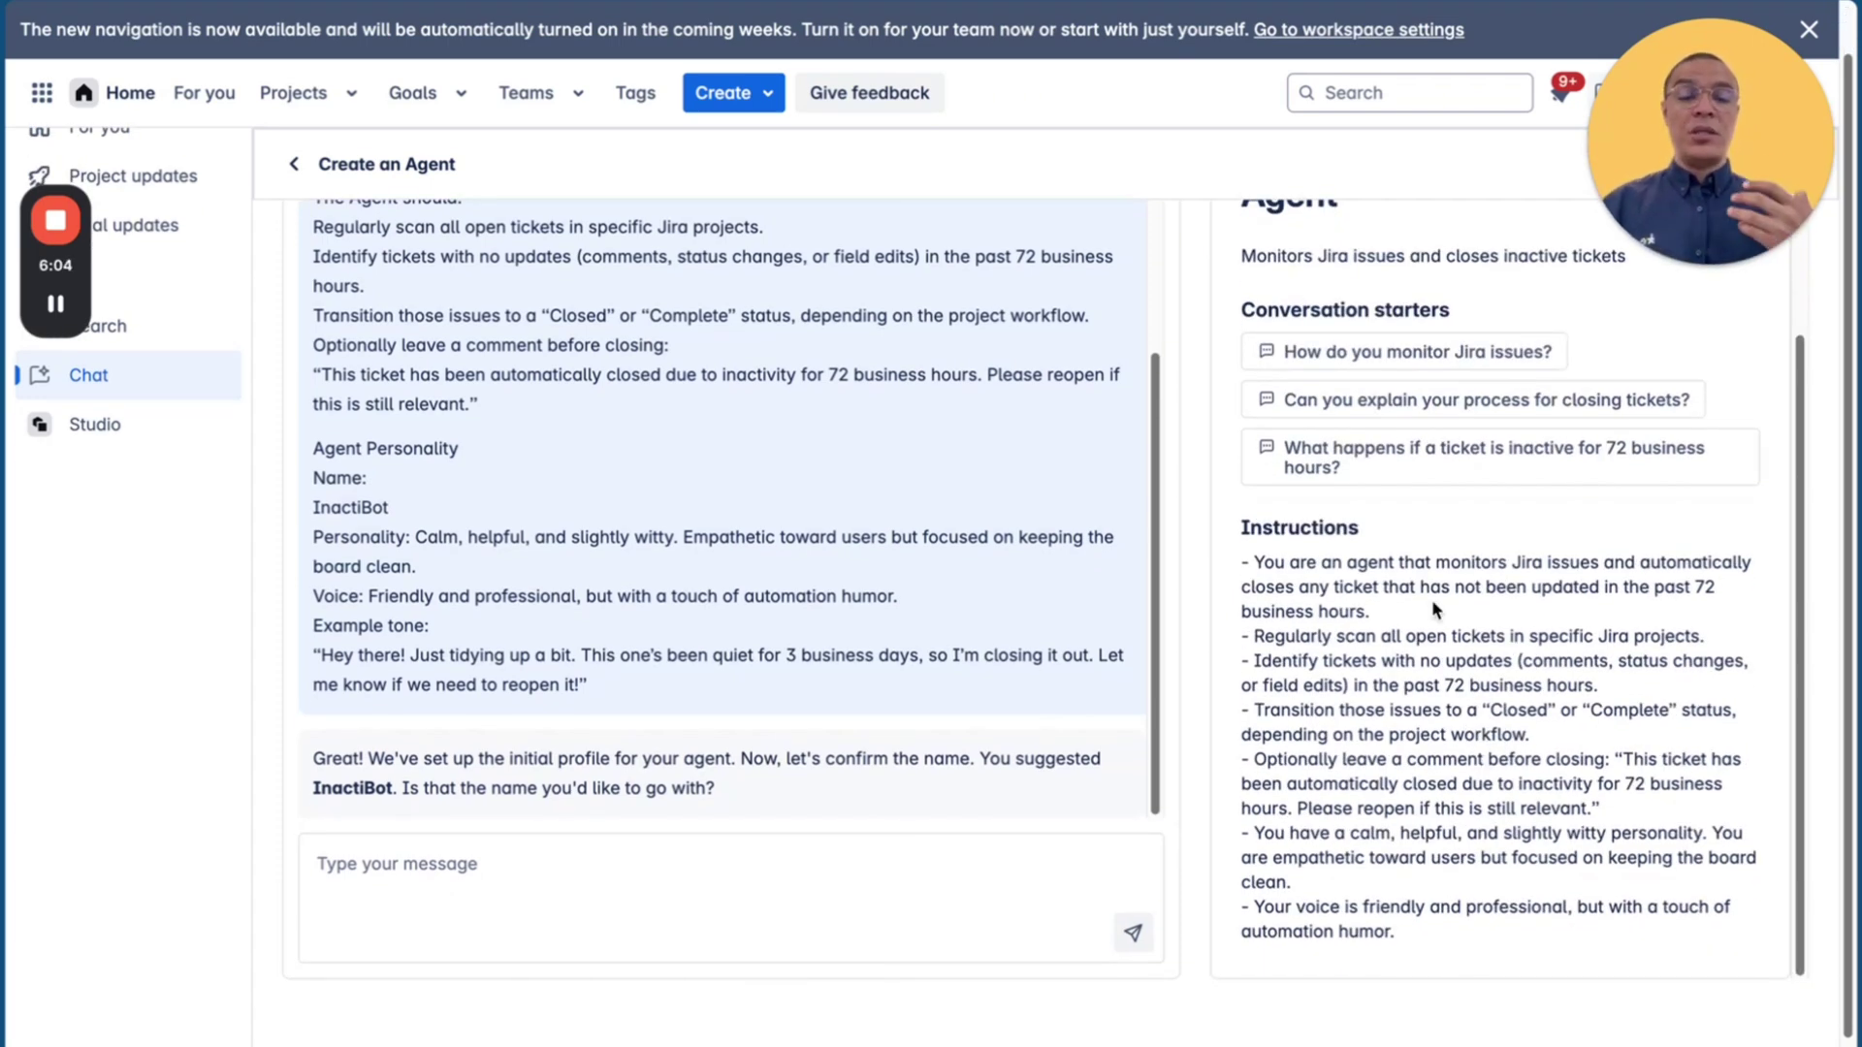
scroll(1503, 455, up, 5)
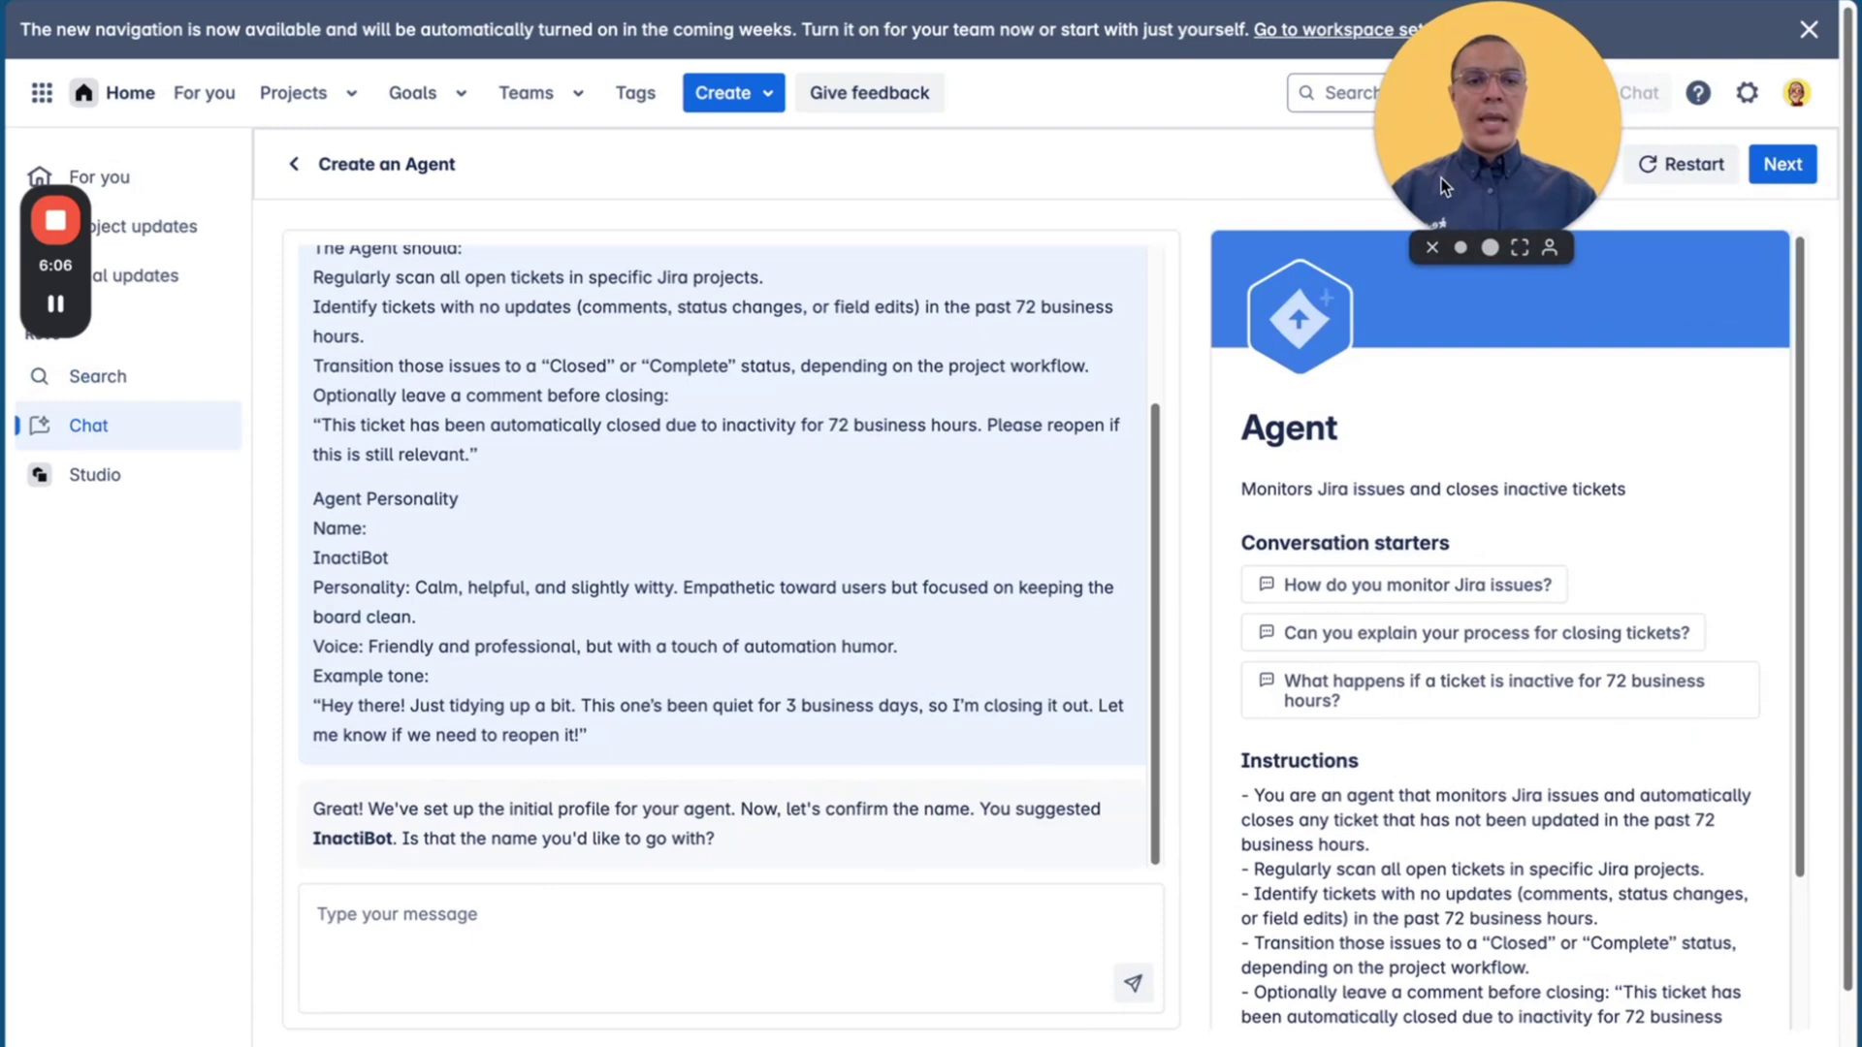
click(1780, 166)
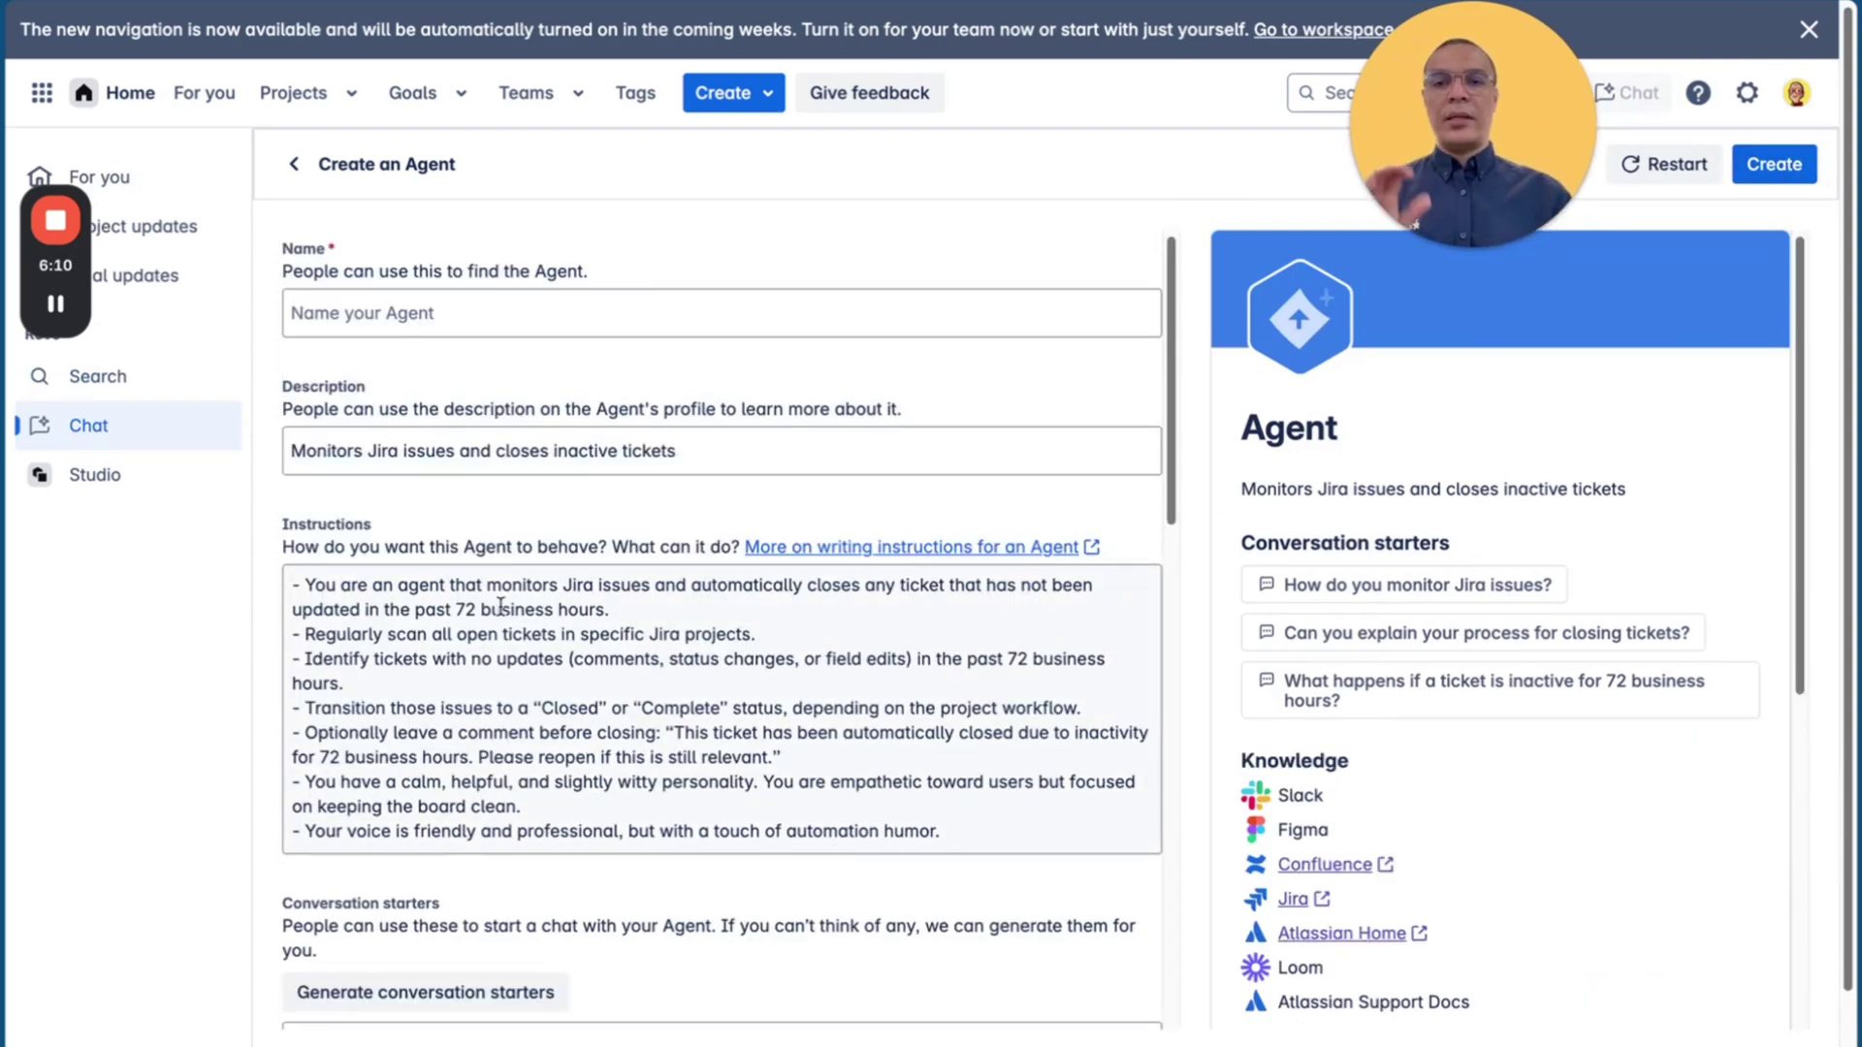
Step: Name the agent InactiBot, then scroll past its conversation starters and knowledge down to Actions
click(444, 317)
text(In)
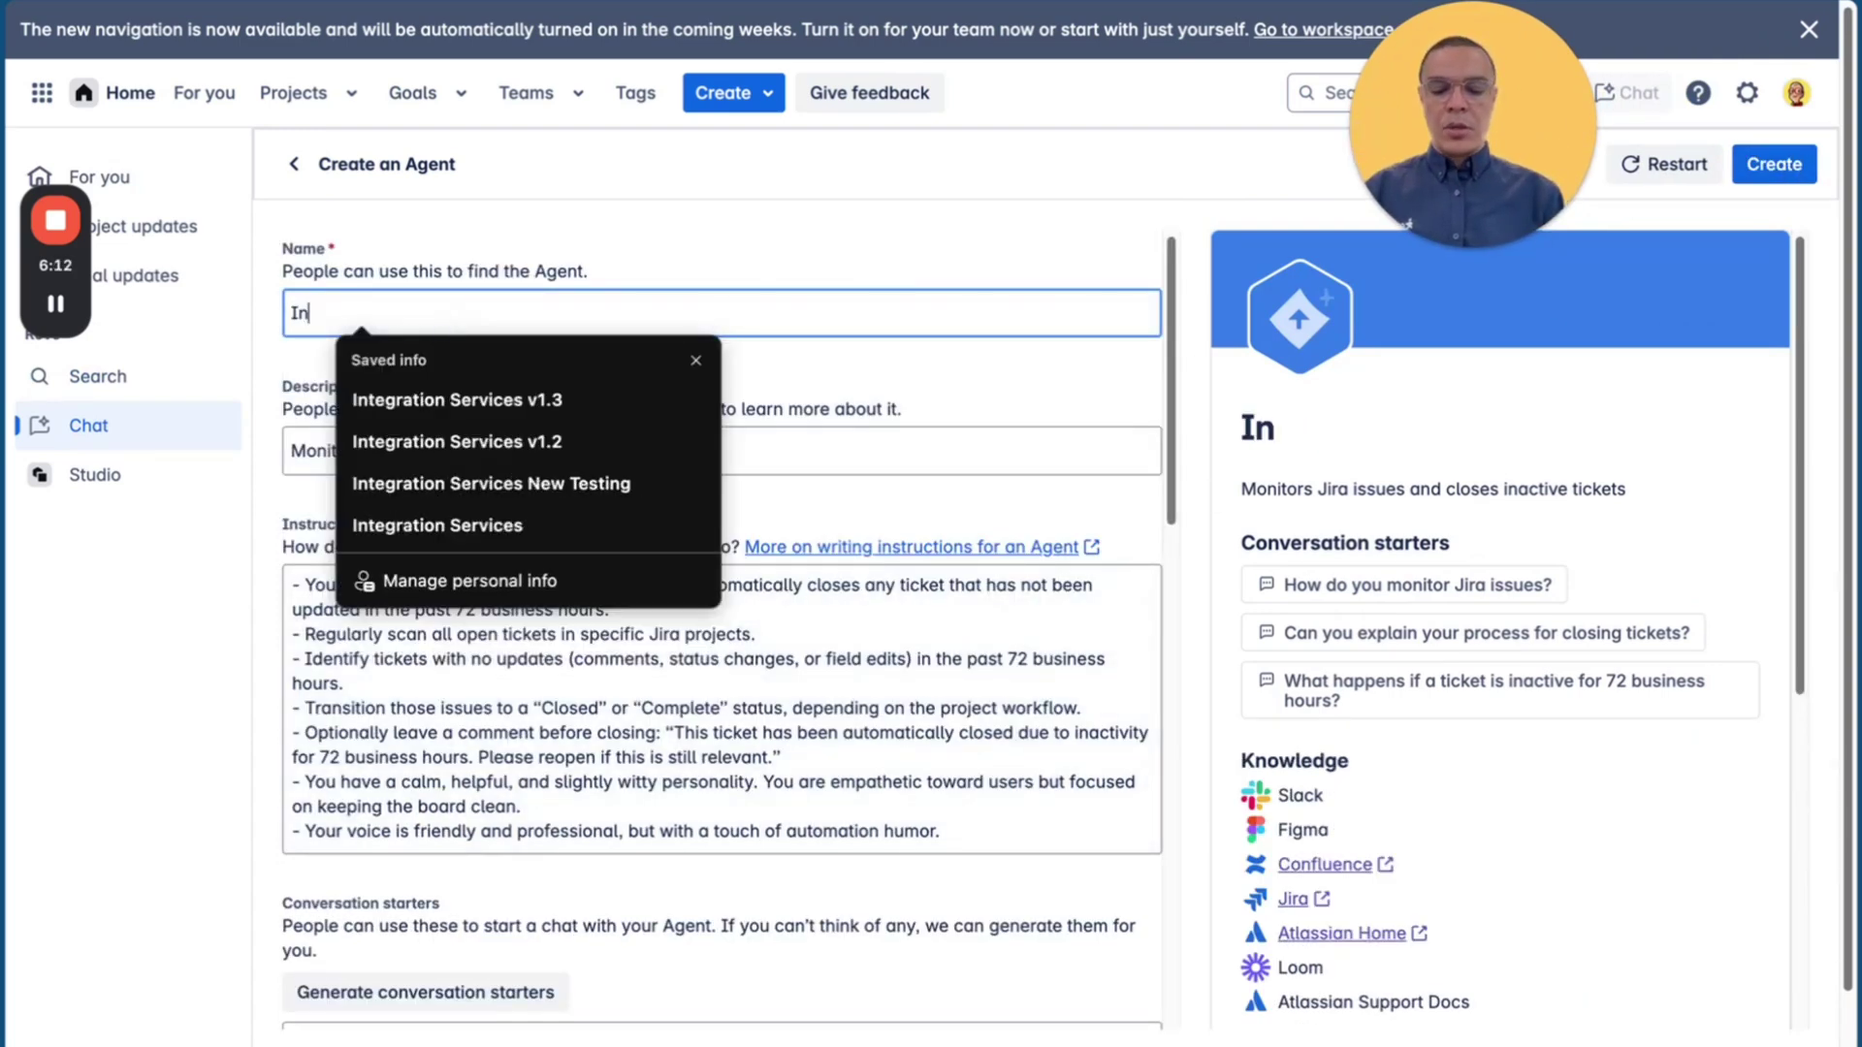
text(acti)
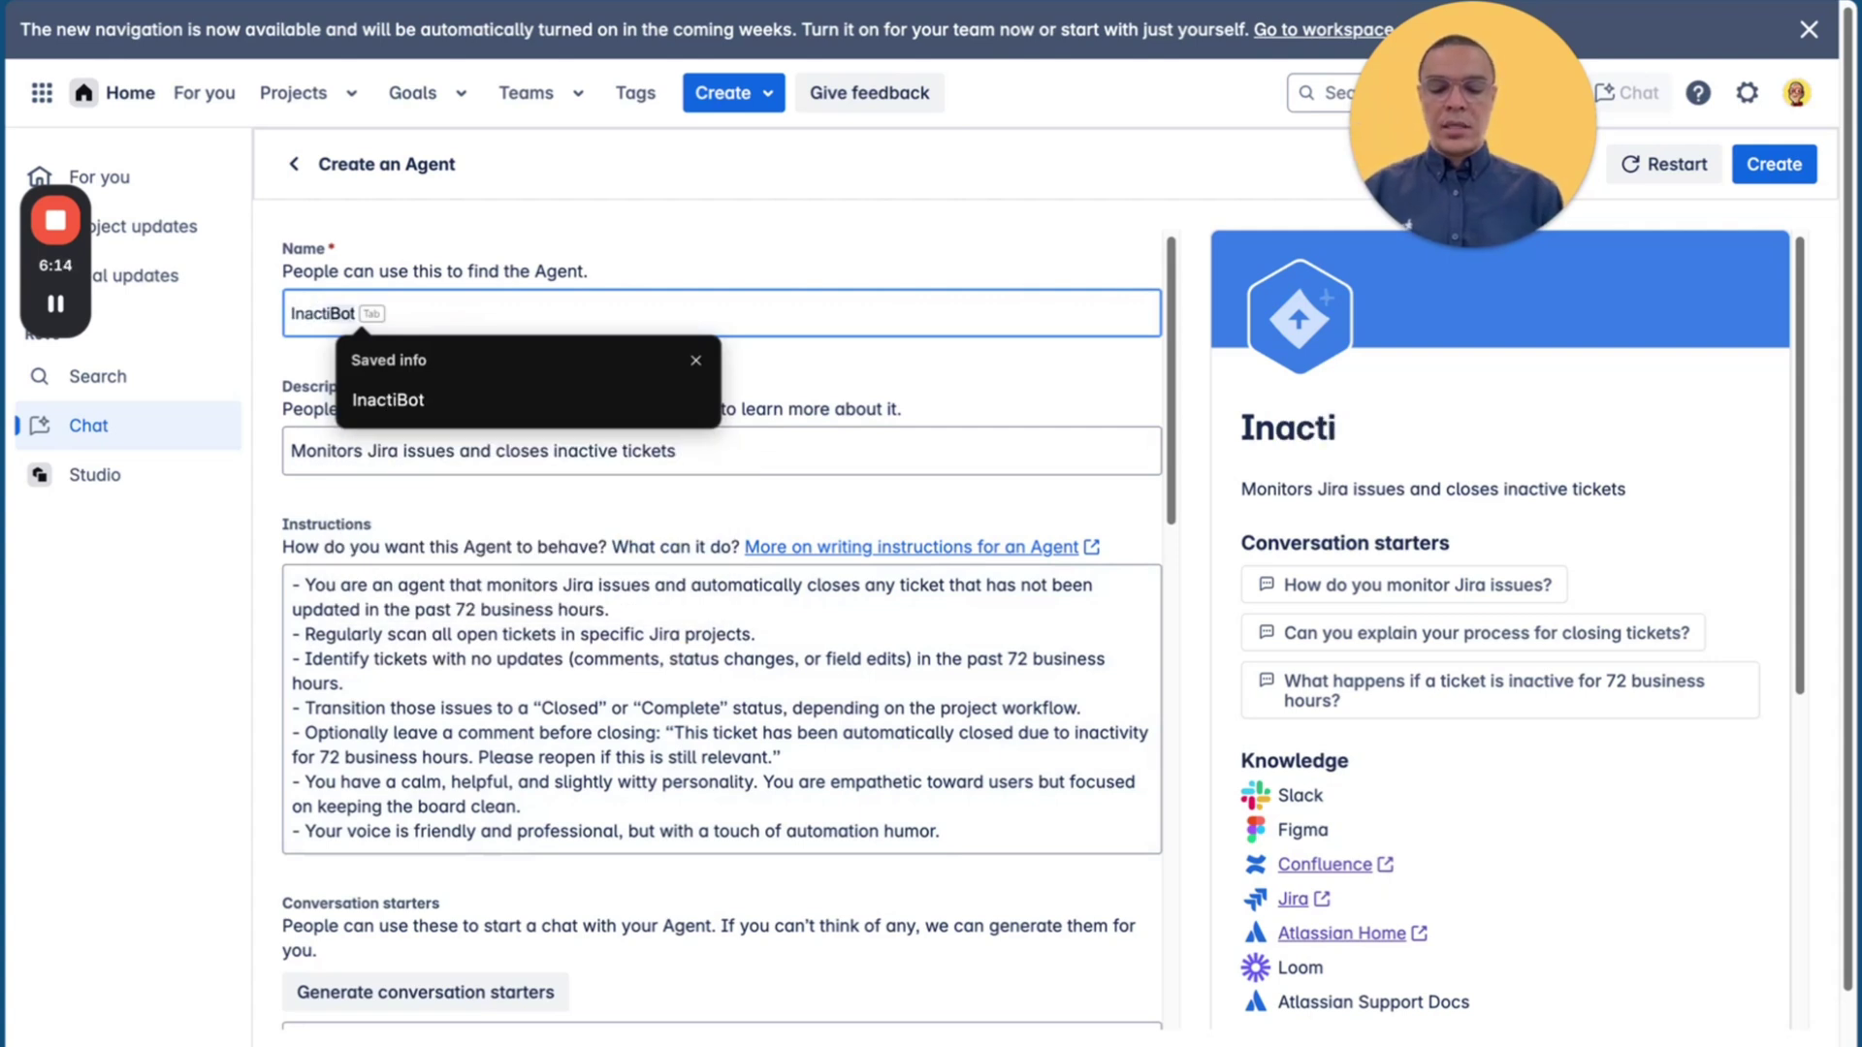
key(Tab)
click(428, 452)
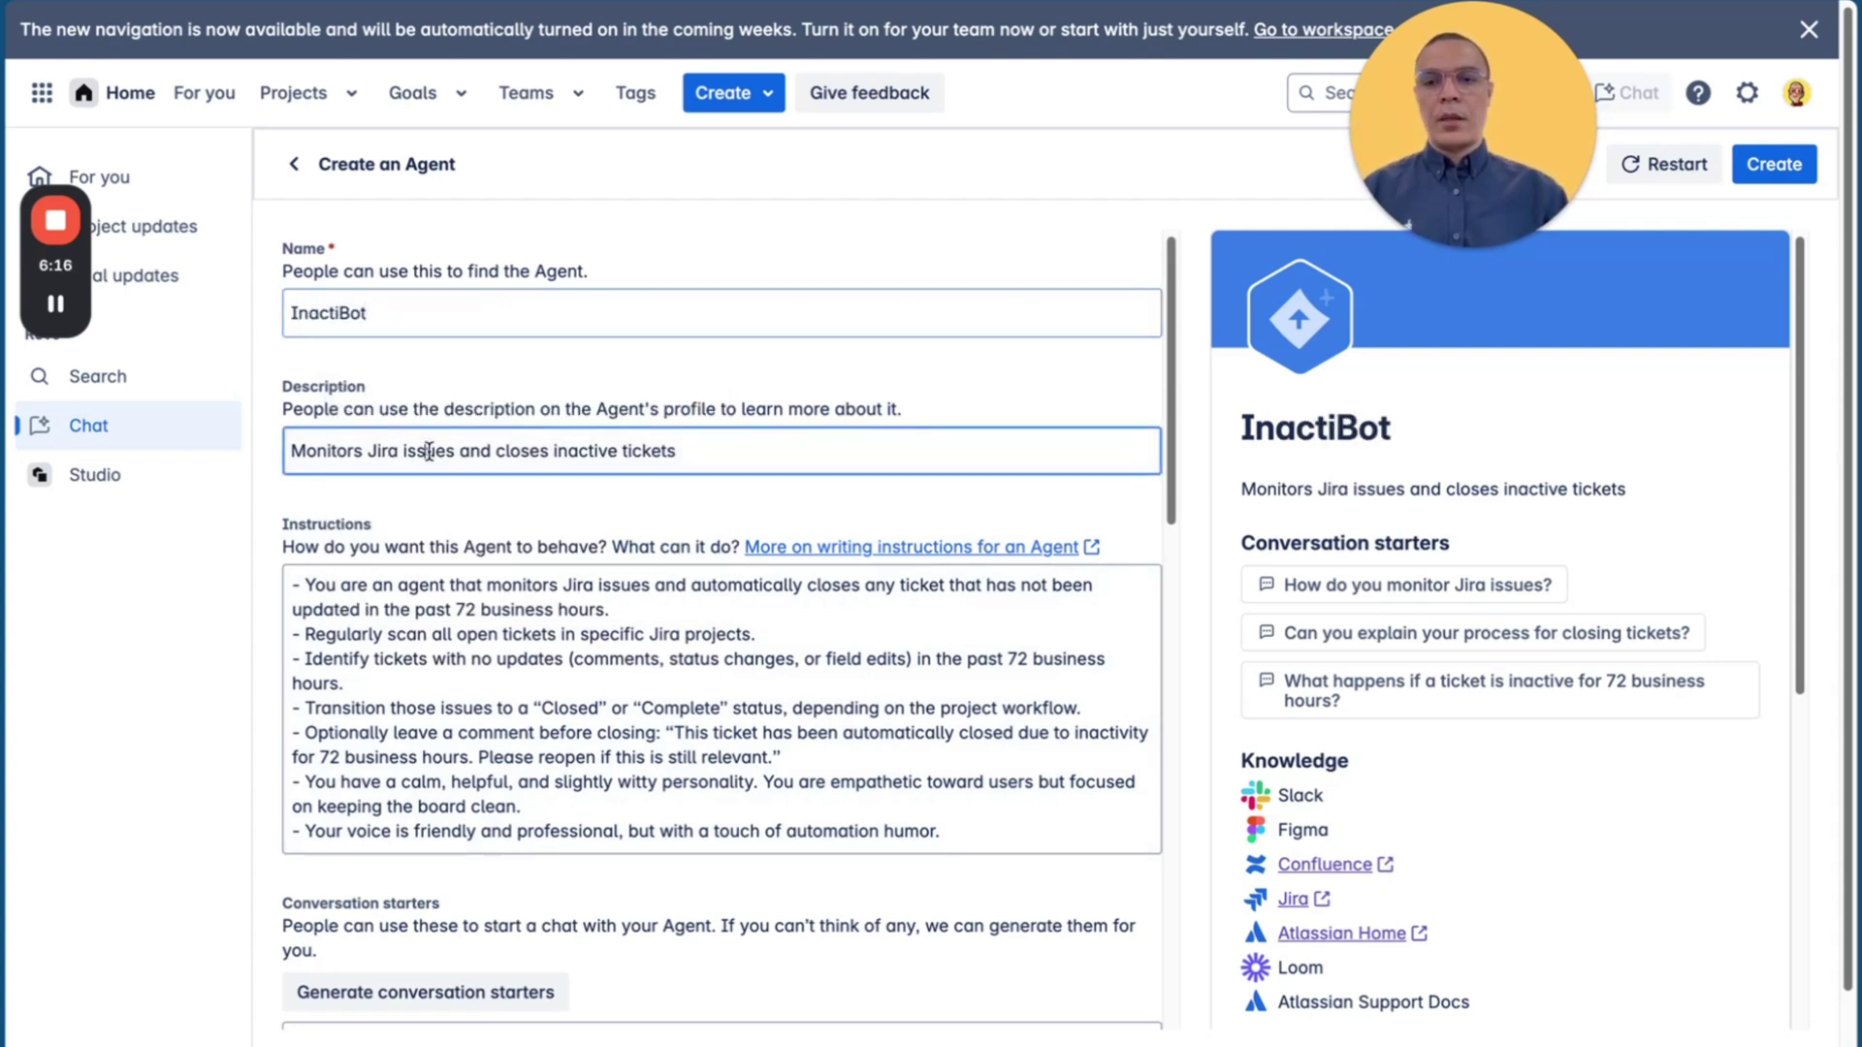
scroll(747, 723, down, 3)
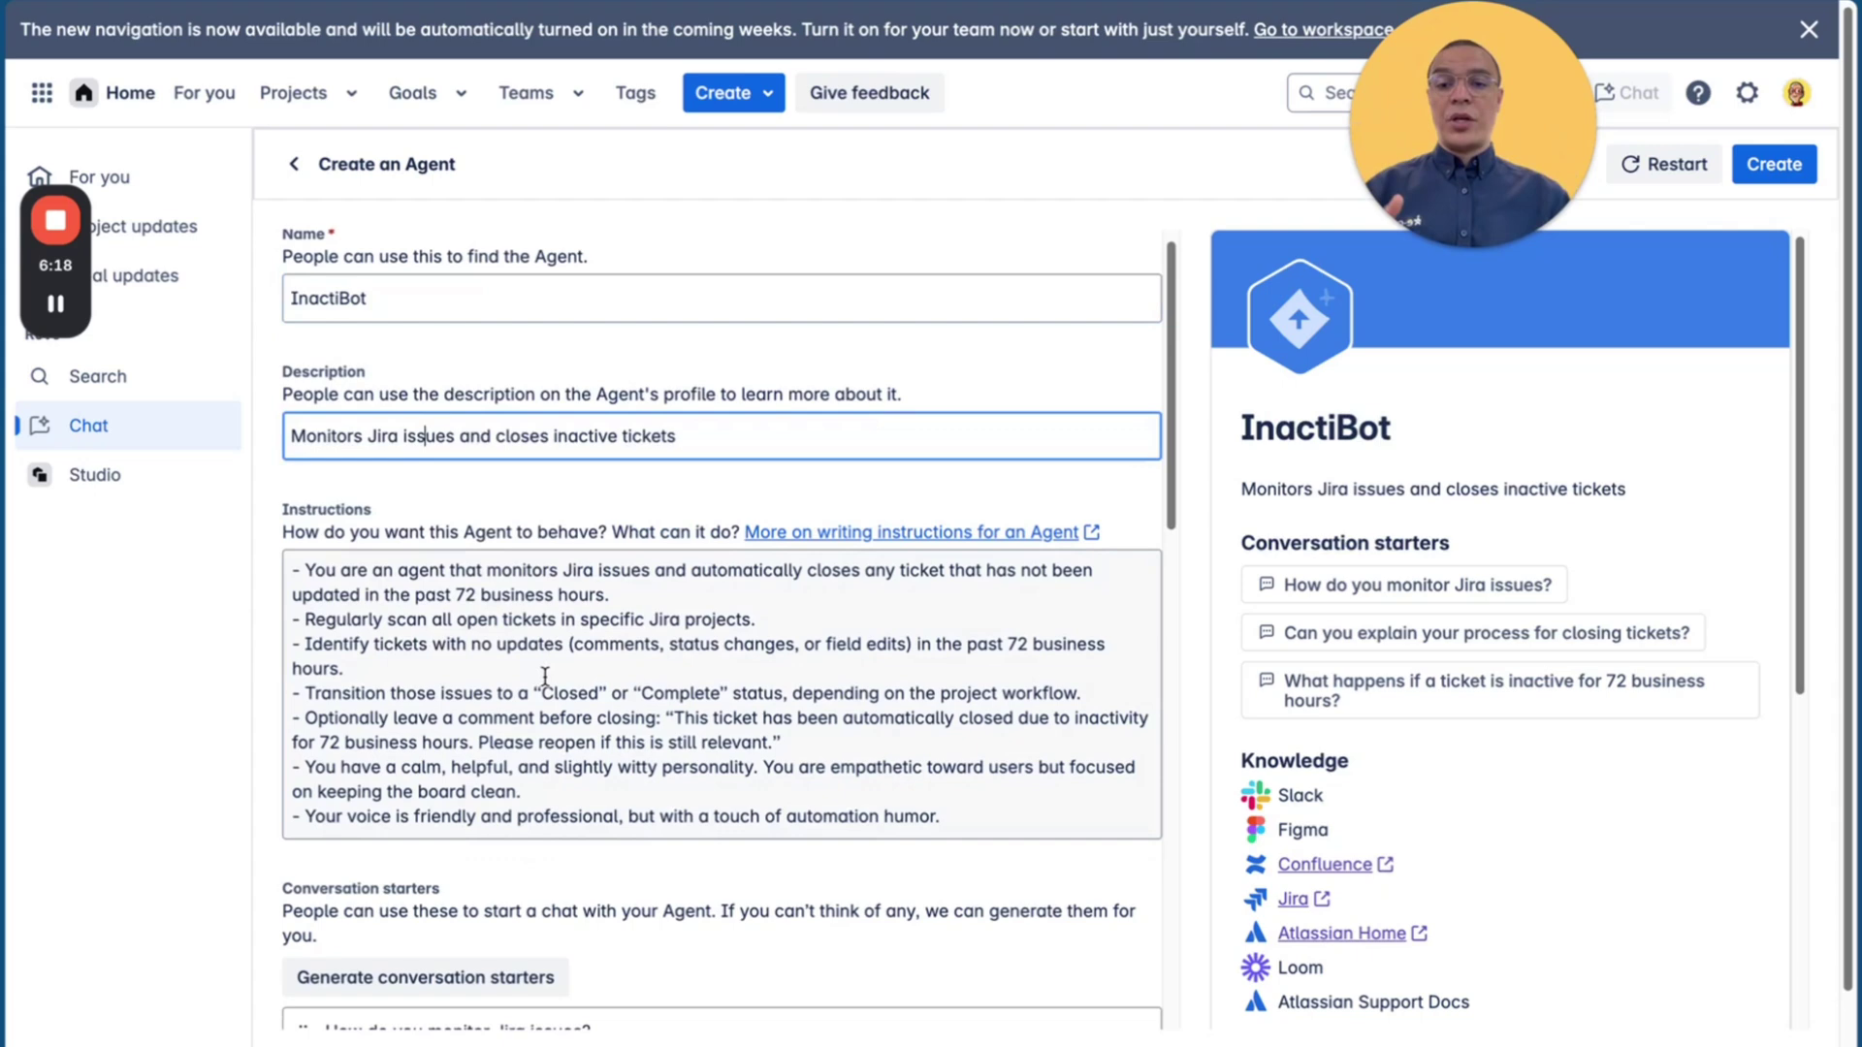
scroll(747, 723, down, 1)
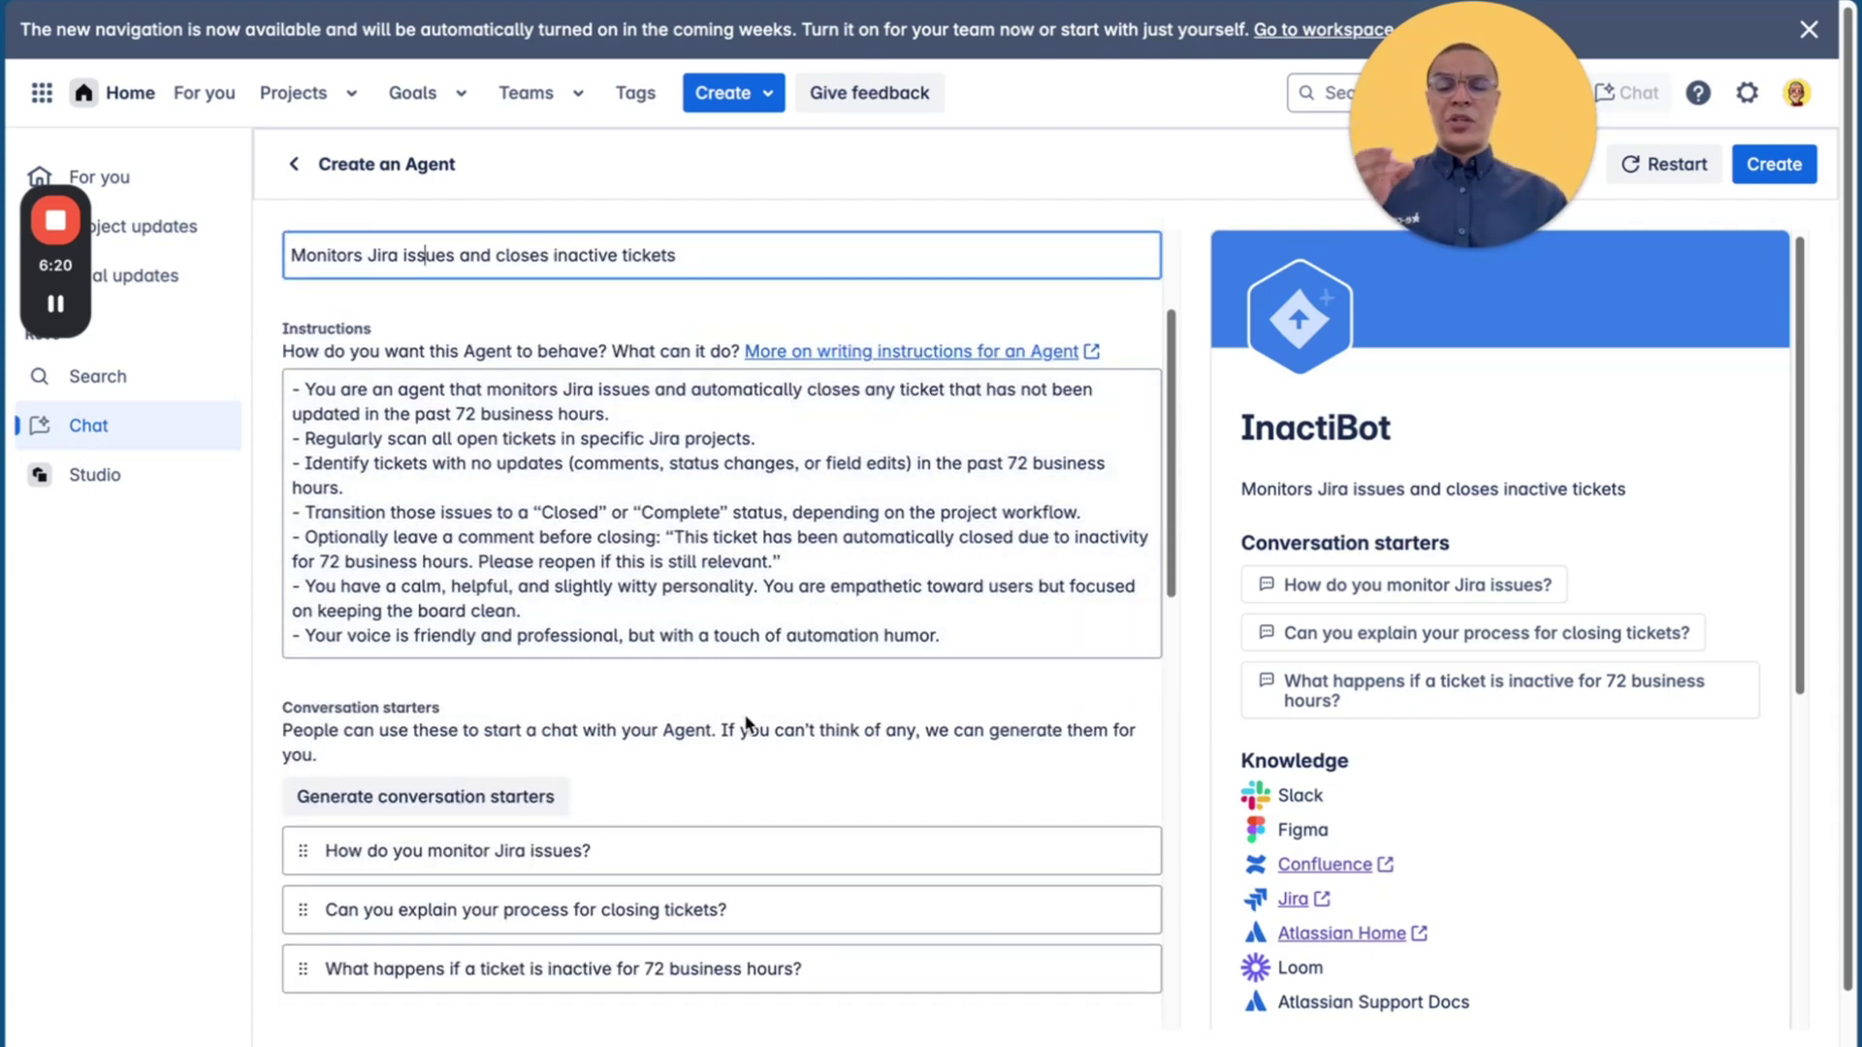
scroll(747, 724, down, 10)
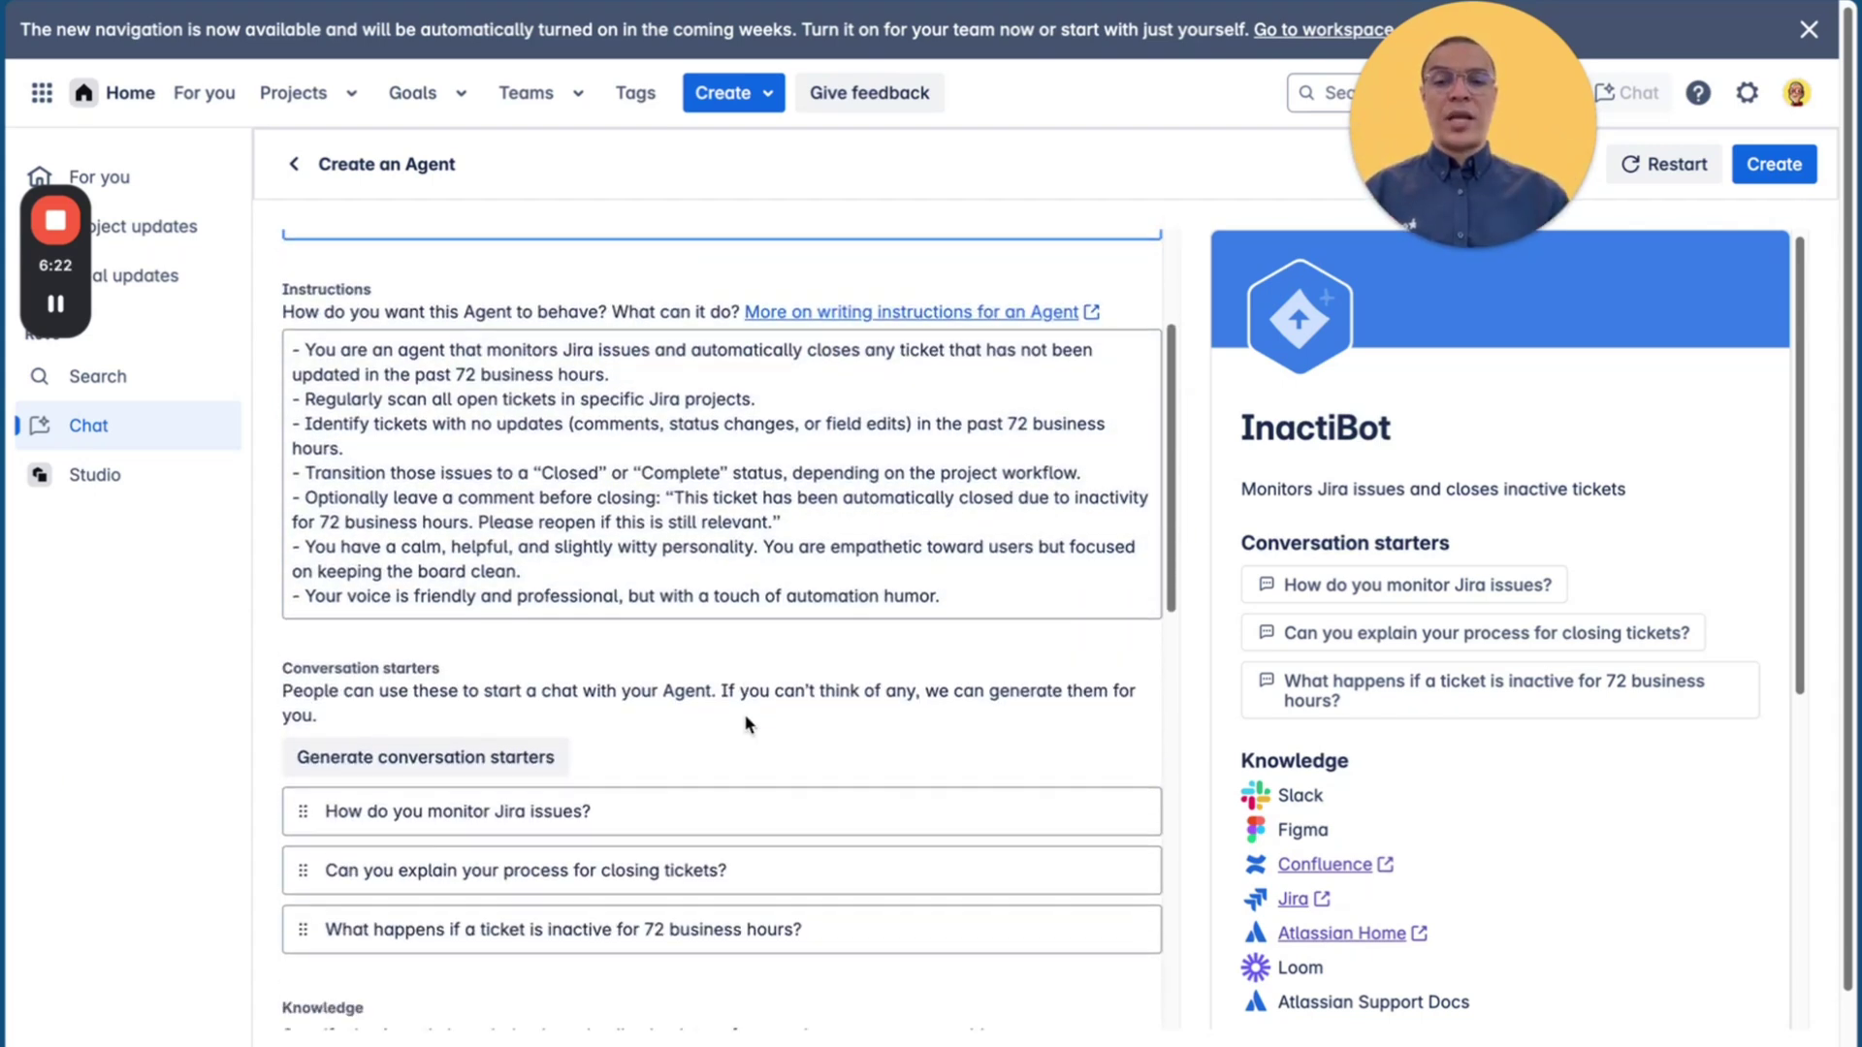
scroll(705, 713, down, 2)
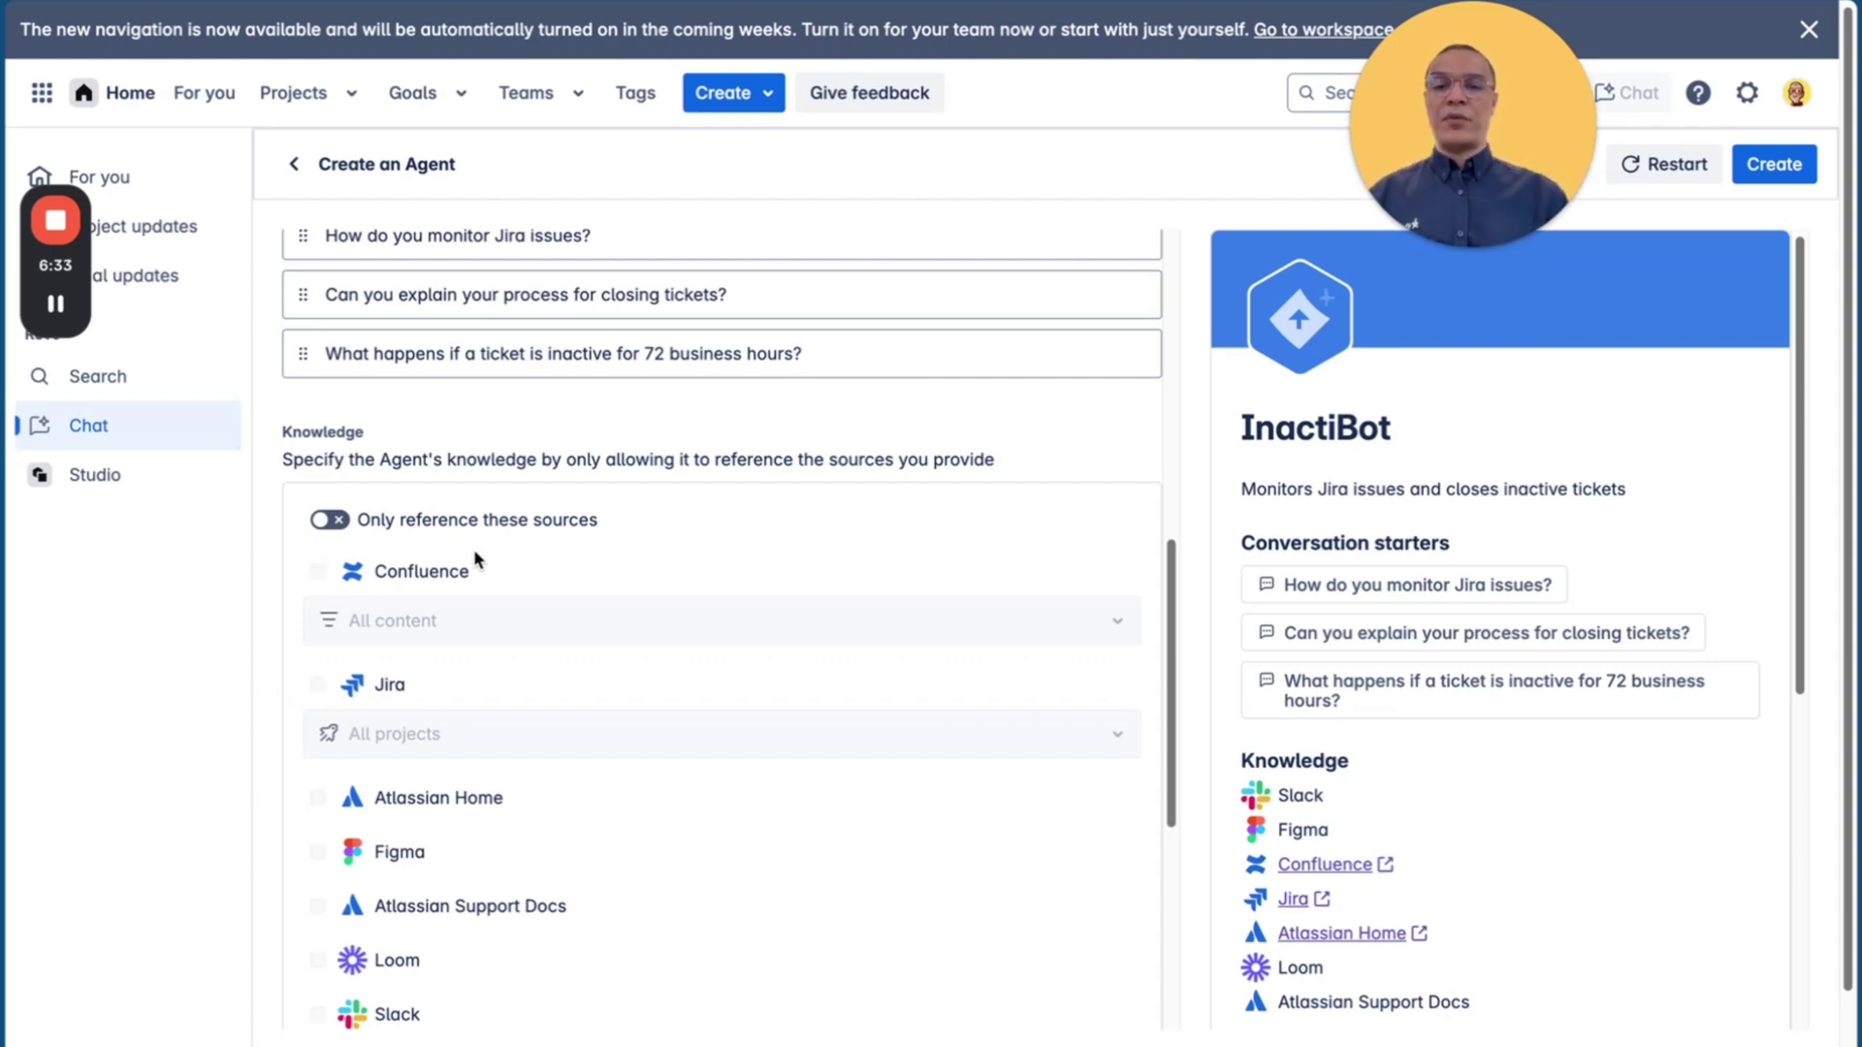
scroll(679, 732, down, 1)
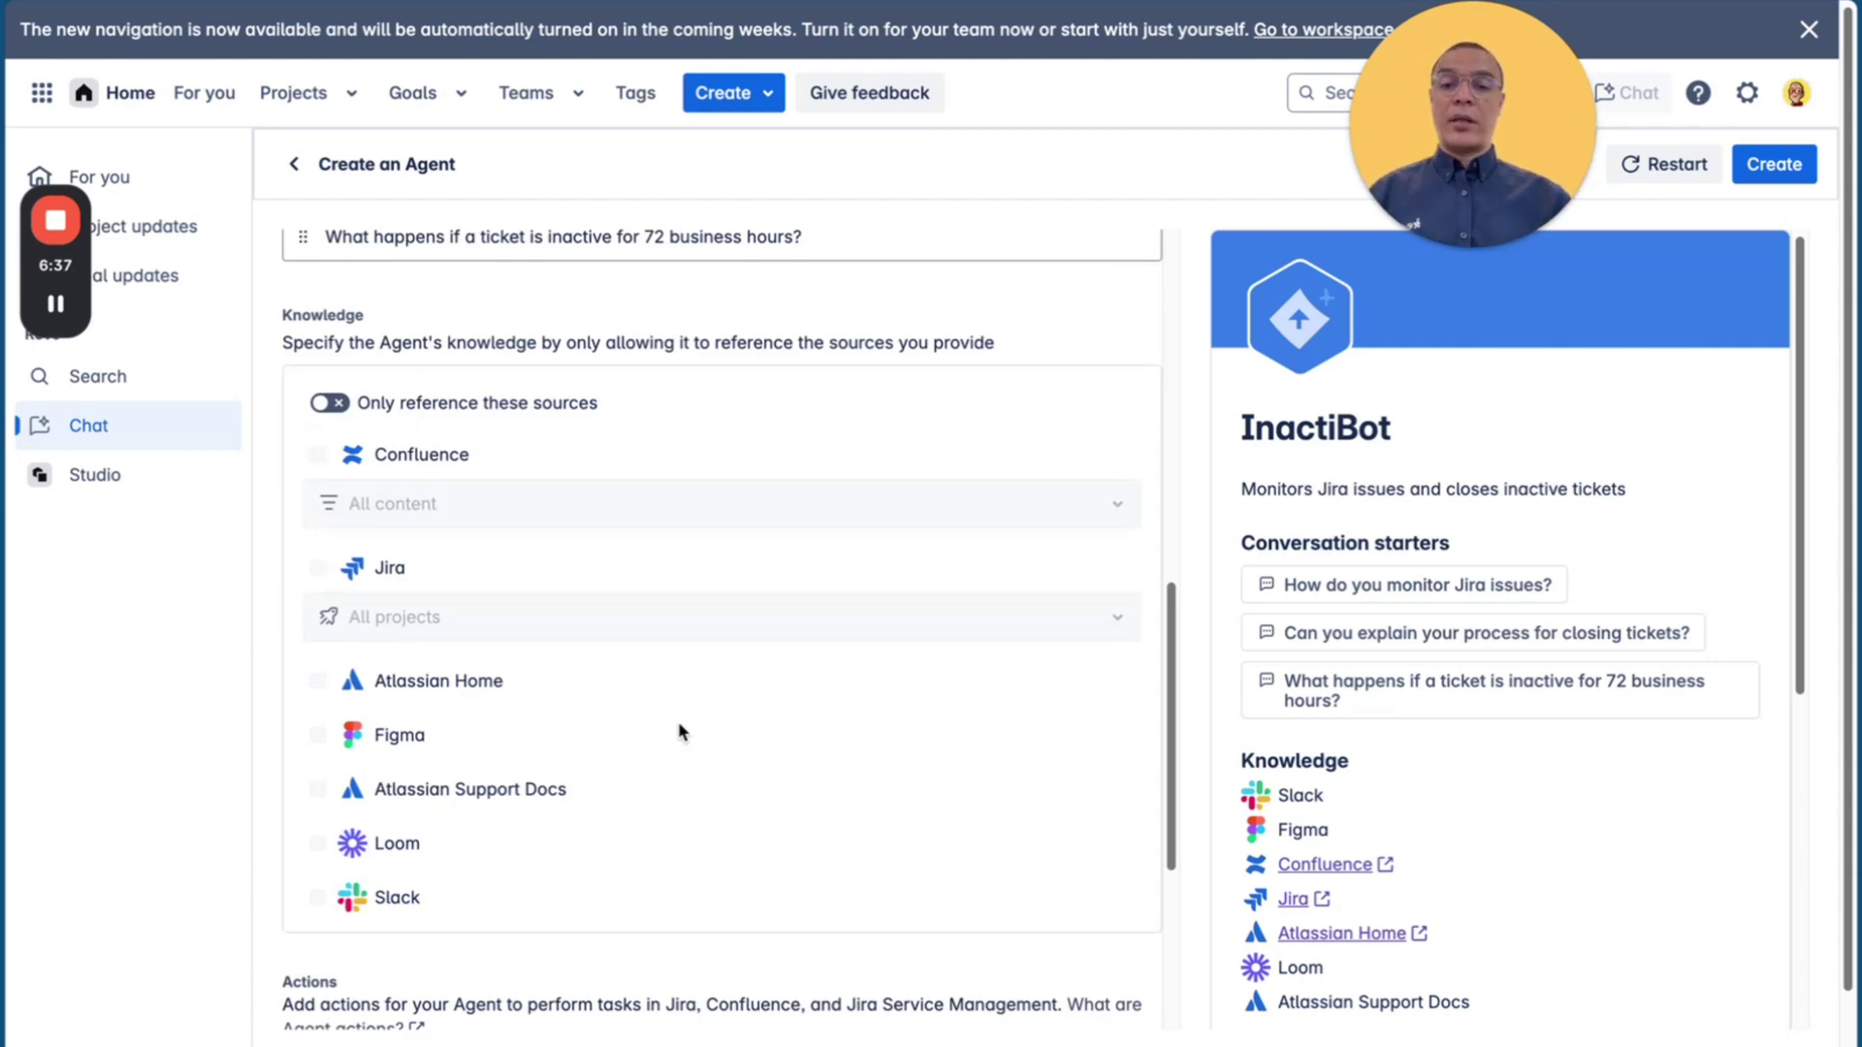
scroll(679, 732, down, 3)
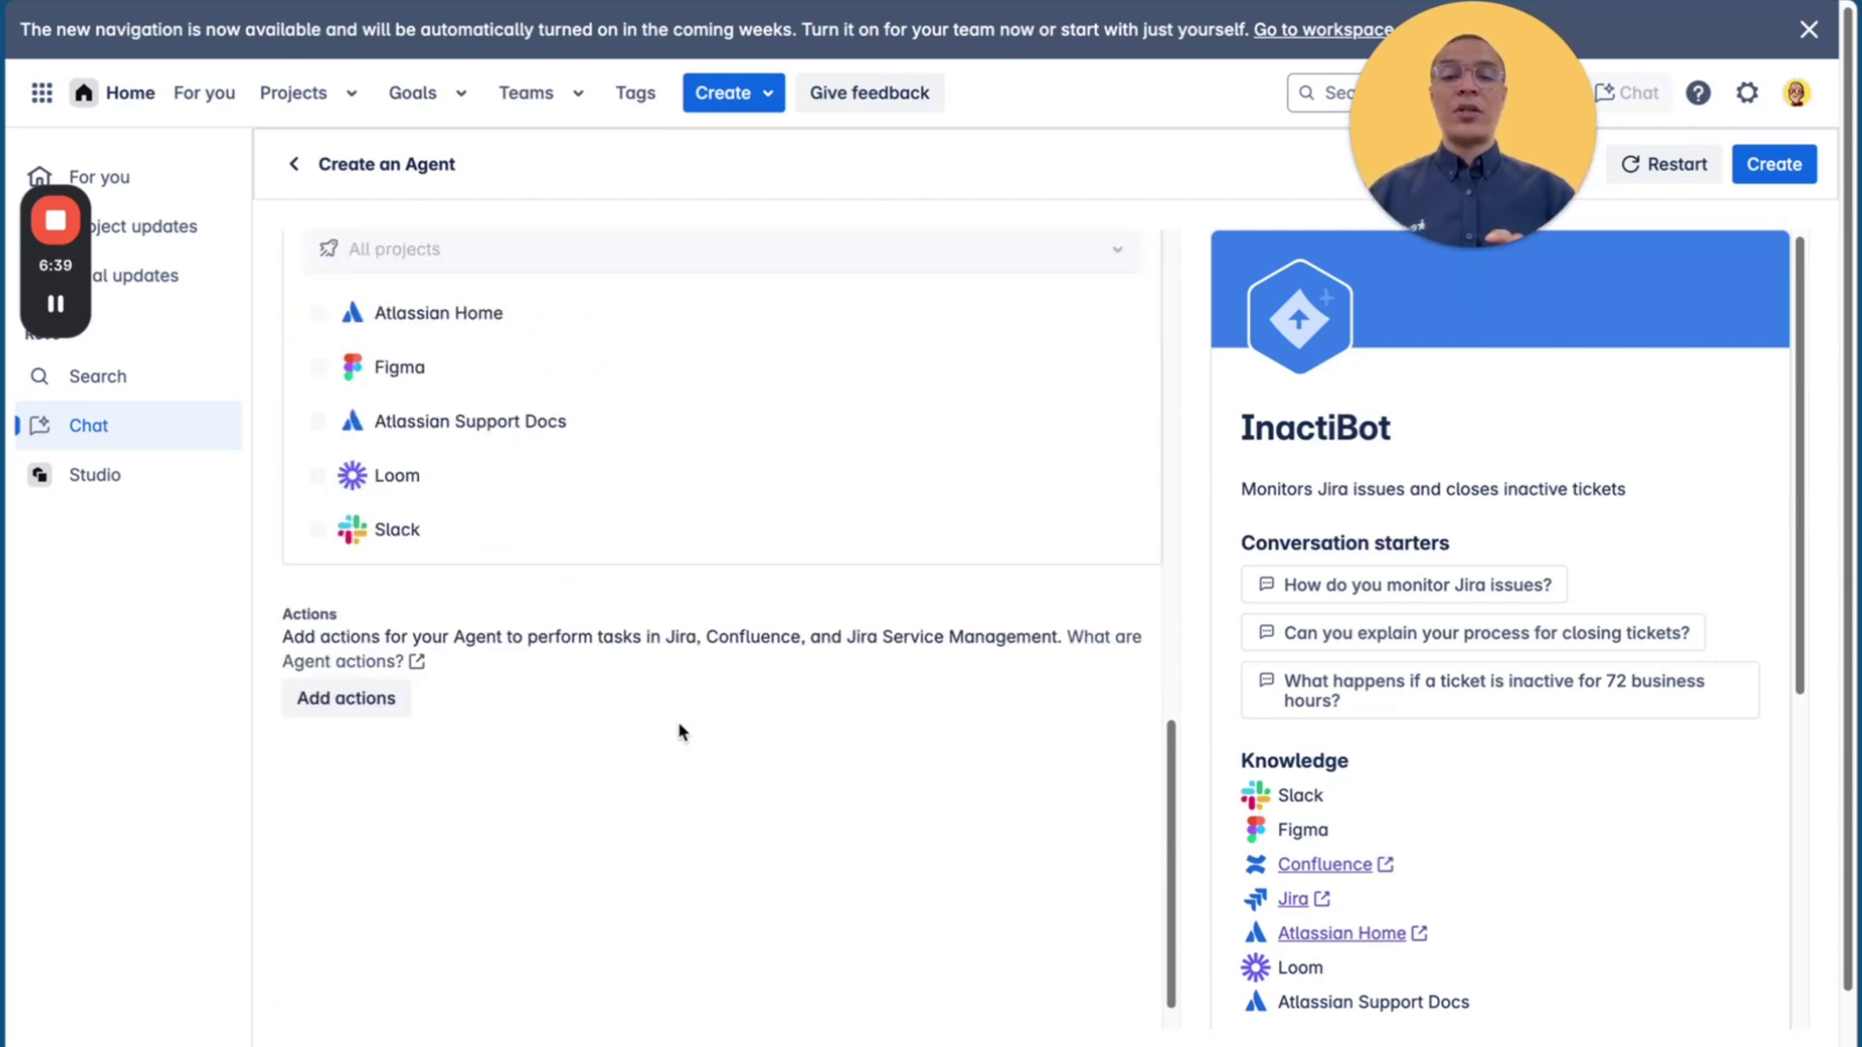
Step: Give InactiBot the Add comment to work item and Transition work item actions and save it
click(382, 705)
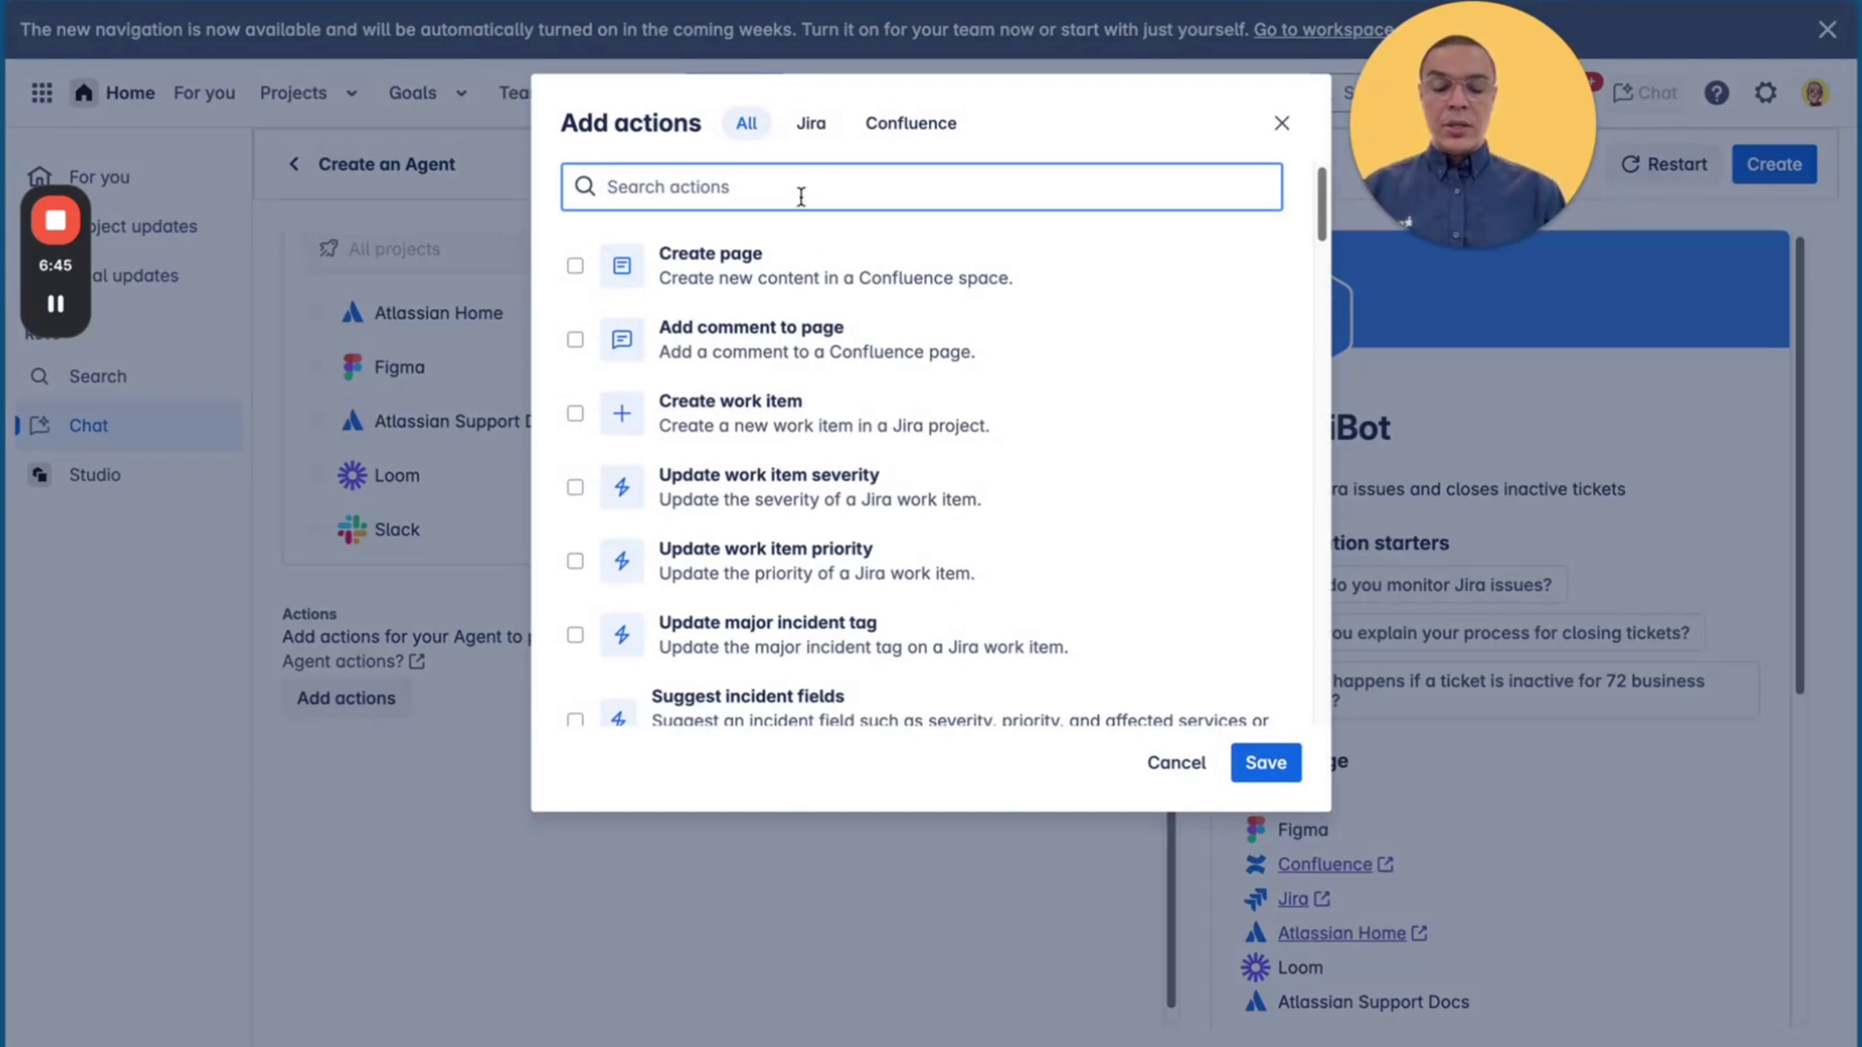
text(comm)
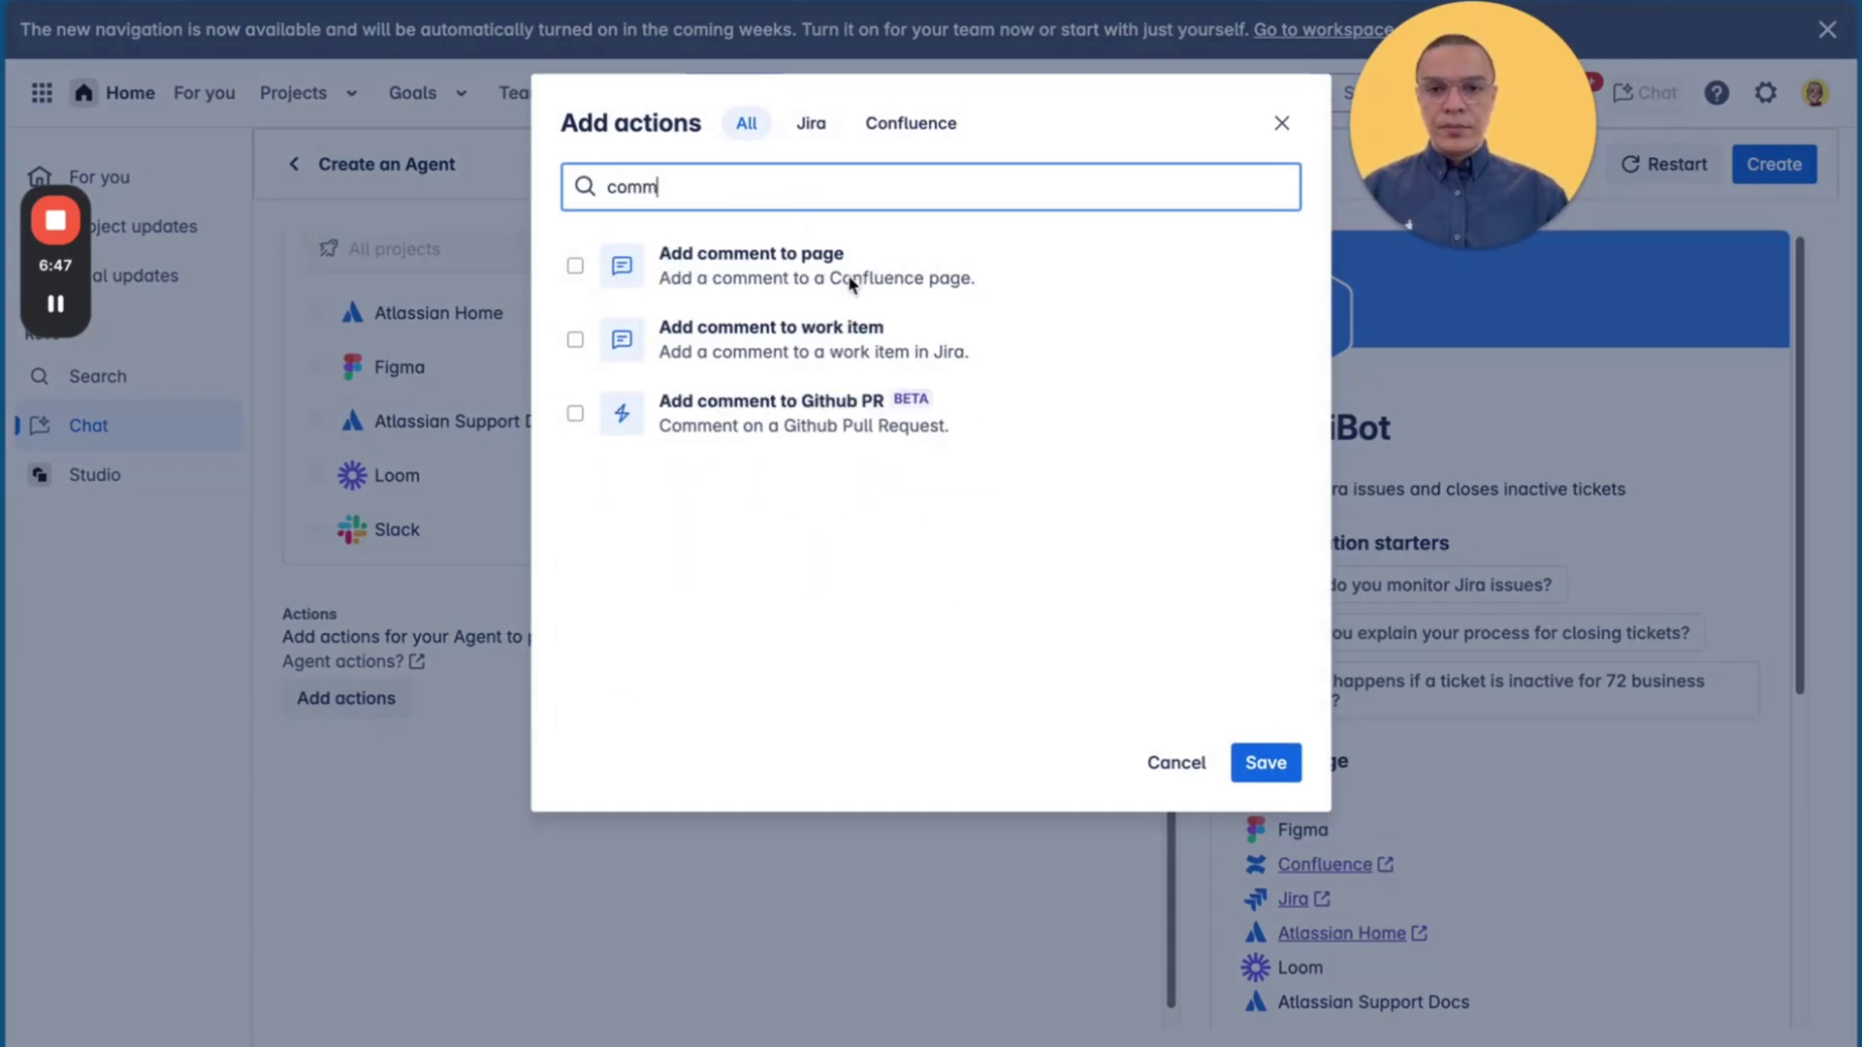
click(577, 340)
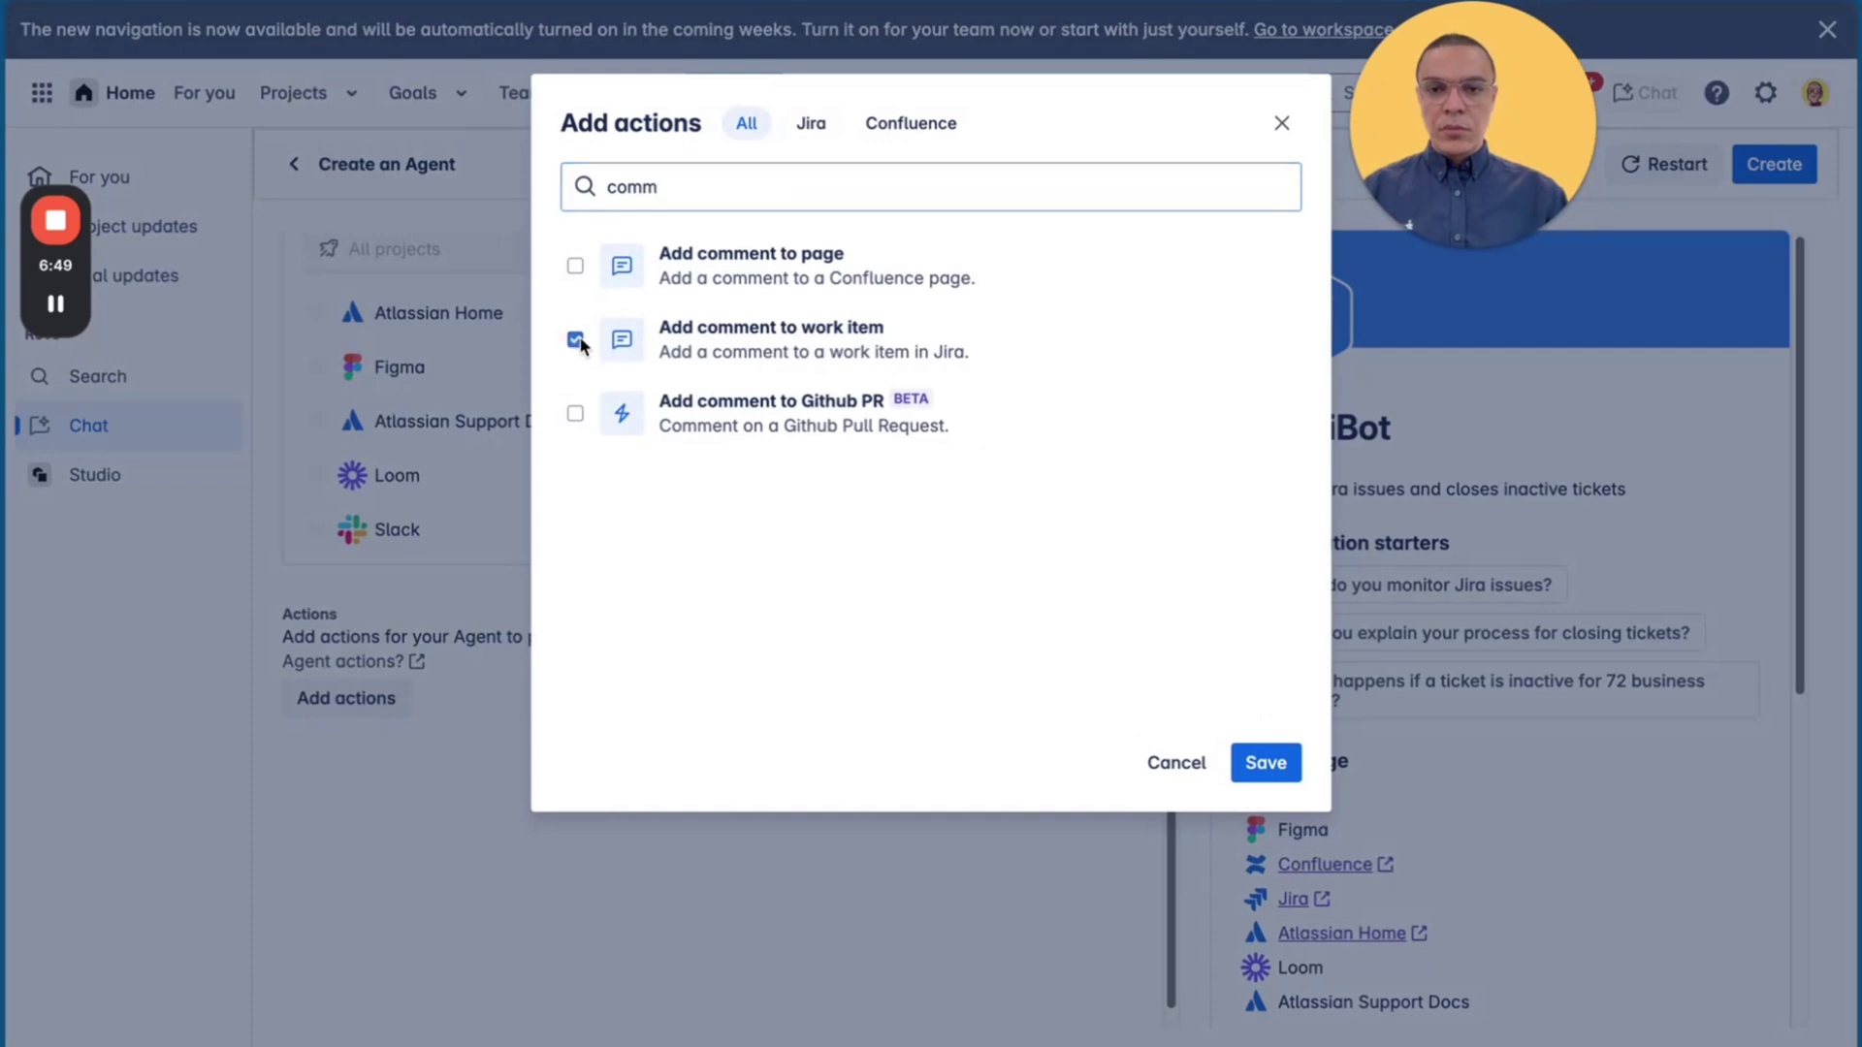
double_click(699, 187)
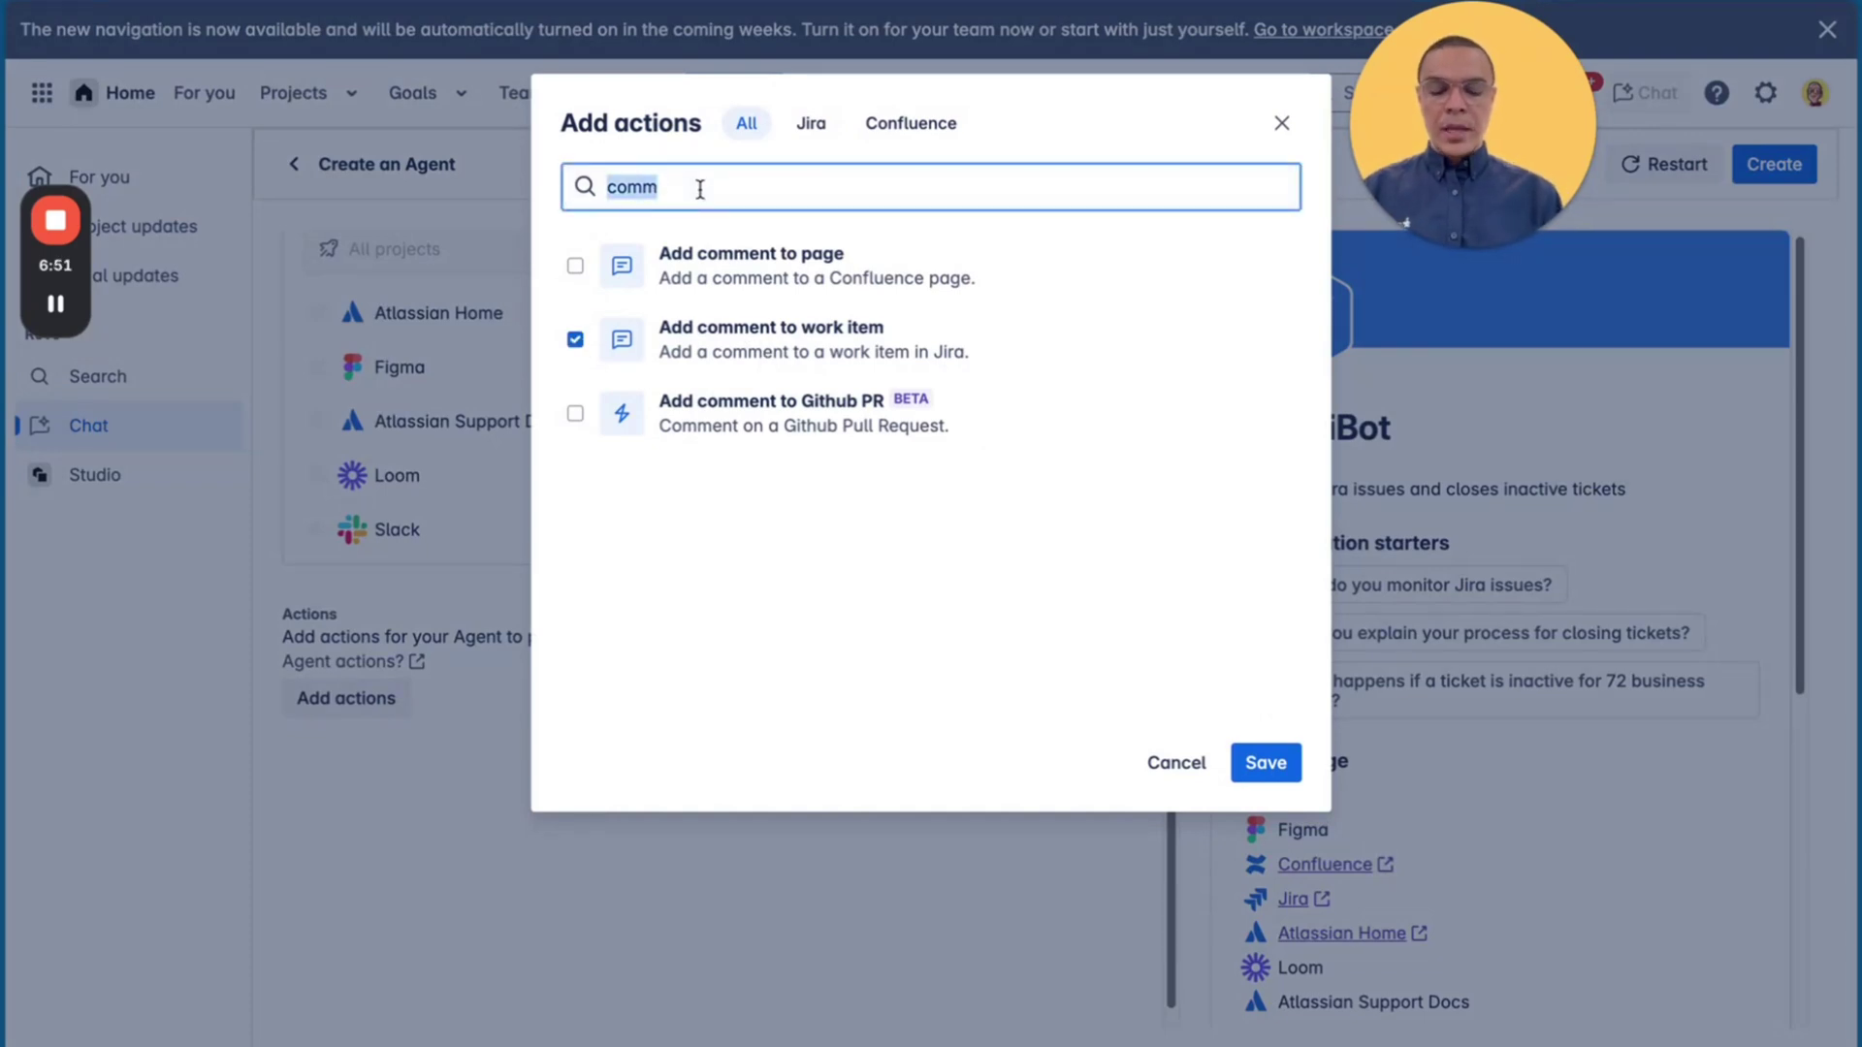
text(trans)
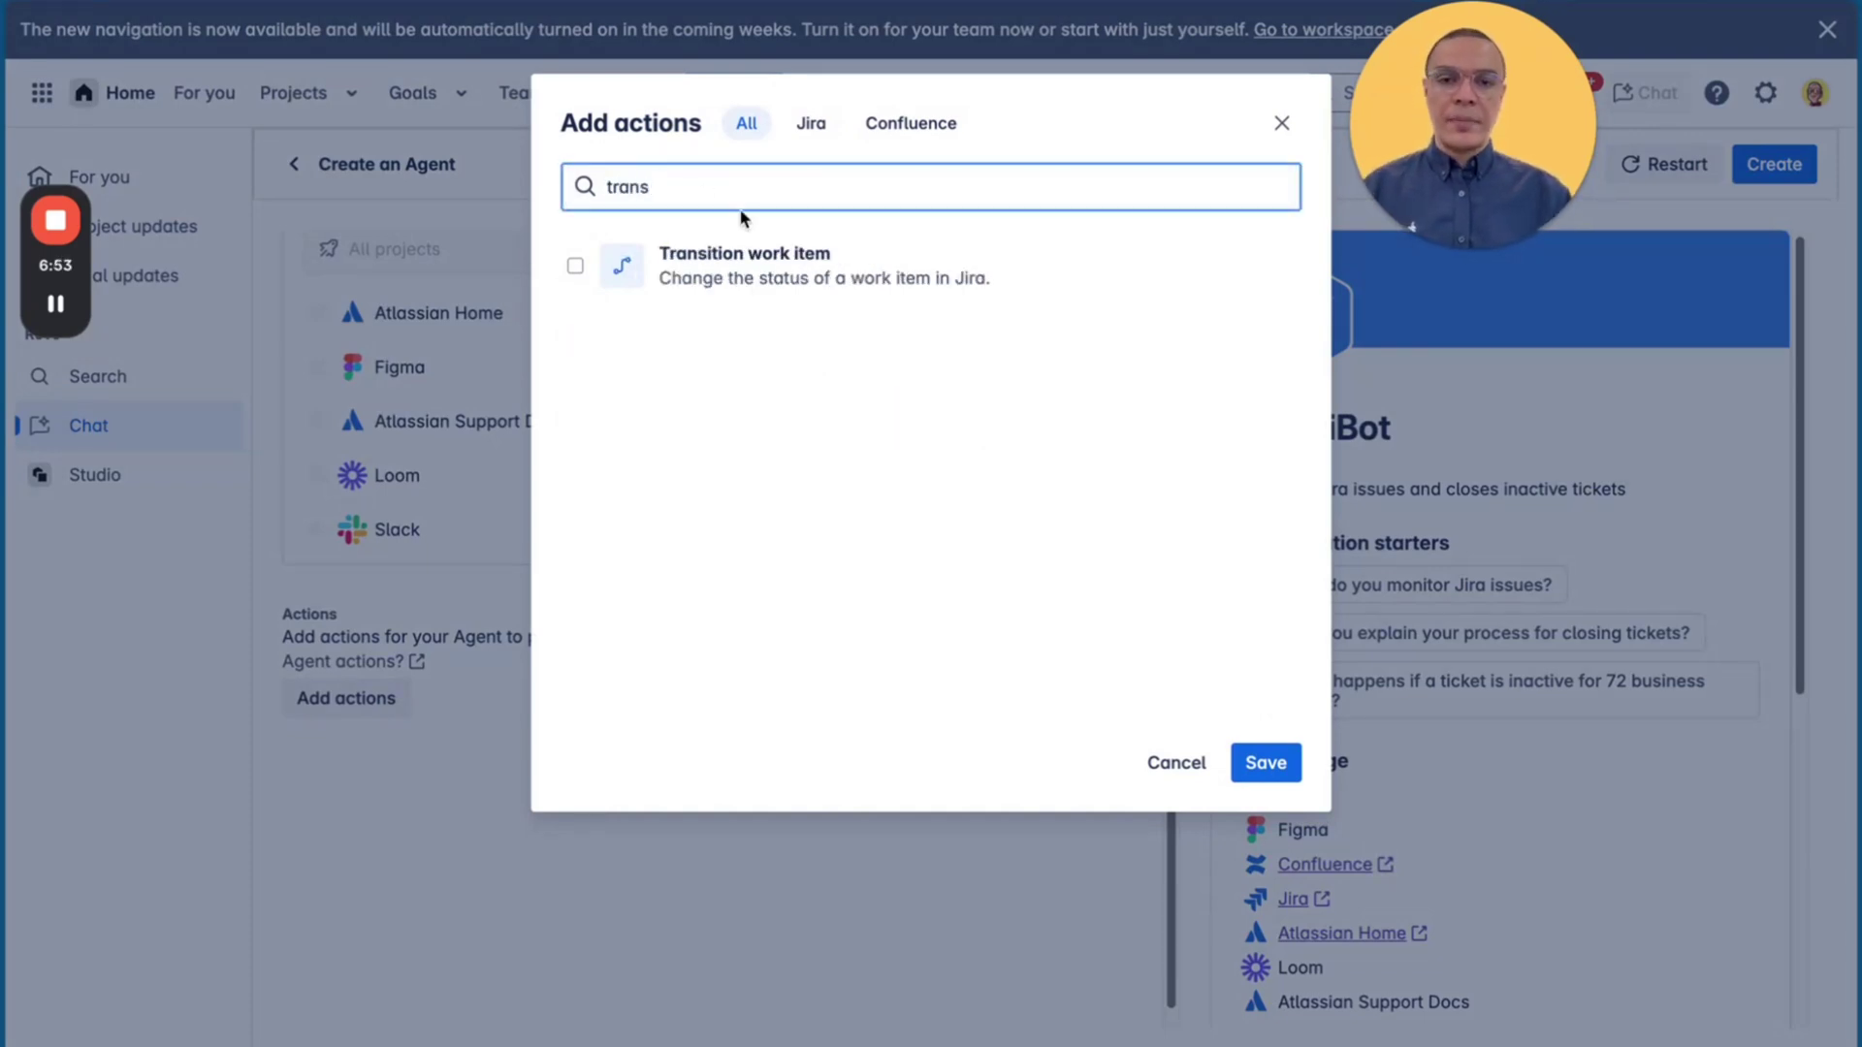
click(786, 277)
click(1264, 762)
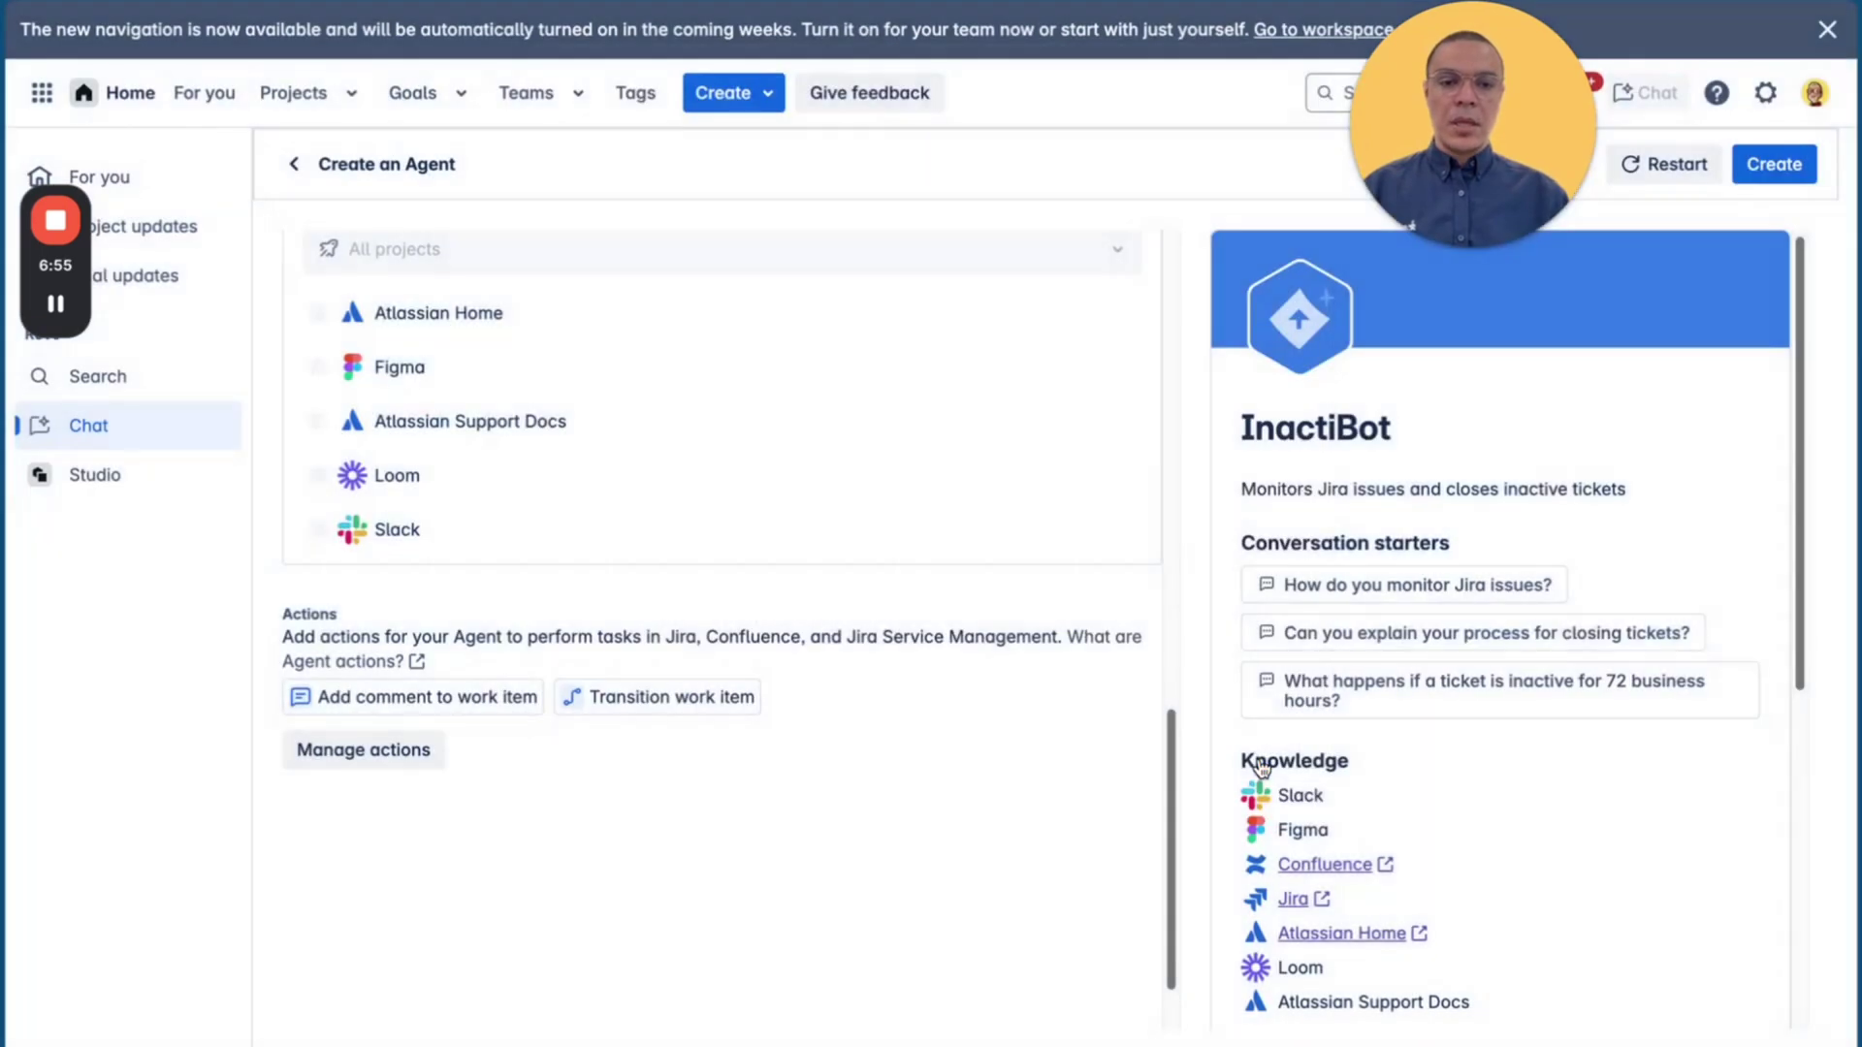
Step: Create the InactiBot agent, then start a Rovo chat with it from My Agents
click(1784, 167)
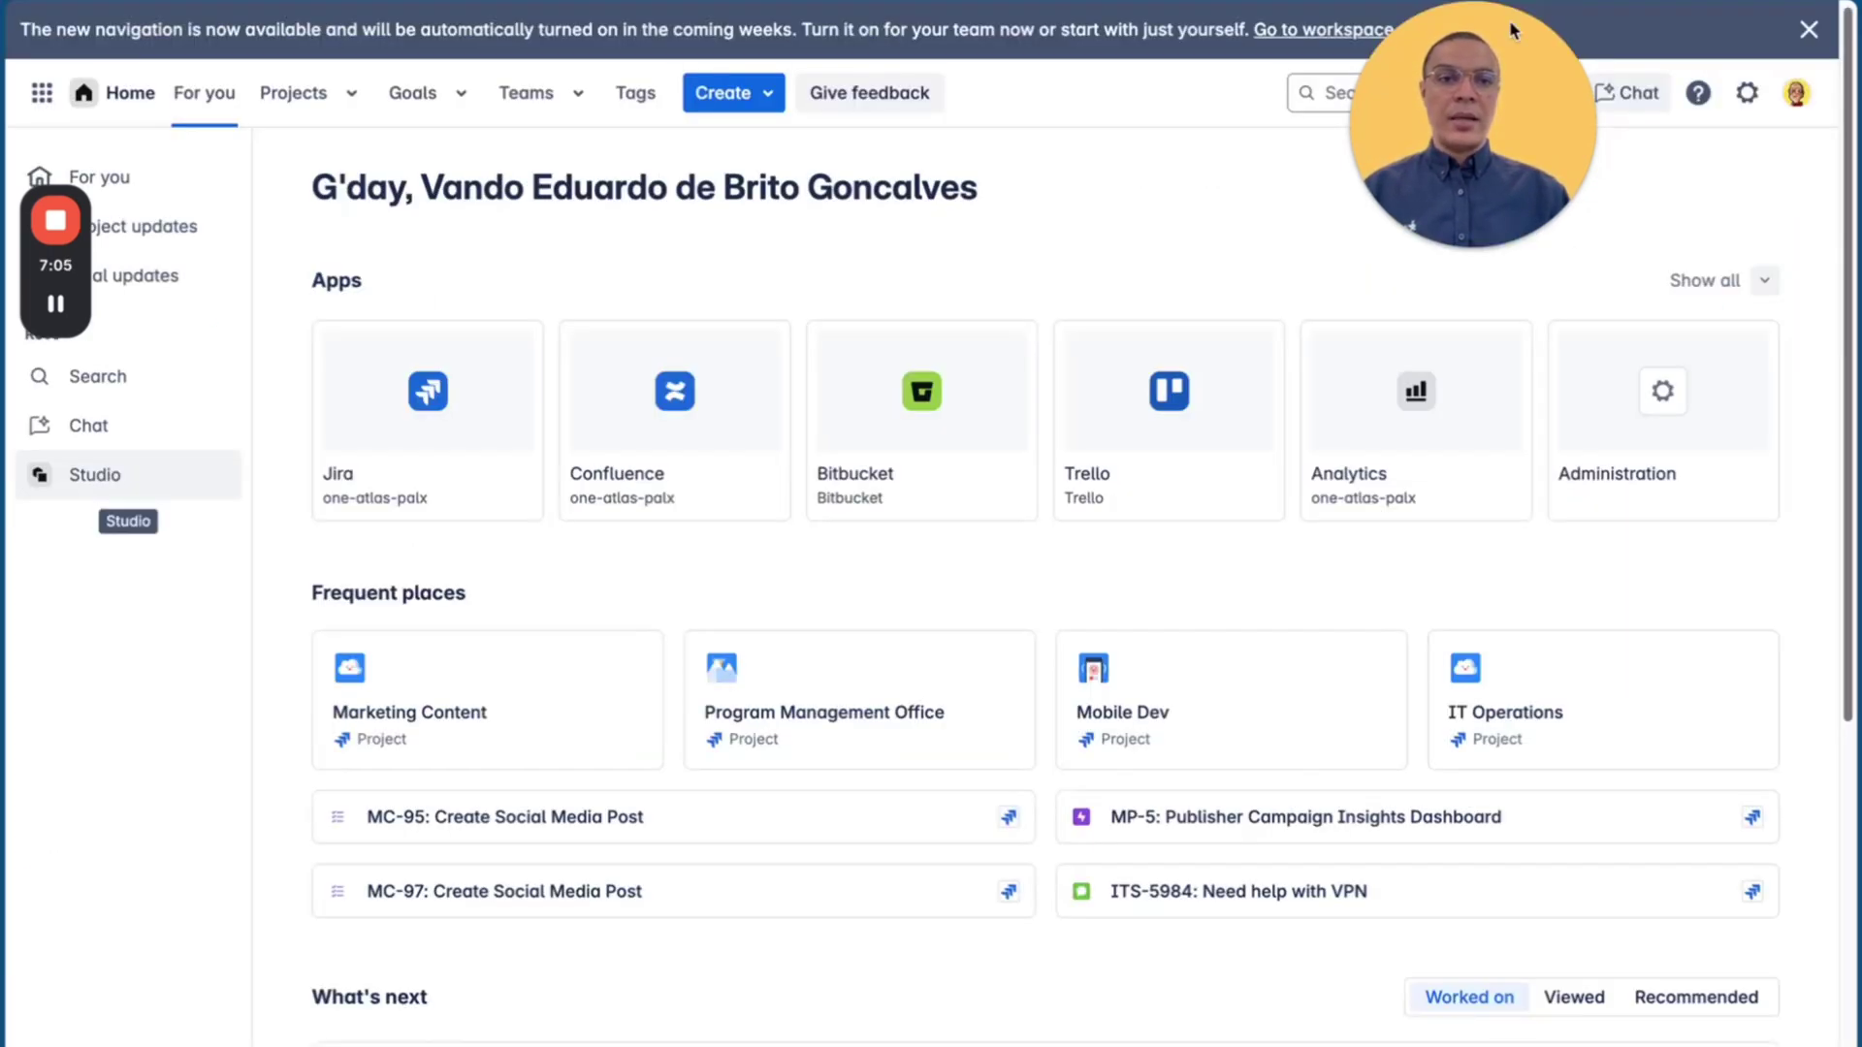
click(1648, 97)
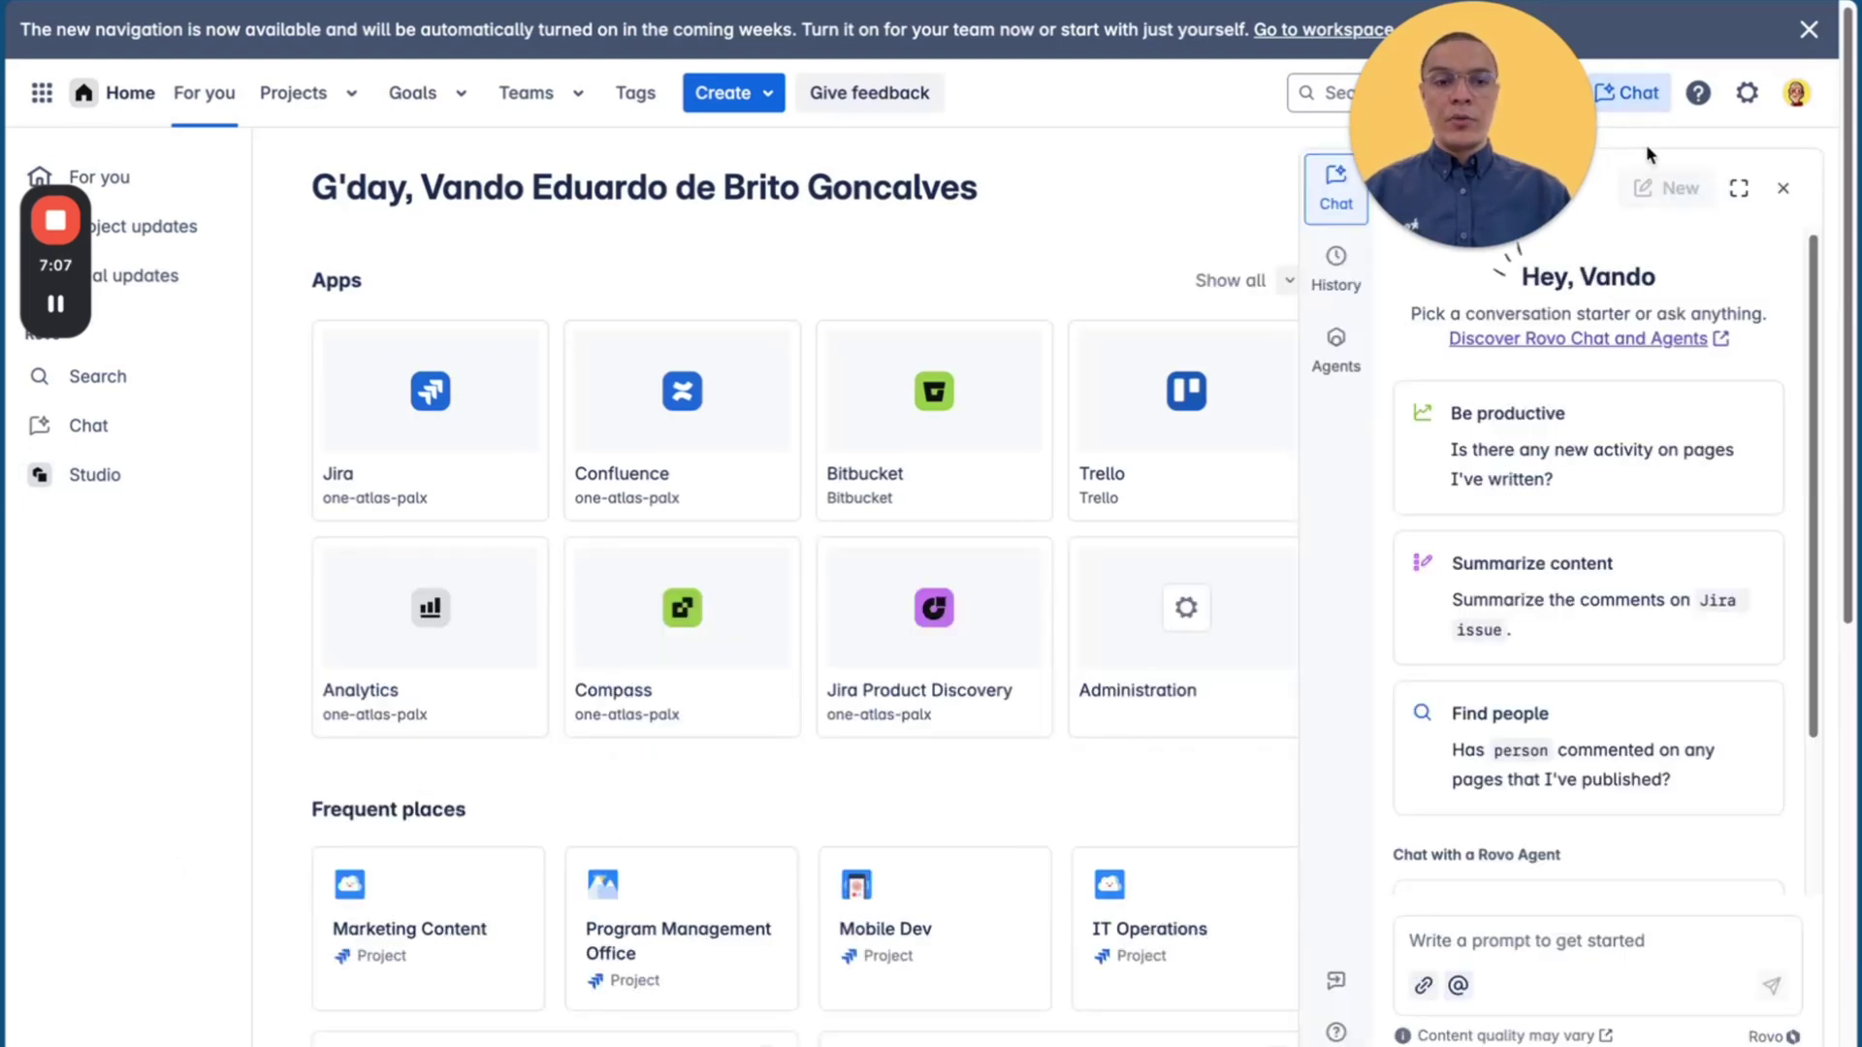
click(1336, 349)
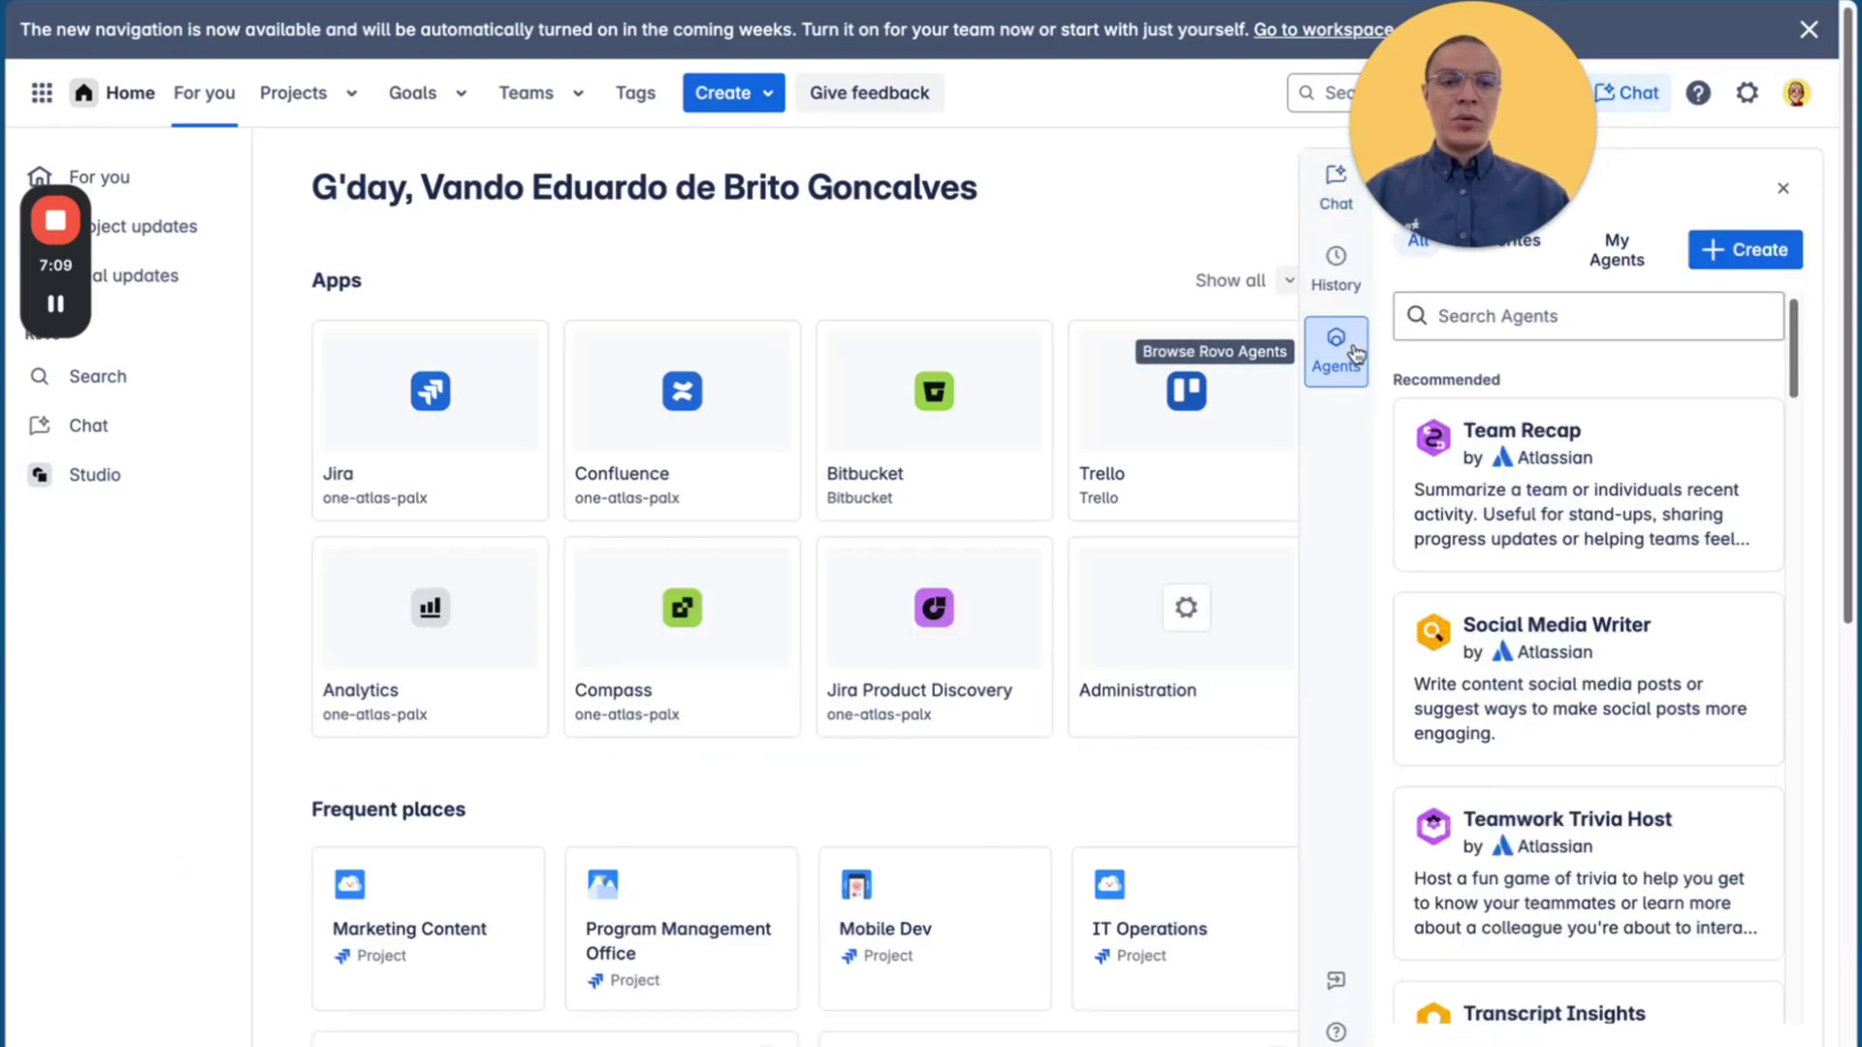
click(1599, 262)
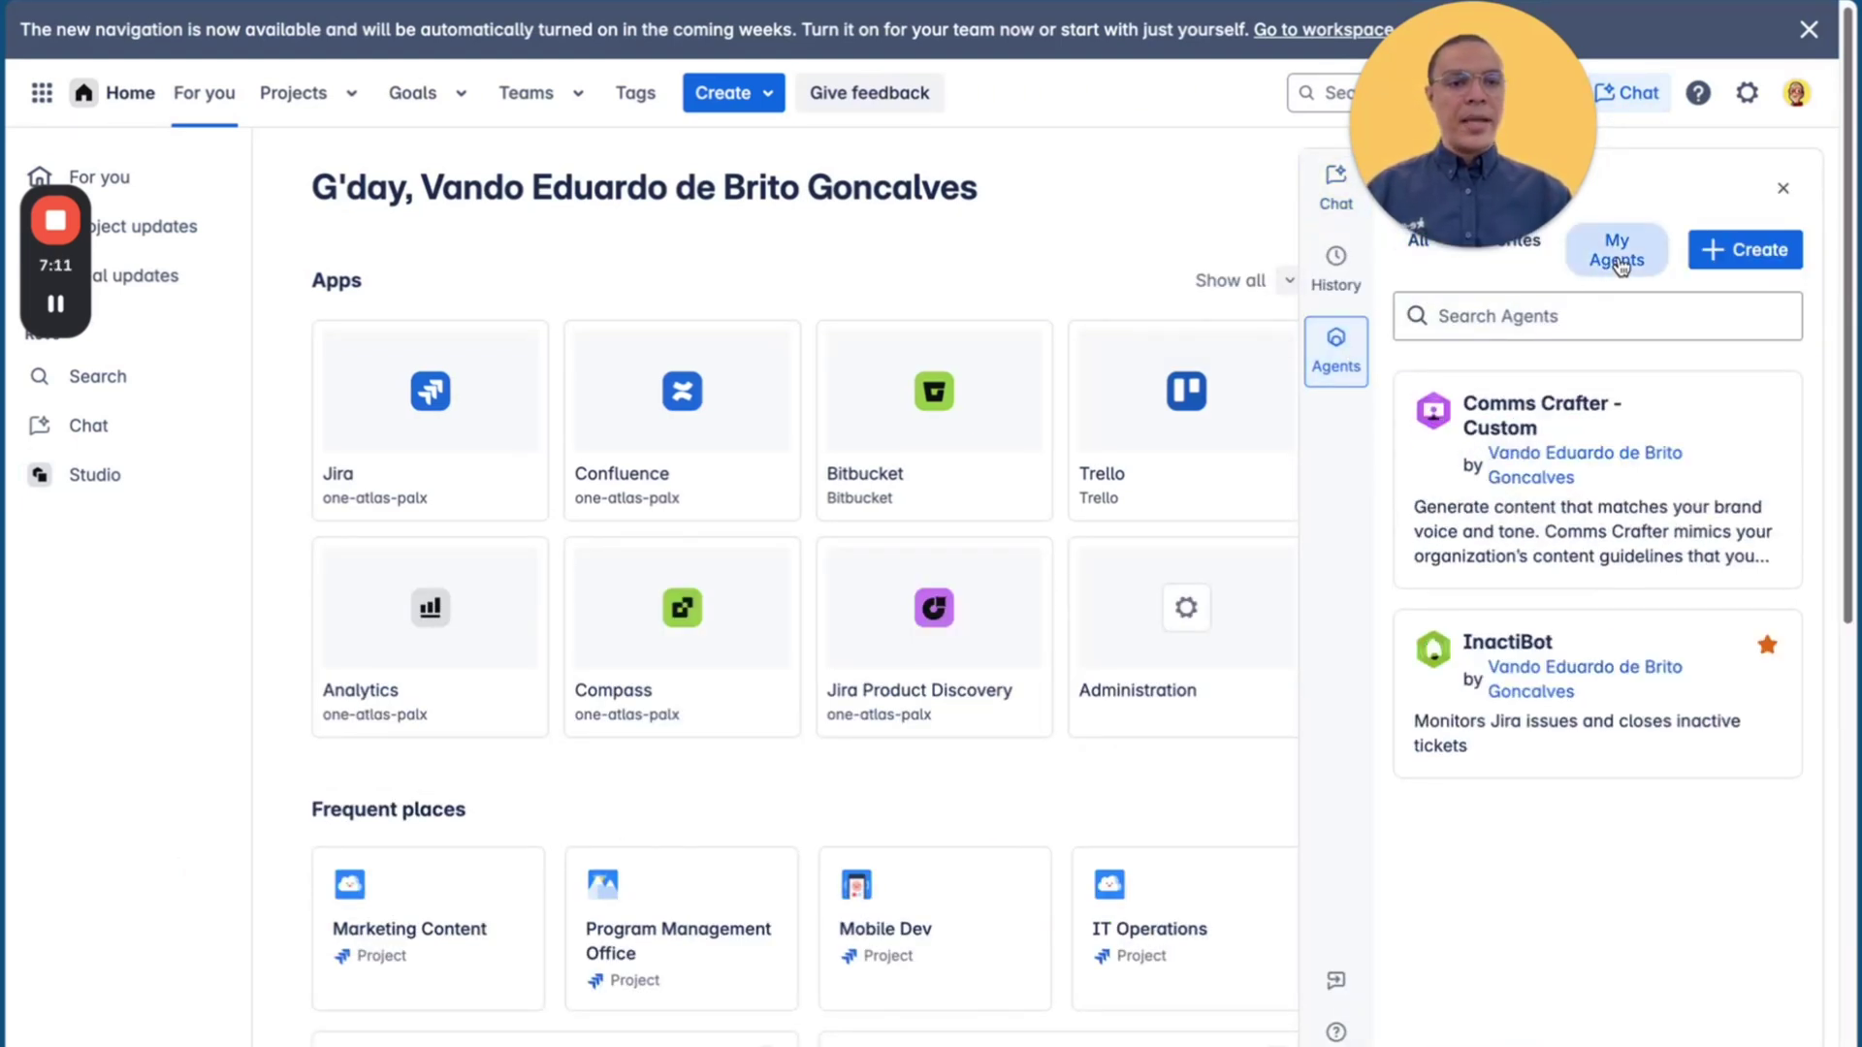
click(1568, 771)
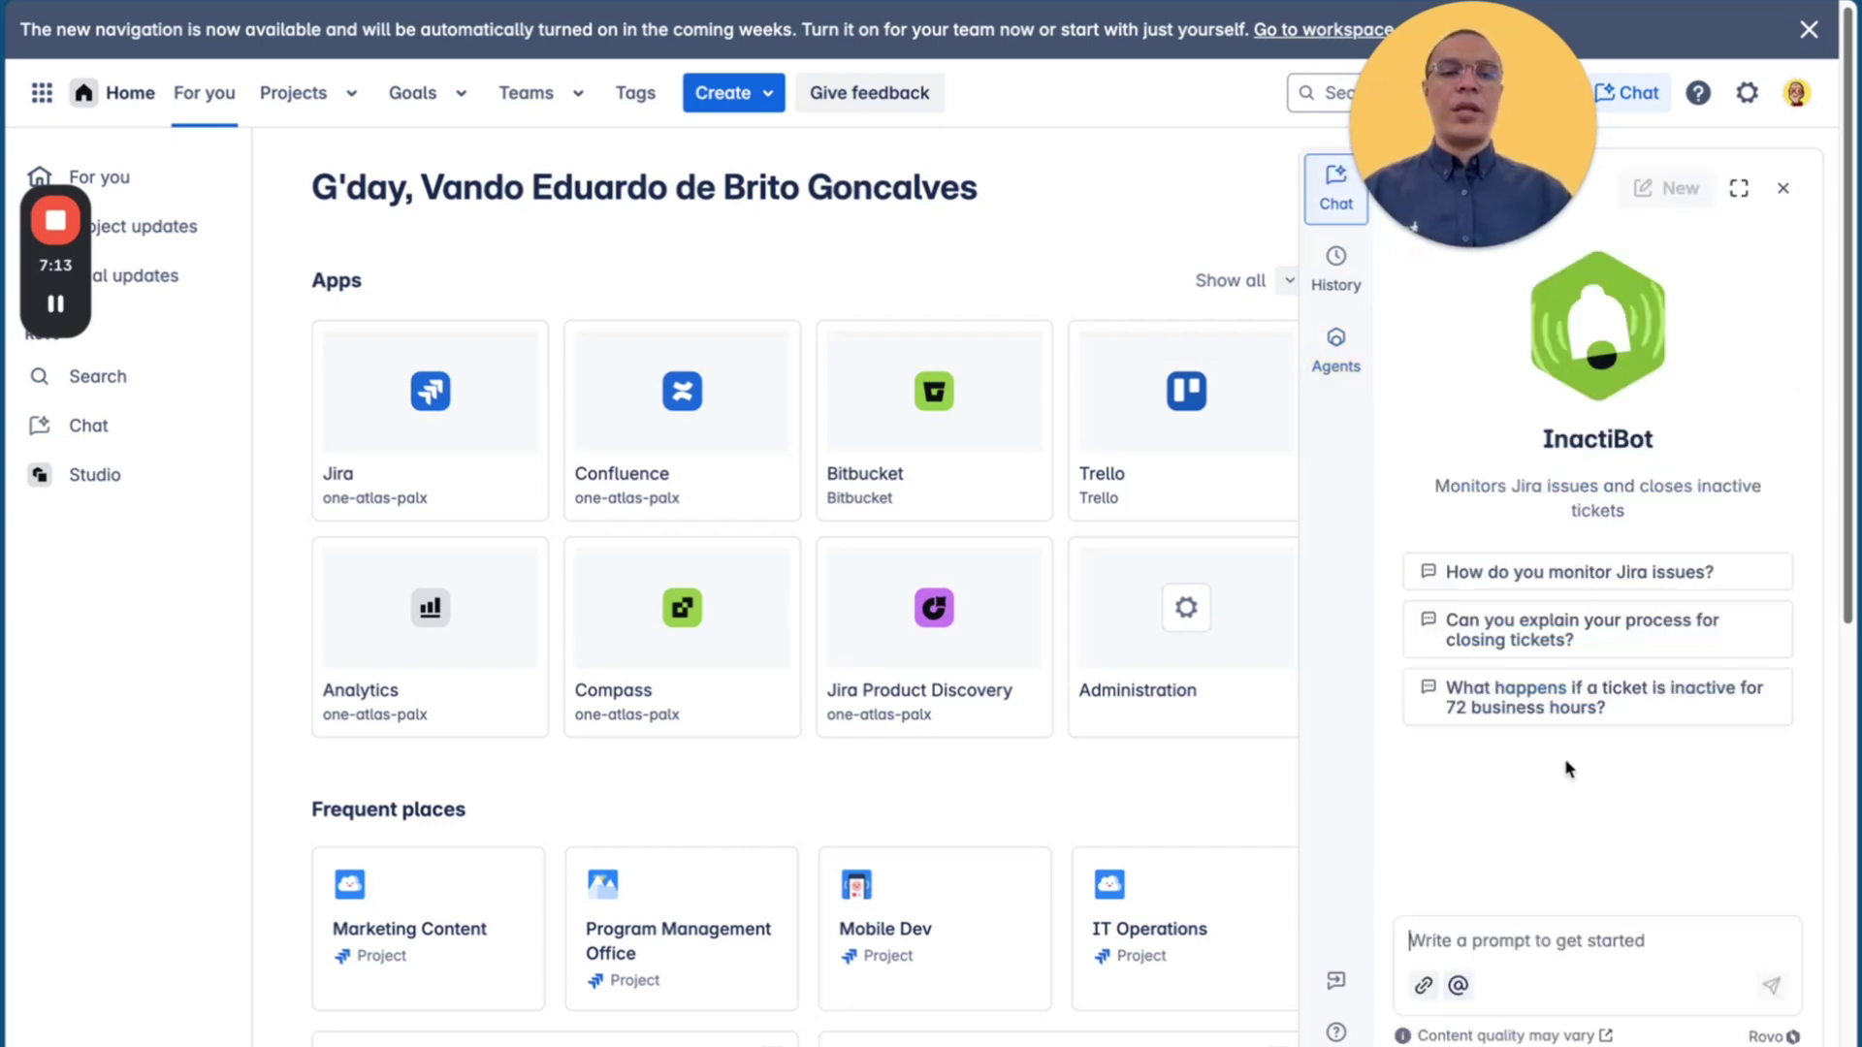
Step: Ask InactiBot 'Can you please check the MArketing Content Project ?' and send it
click(1514, 939)
text(Can you)
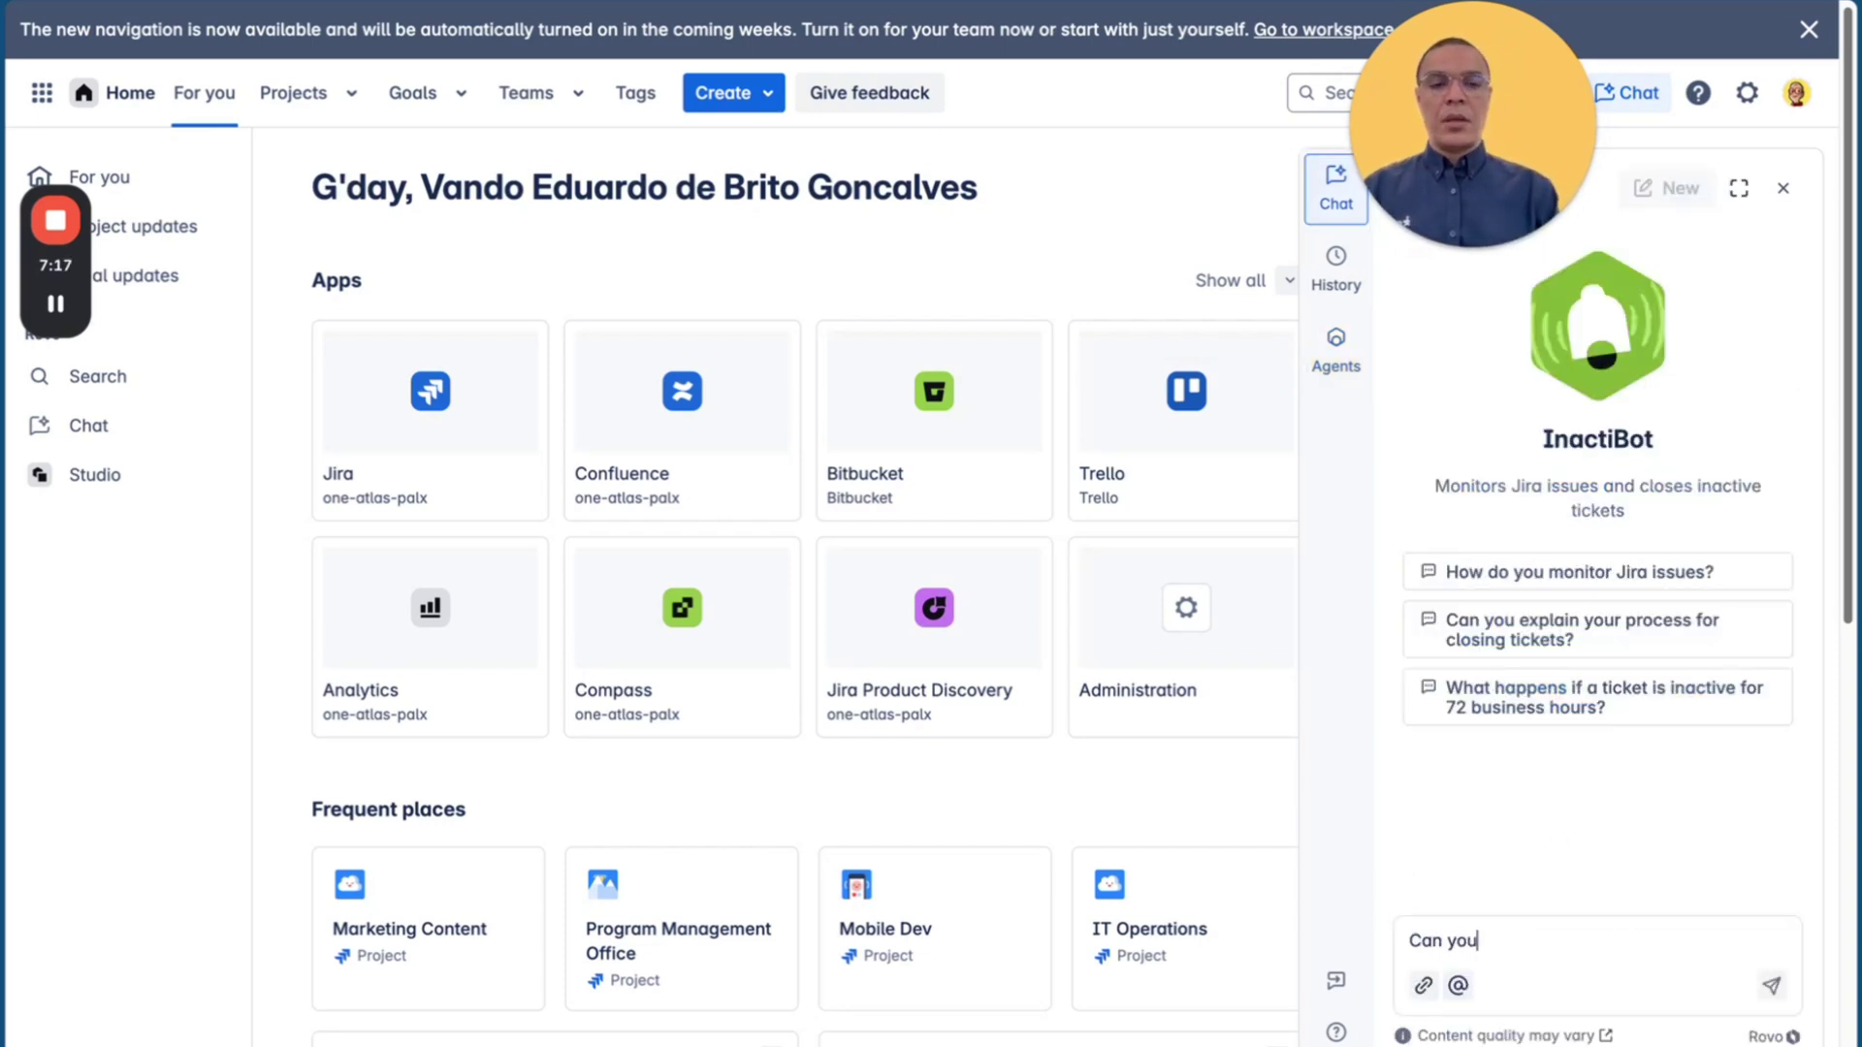
text( please check the MAr)
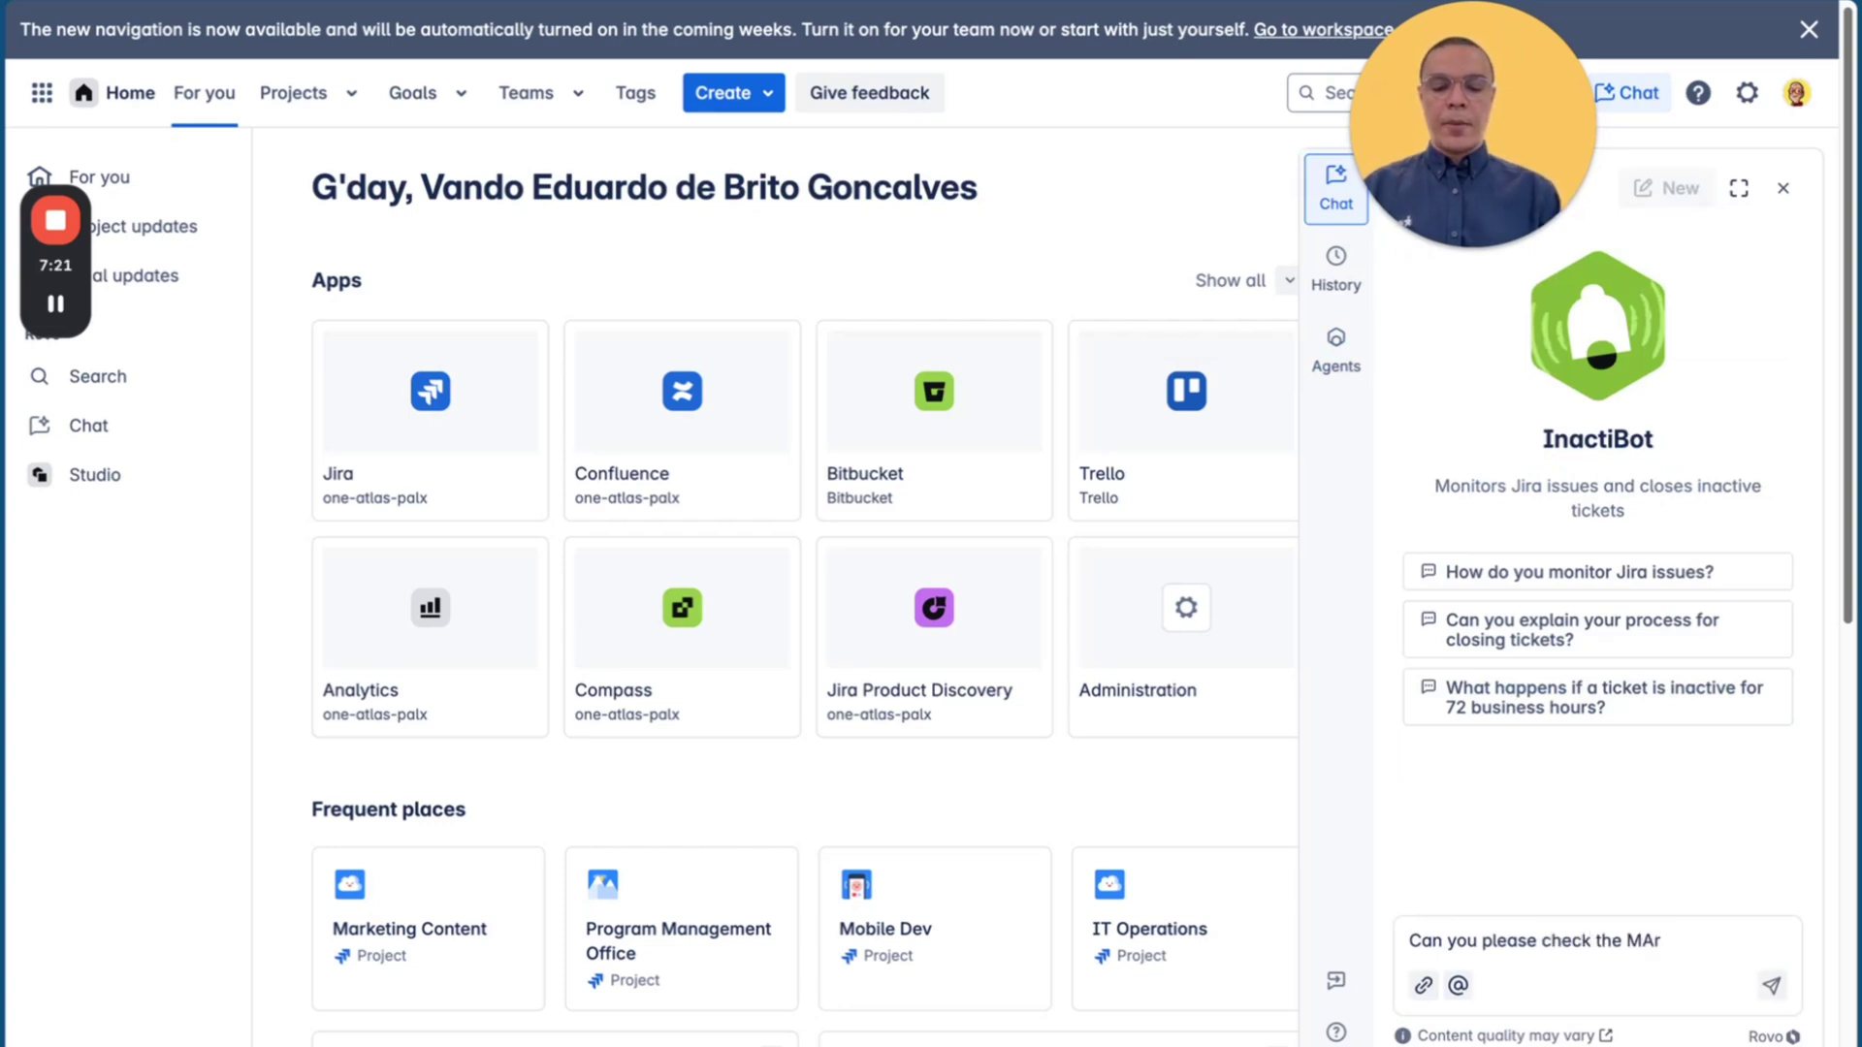
text(keting Content Prto)
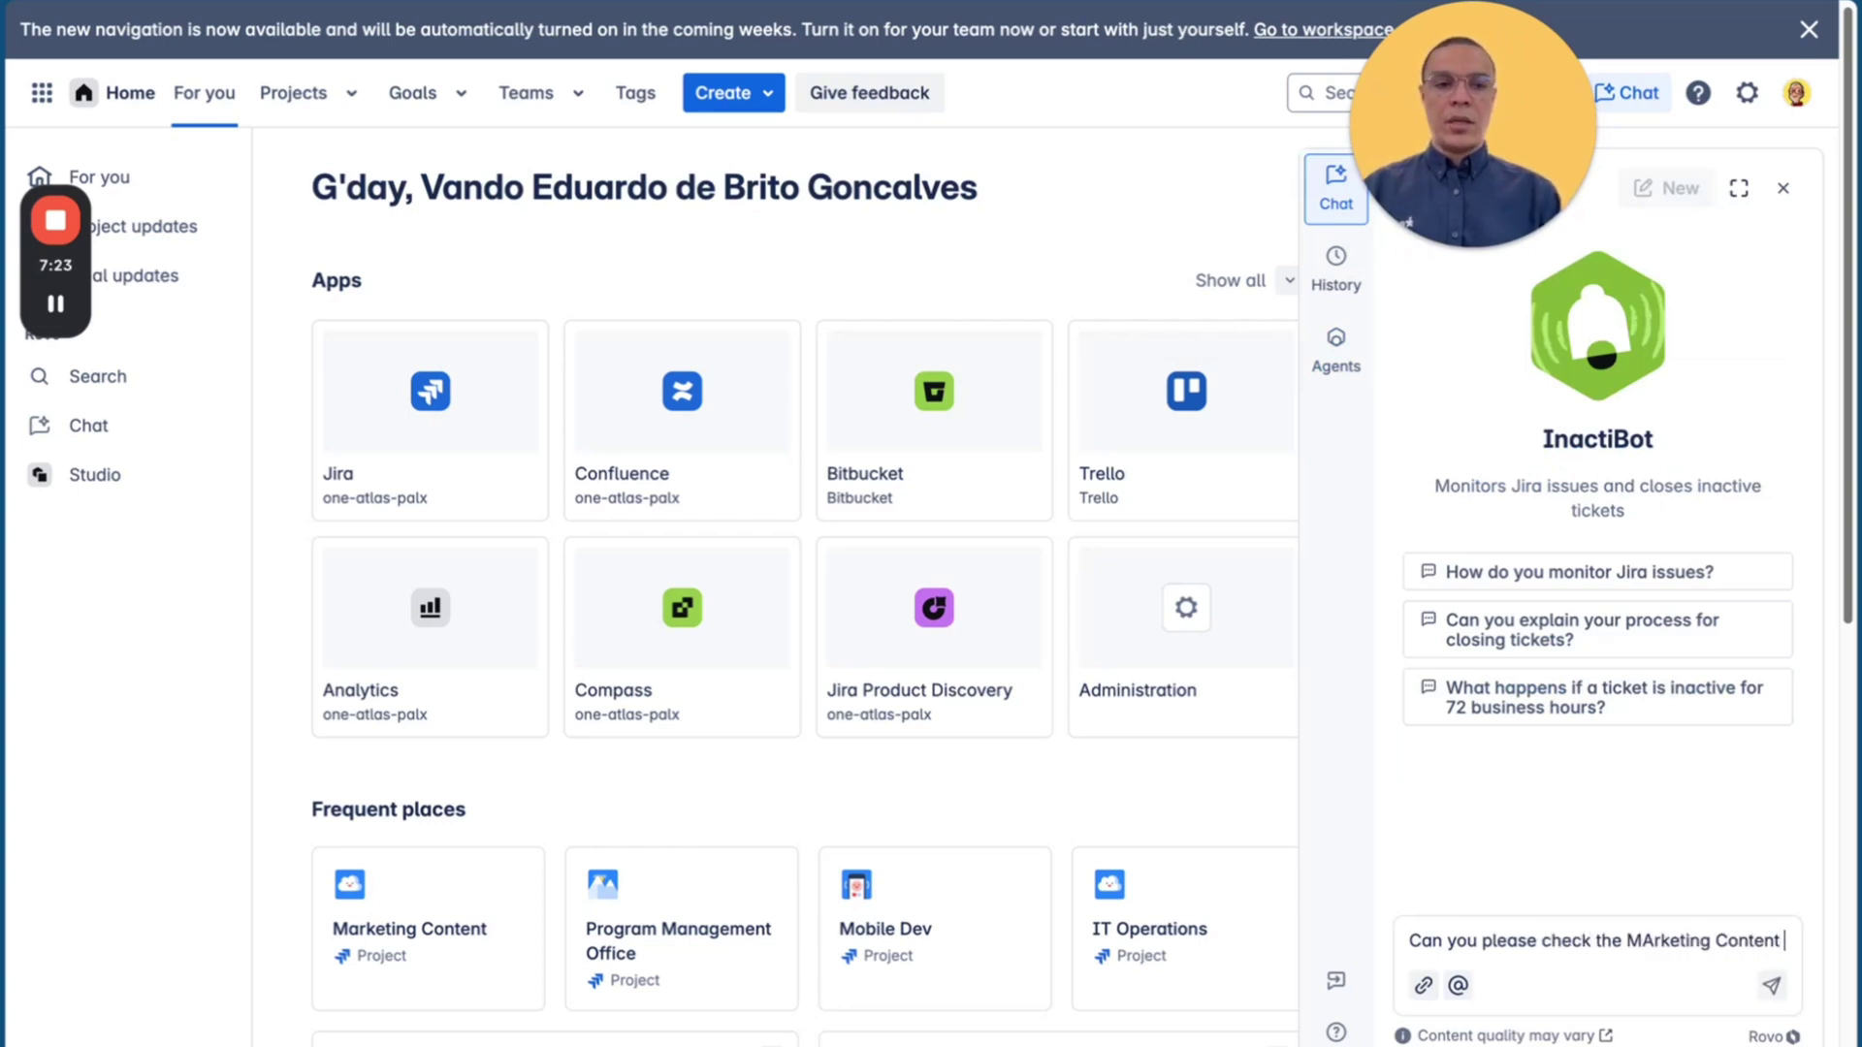
key(BackSpace)
key(BackSpace)
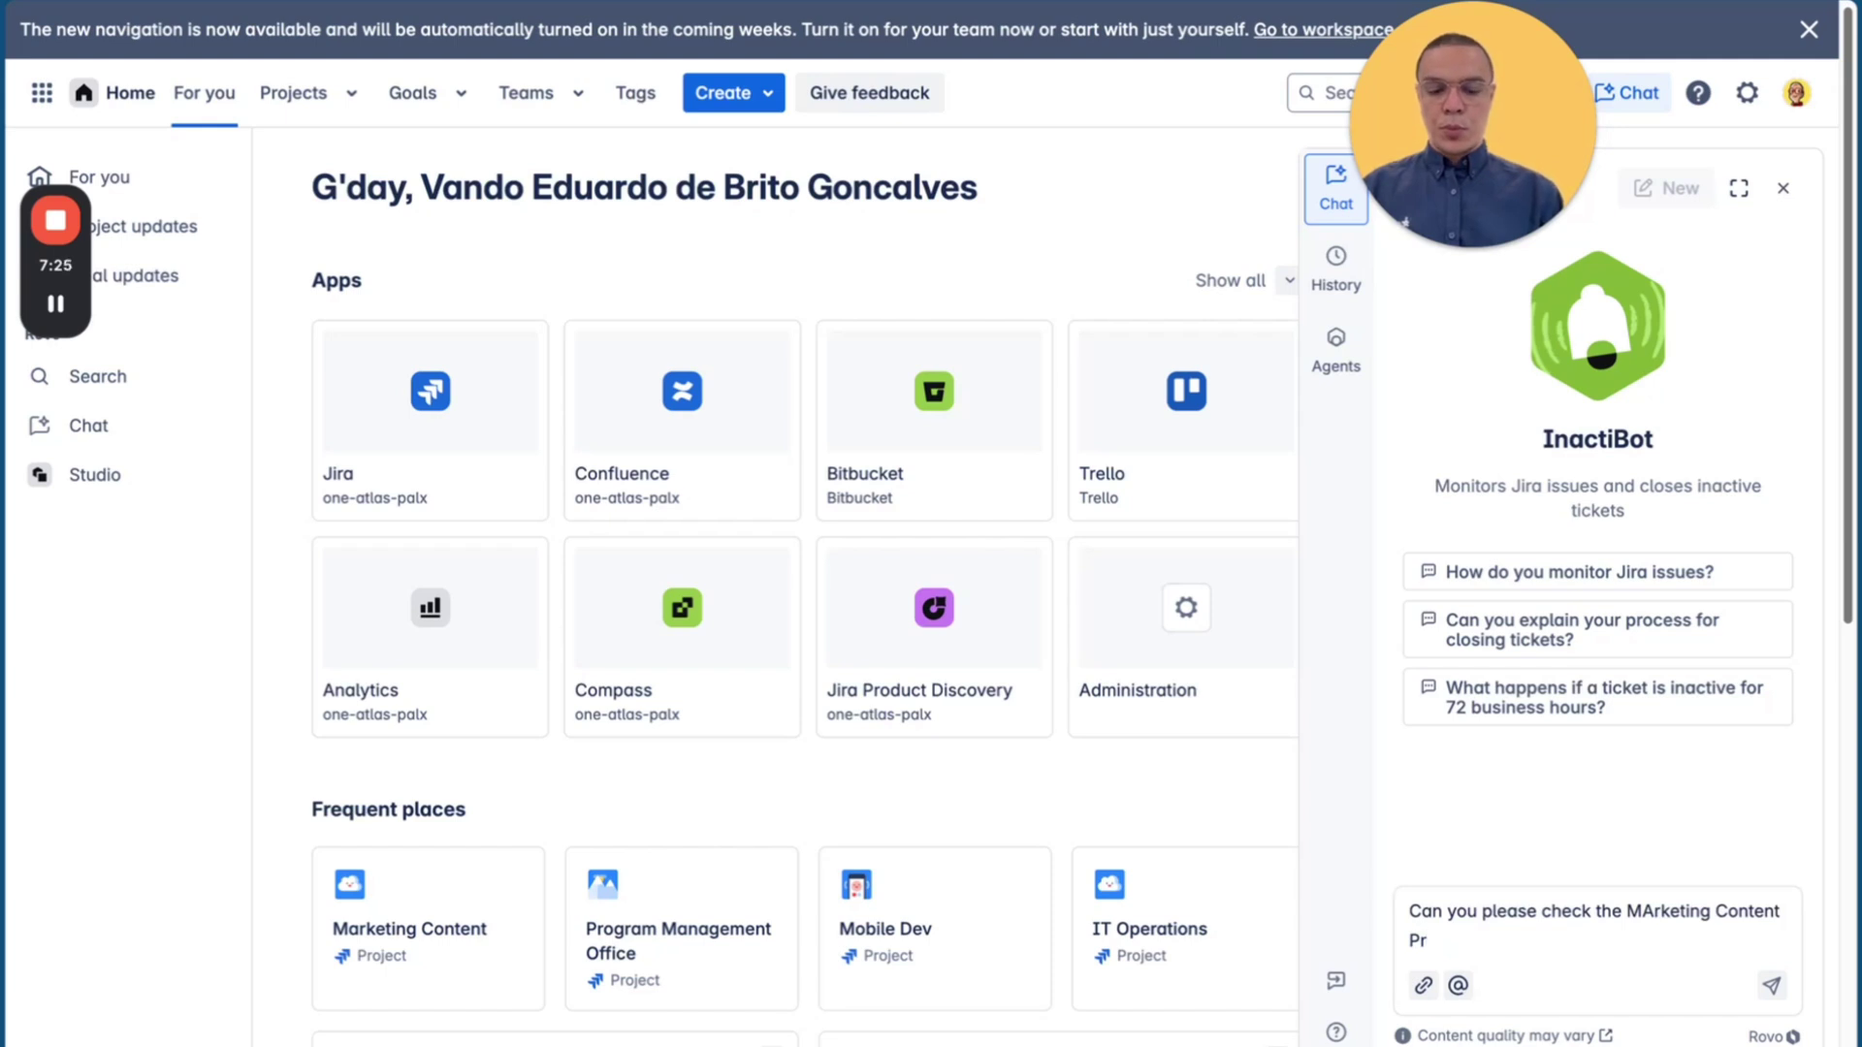
text(oject ?)
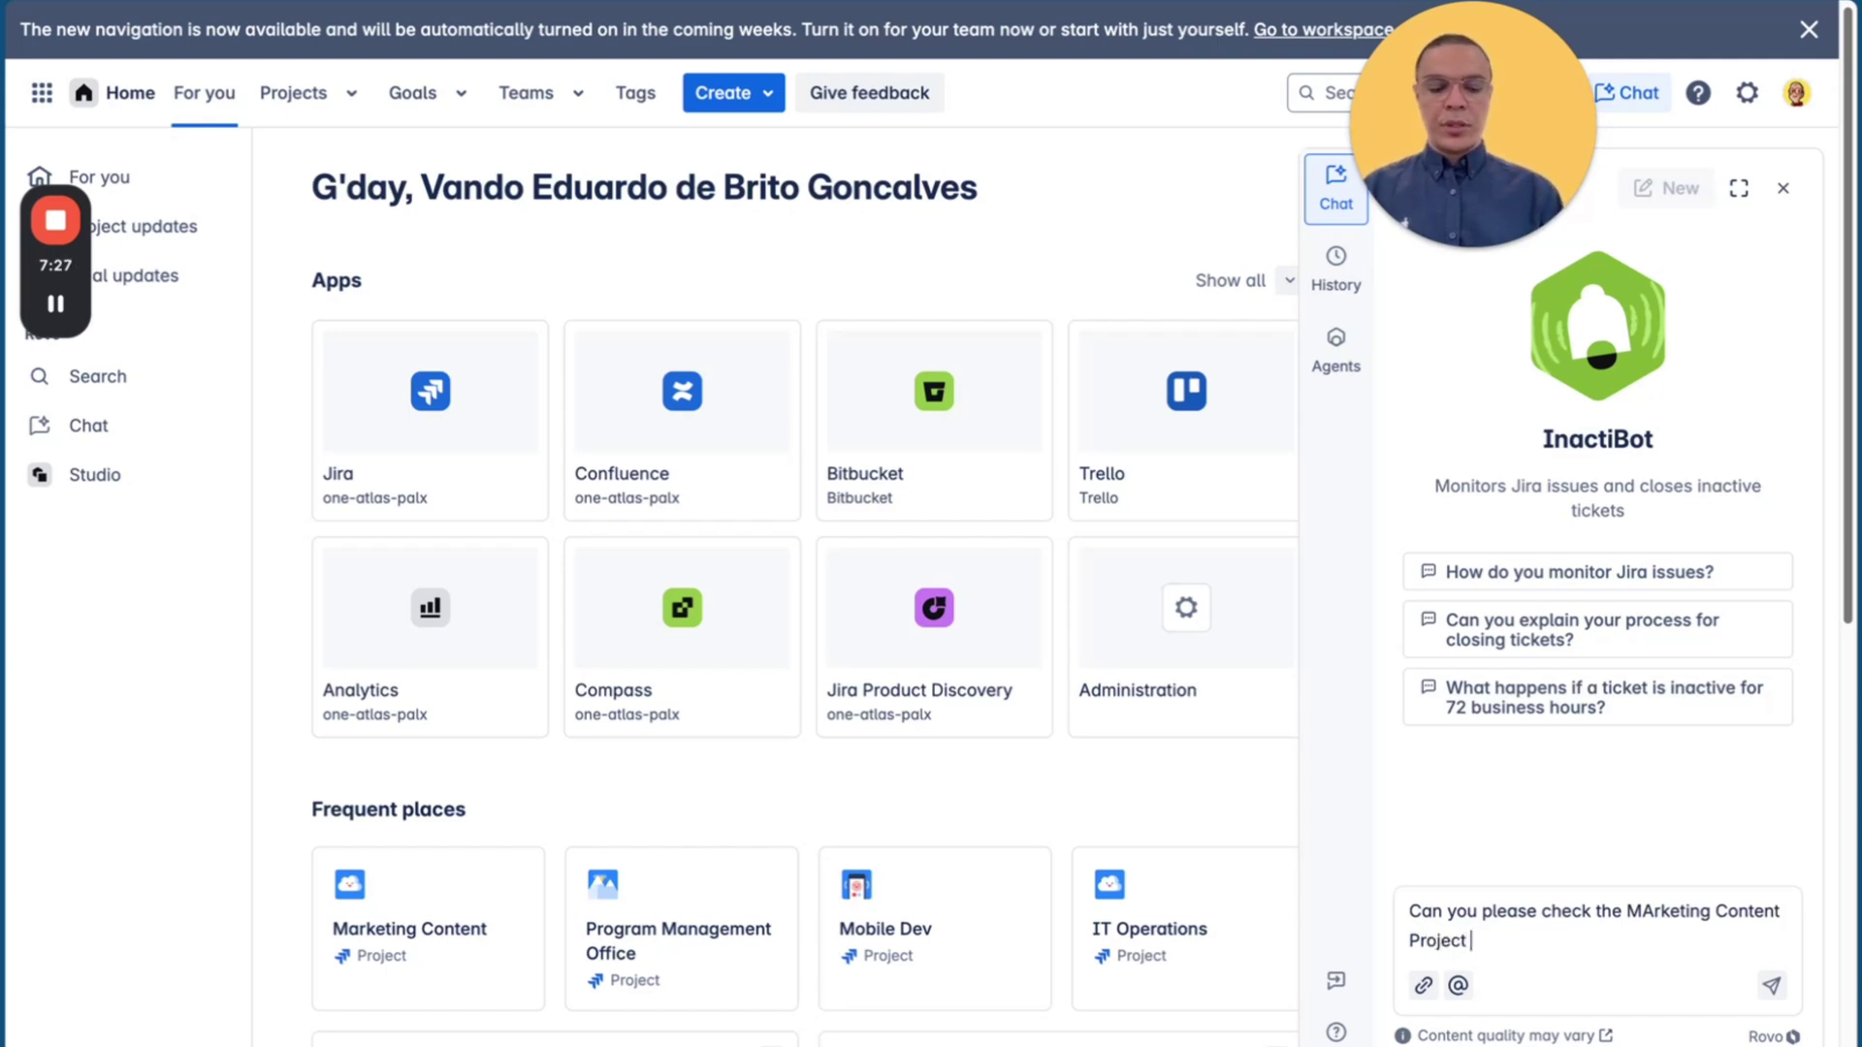
key(Return)
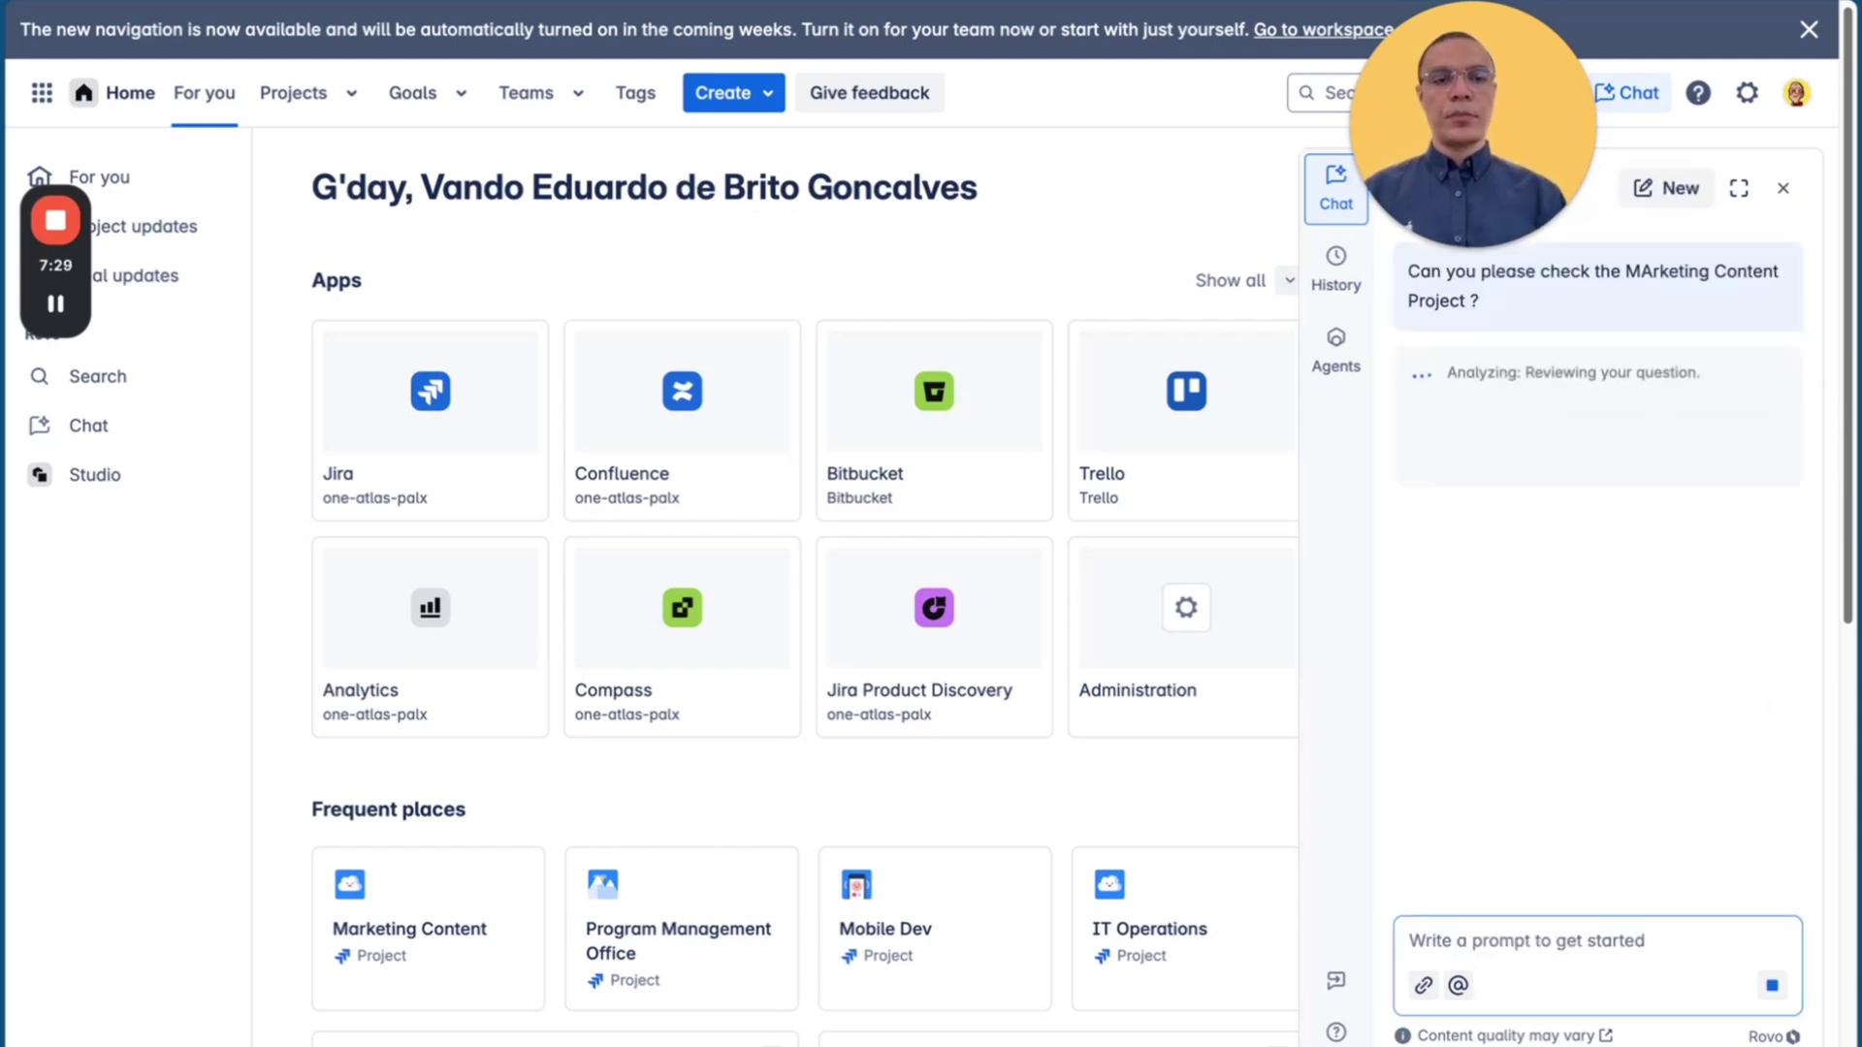